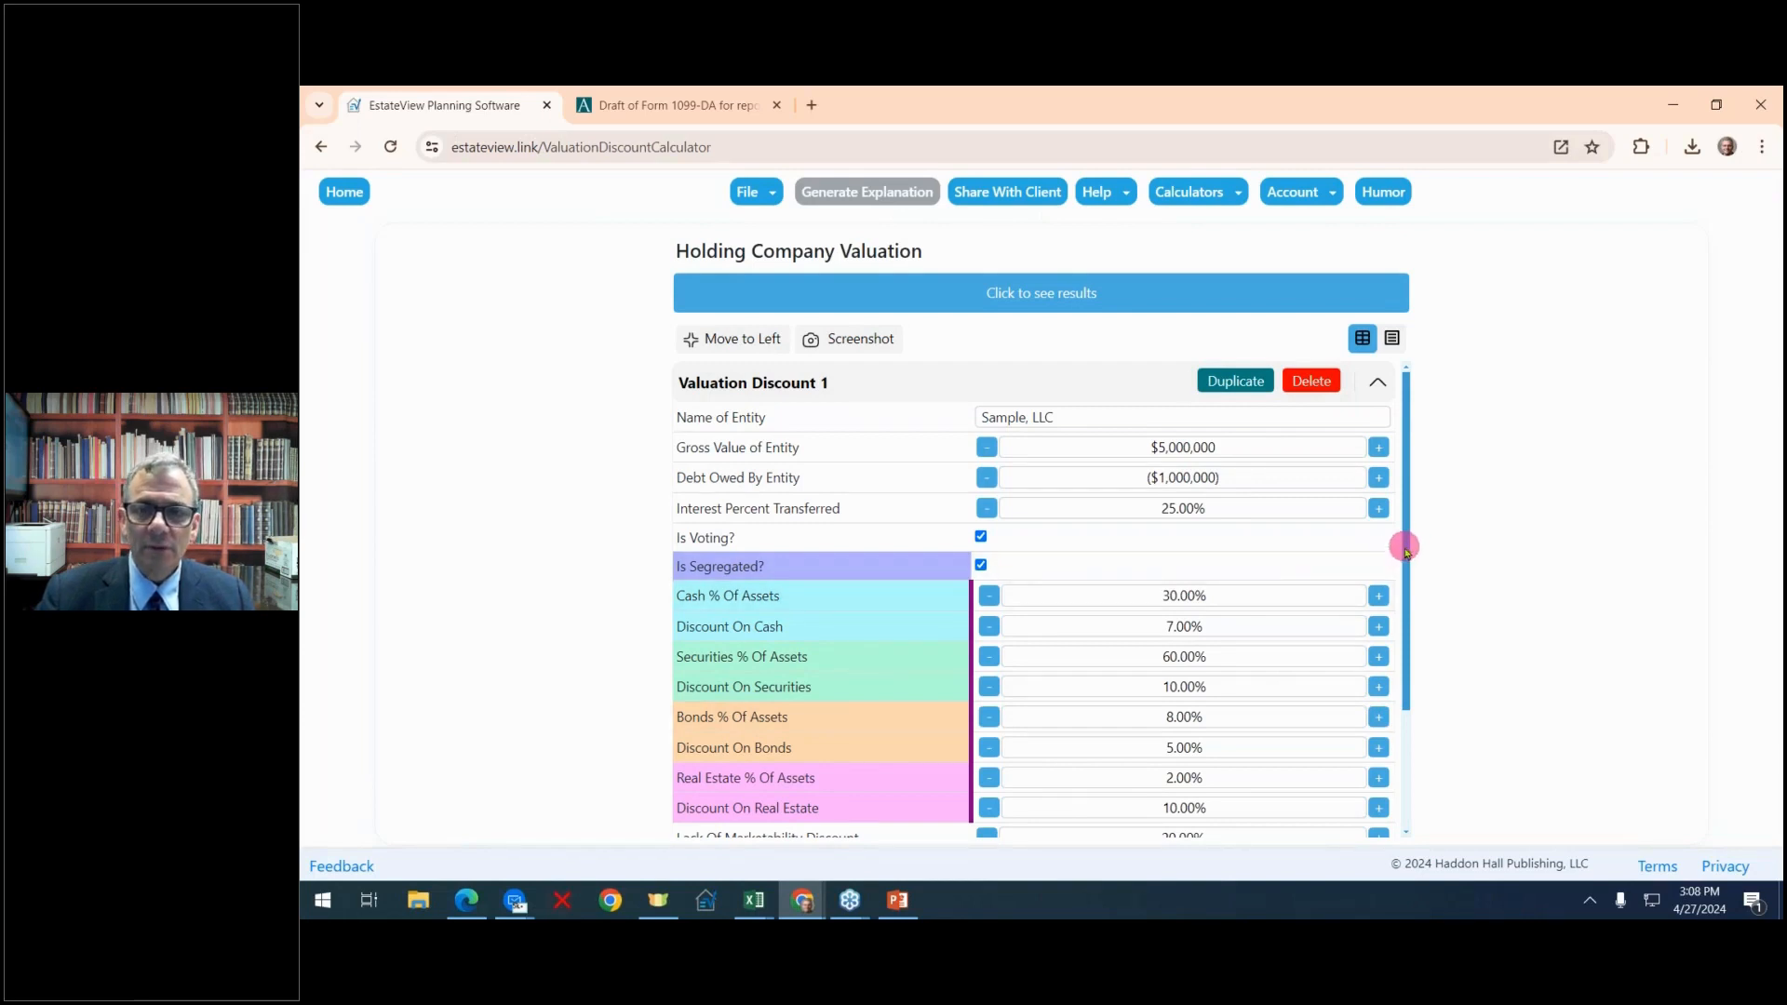
# Replace the entity name in Valuation Discount 1 with "Fill In, LLC."
pyautogui.moveTo(1406, 549)
pyautogui.mouseDown()
pyautogui.moveTo(1400, 666)
pyautogui.moveTo(1405, 535)
pyautogui.mouseUp()
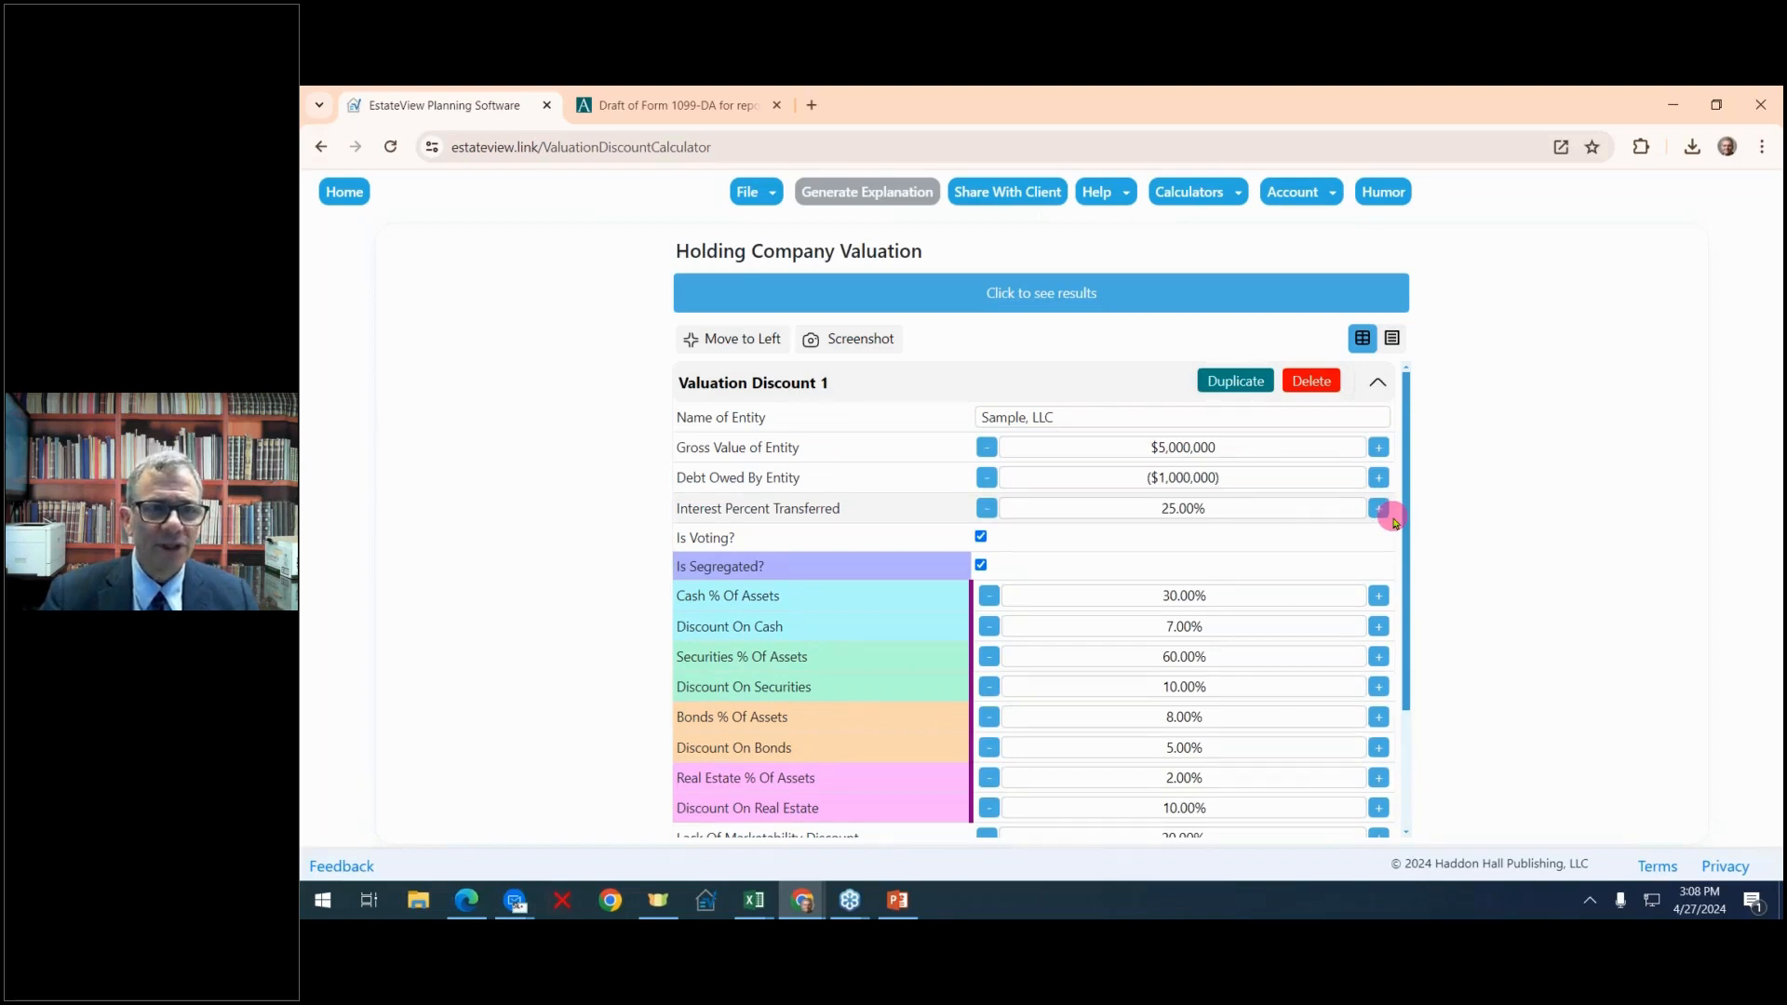
pyautogui.click(1072, 421)
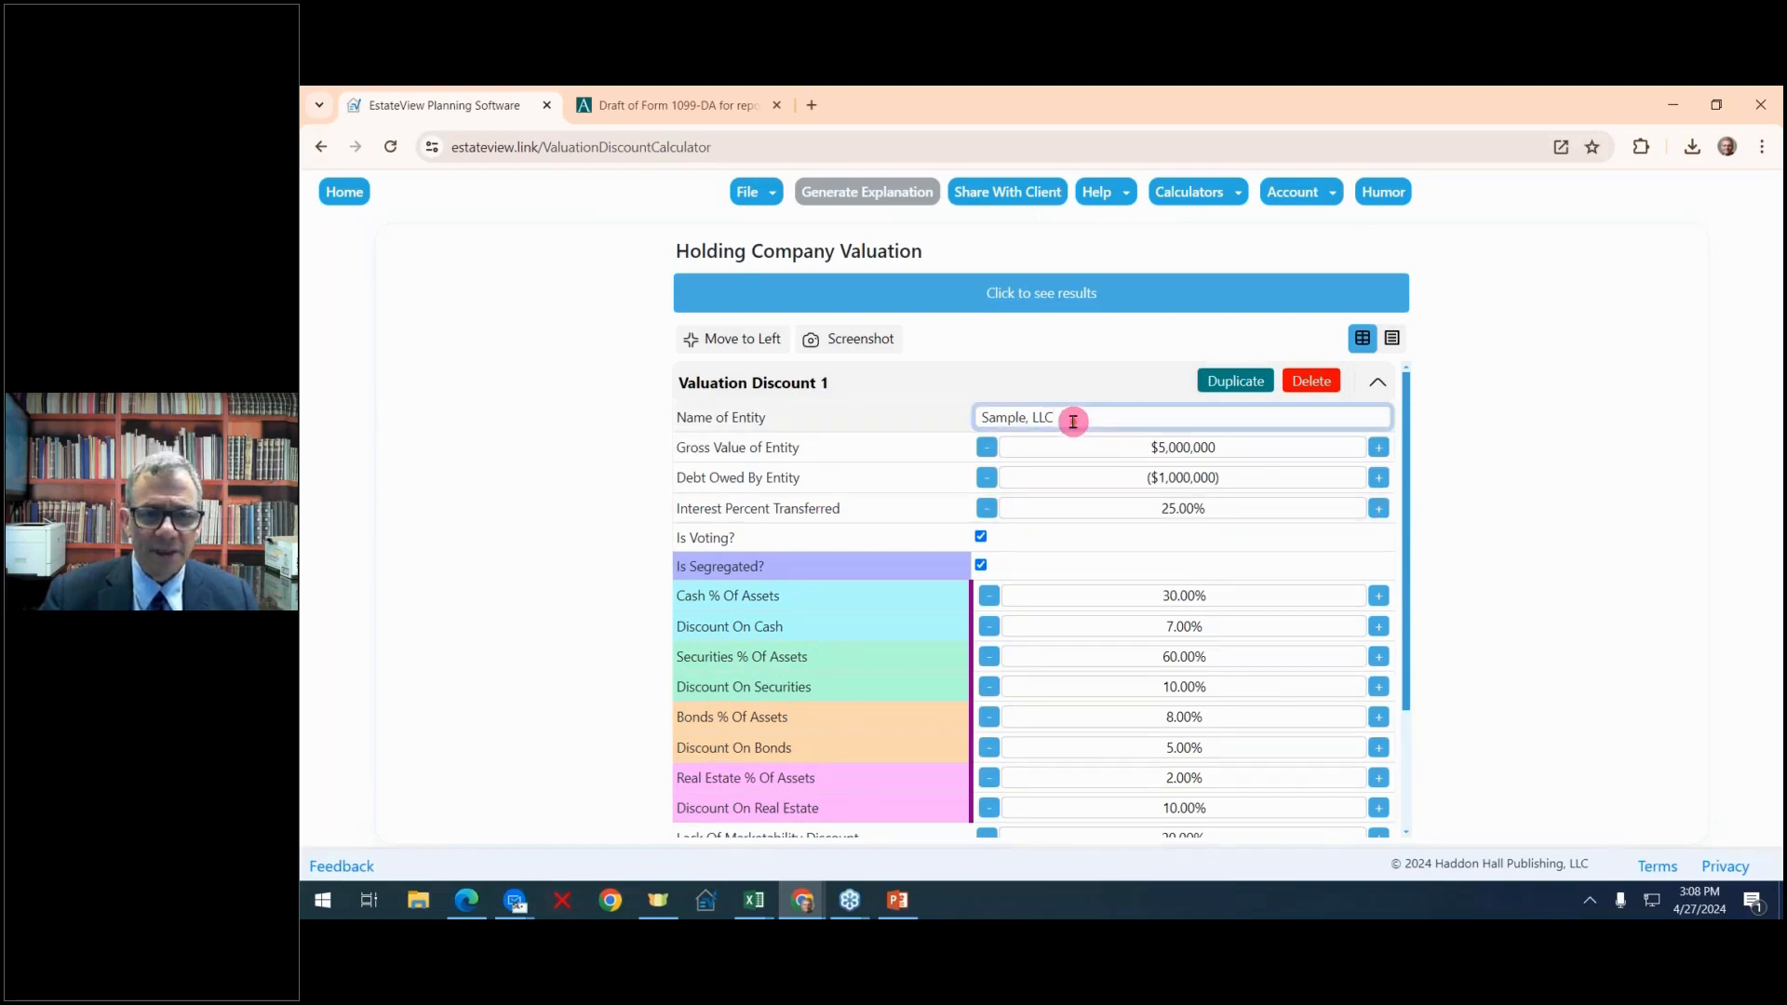
pyautogui.press('BackSpace')
pyautogui.press('BackSpace')
pyautogui.press('BackSpace')
pyautogui.press('BackSpace')
pyautogui.press('BackSpace')
pyautogui.press('BackSpace')
pyautogui.press('BackSpace')
pyautogui.press('BackSpace')
pyautogui.press('BackSpace')
pyautogui.press('BackSpace')
pyautogui.press('BackSpace')
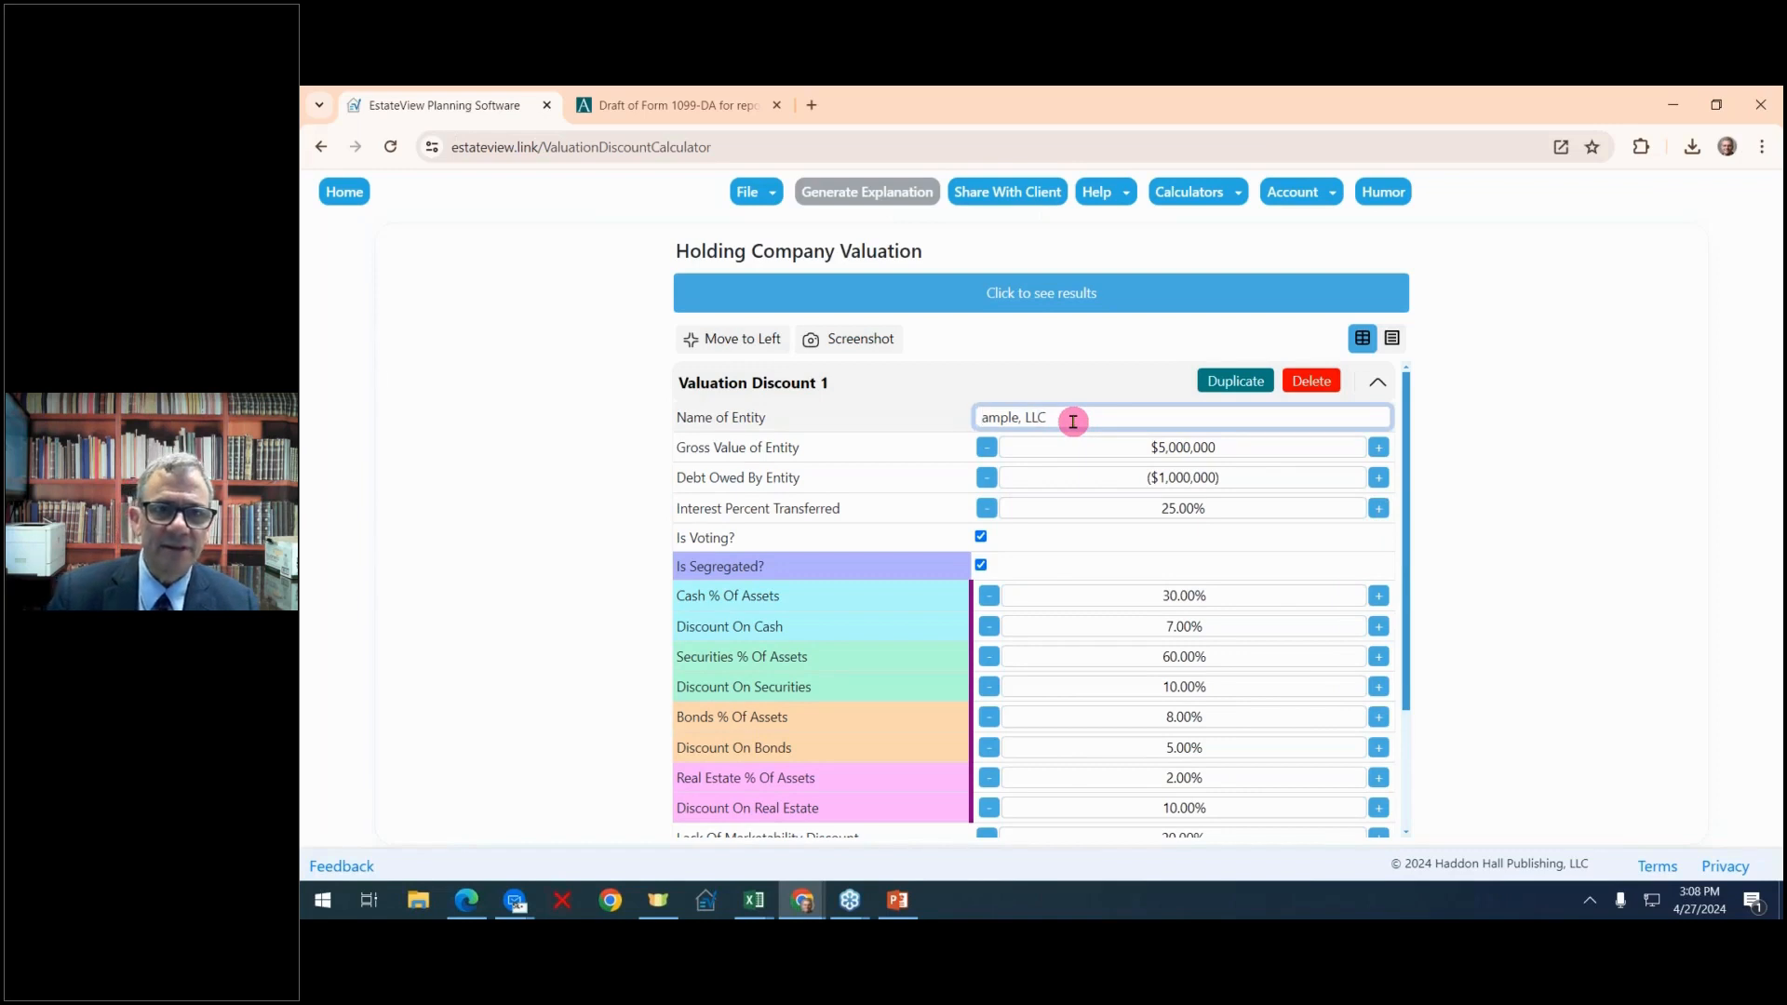
pyautogui.write('Fil')
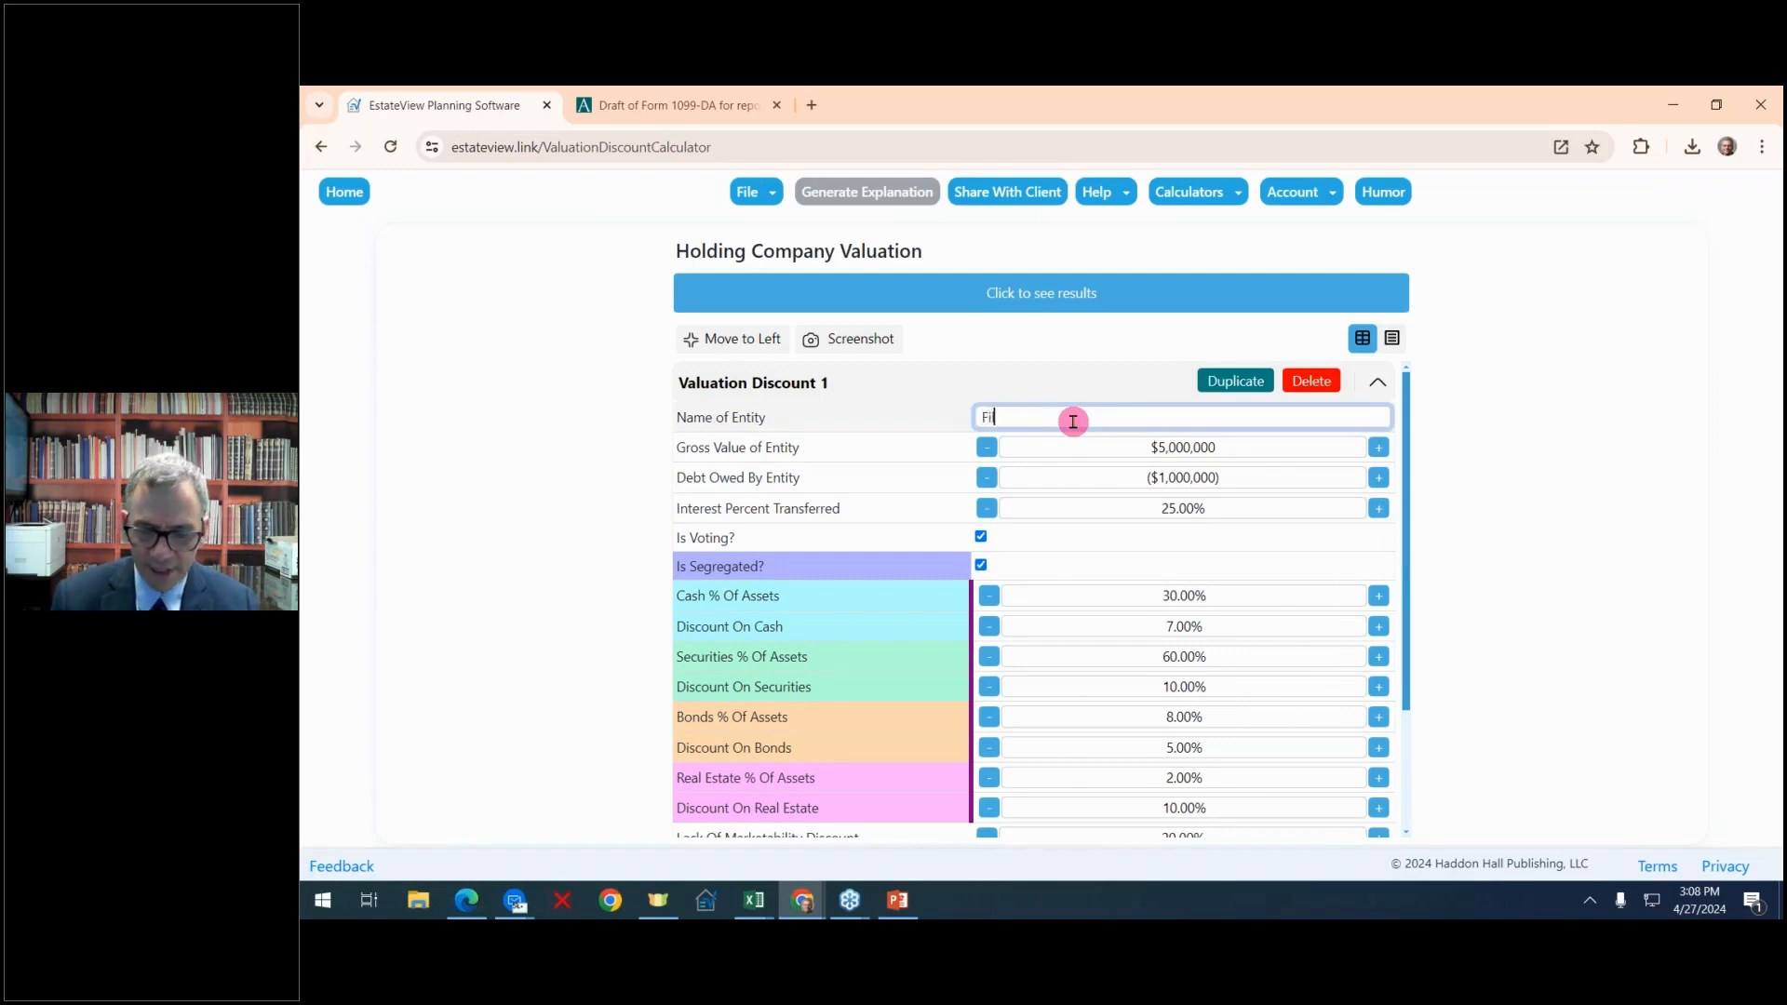
pyautogui.write('l In, LLC.')
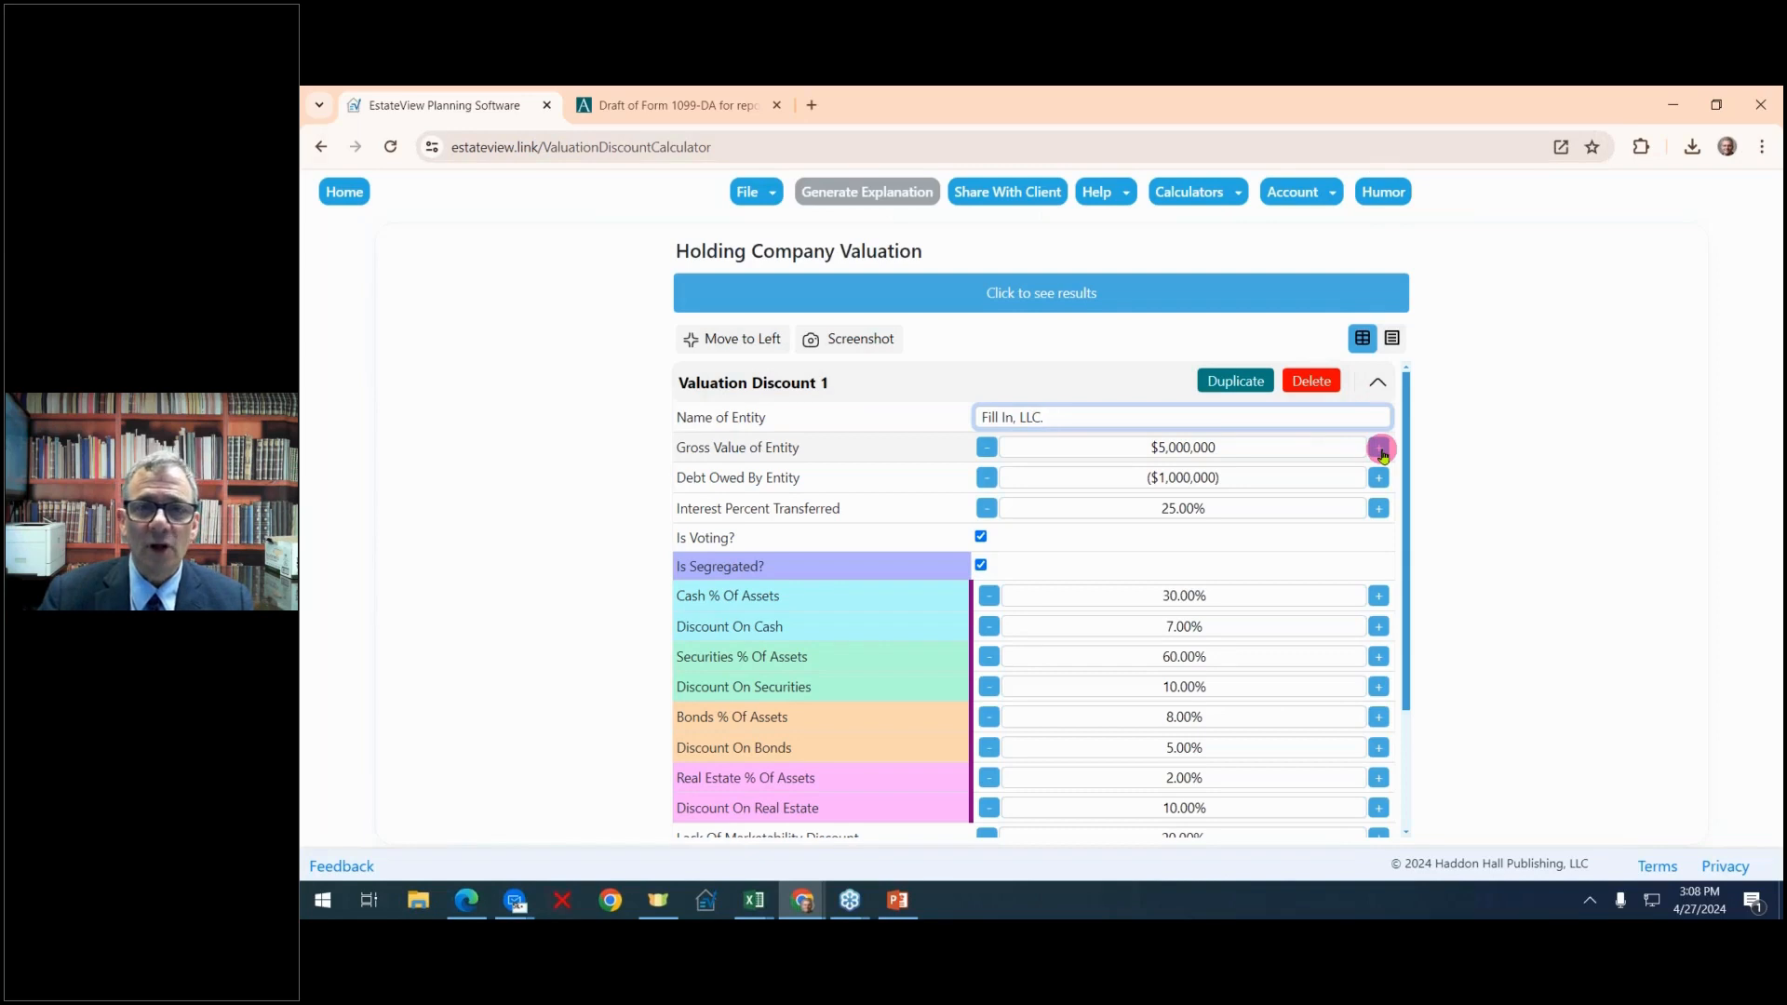
# Set the entity's gross value to $4,000,000 and the interest percent transferred to 27.00%
pyautogui.click(1266, 450)
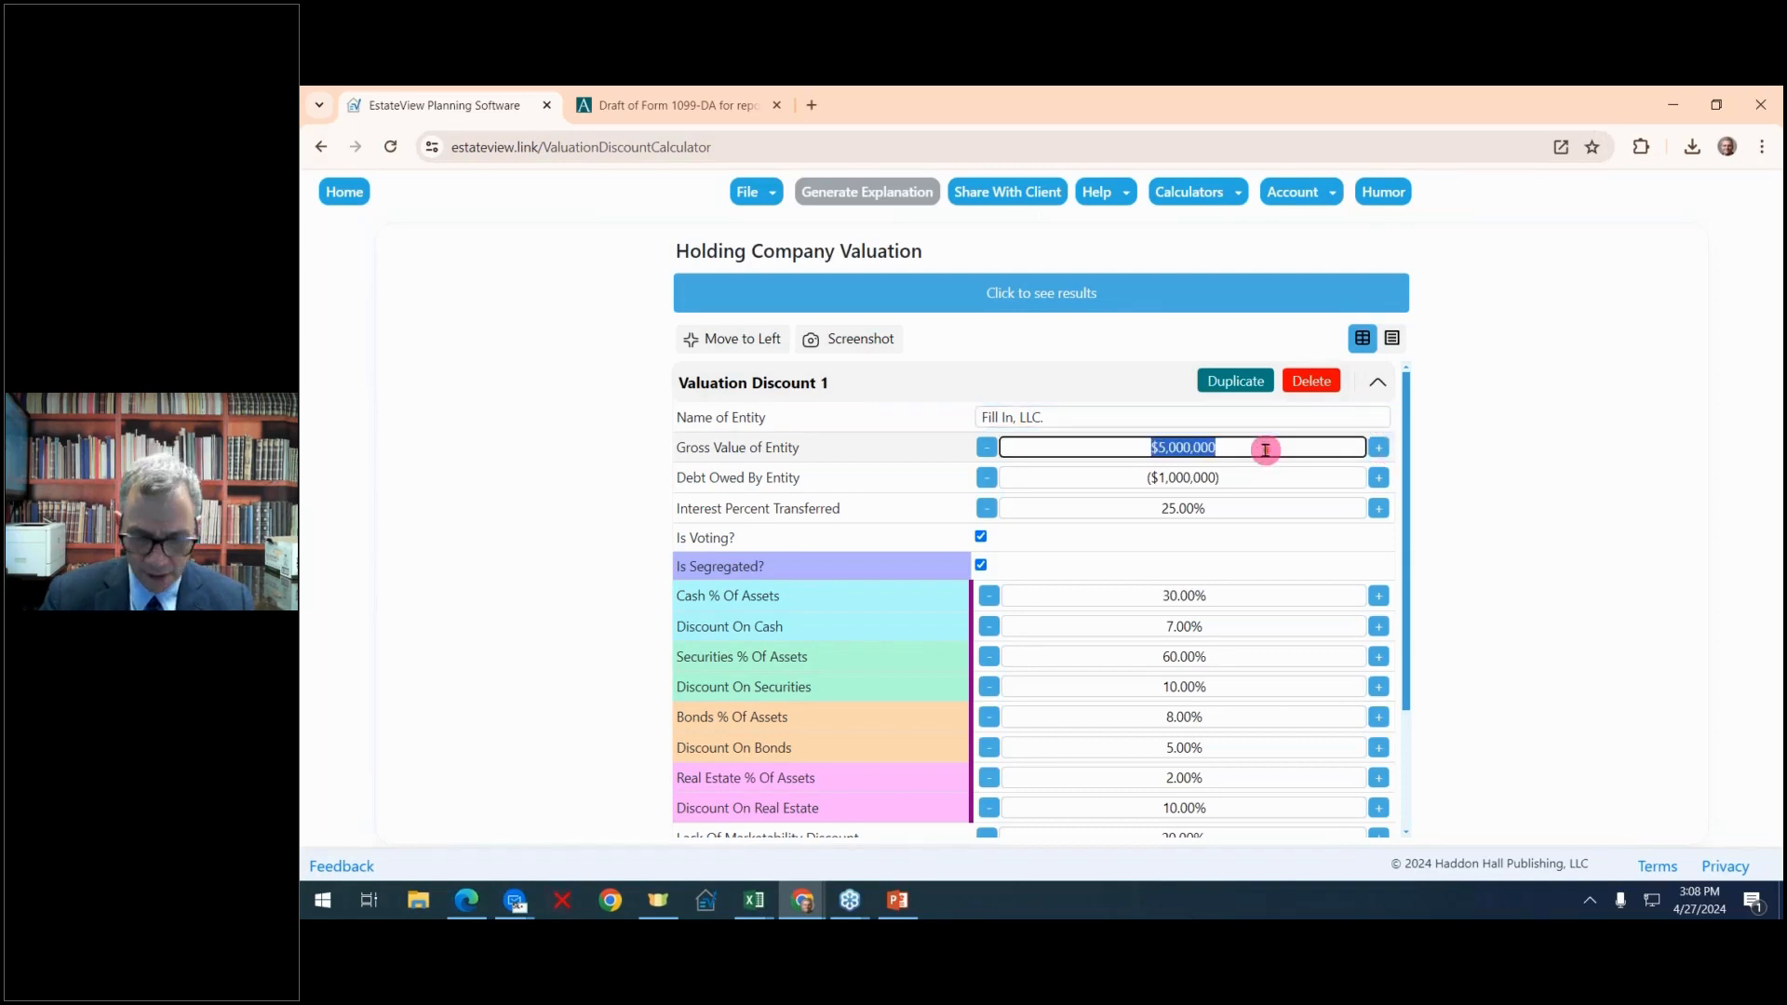
pyautogui.write('4')
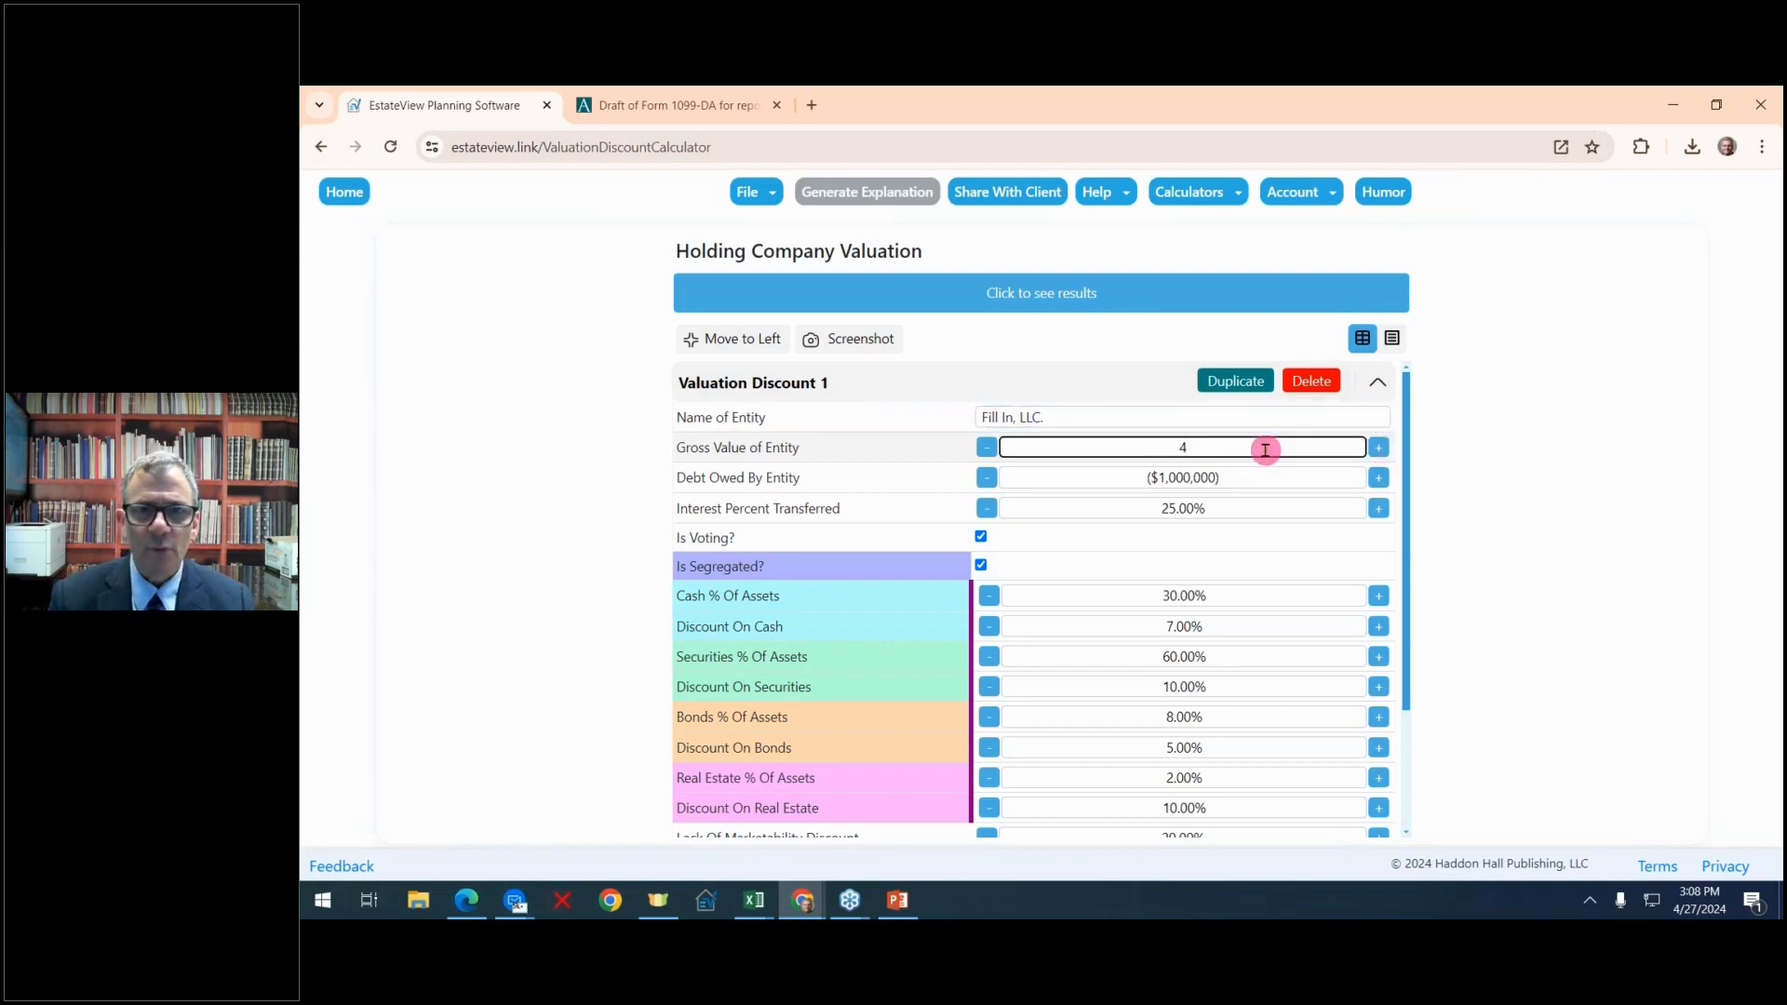
pyautogui.write(',000,000')
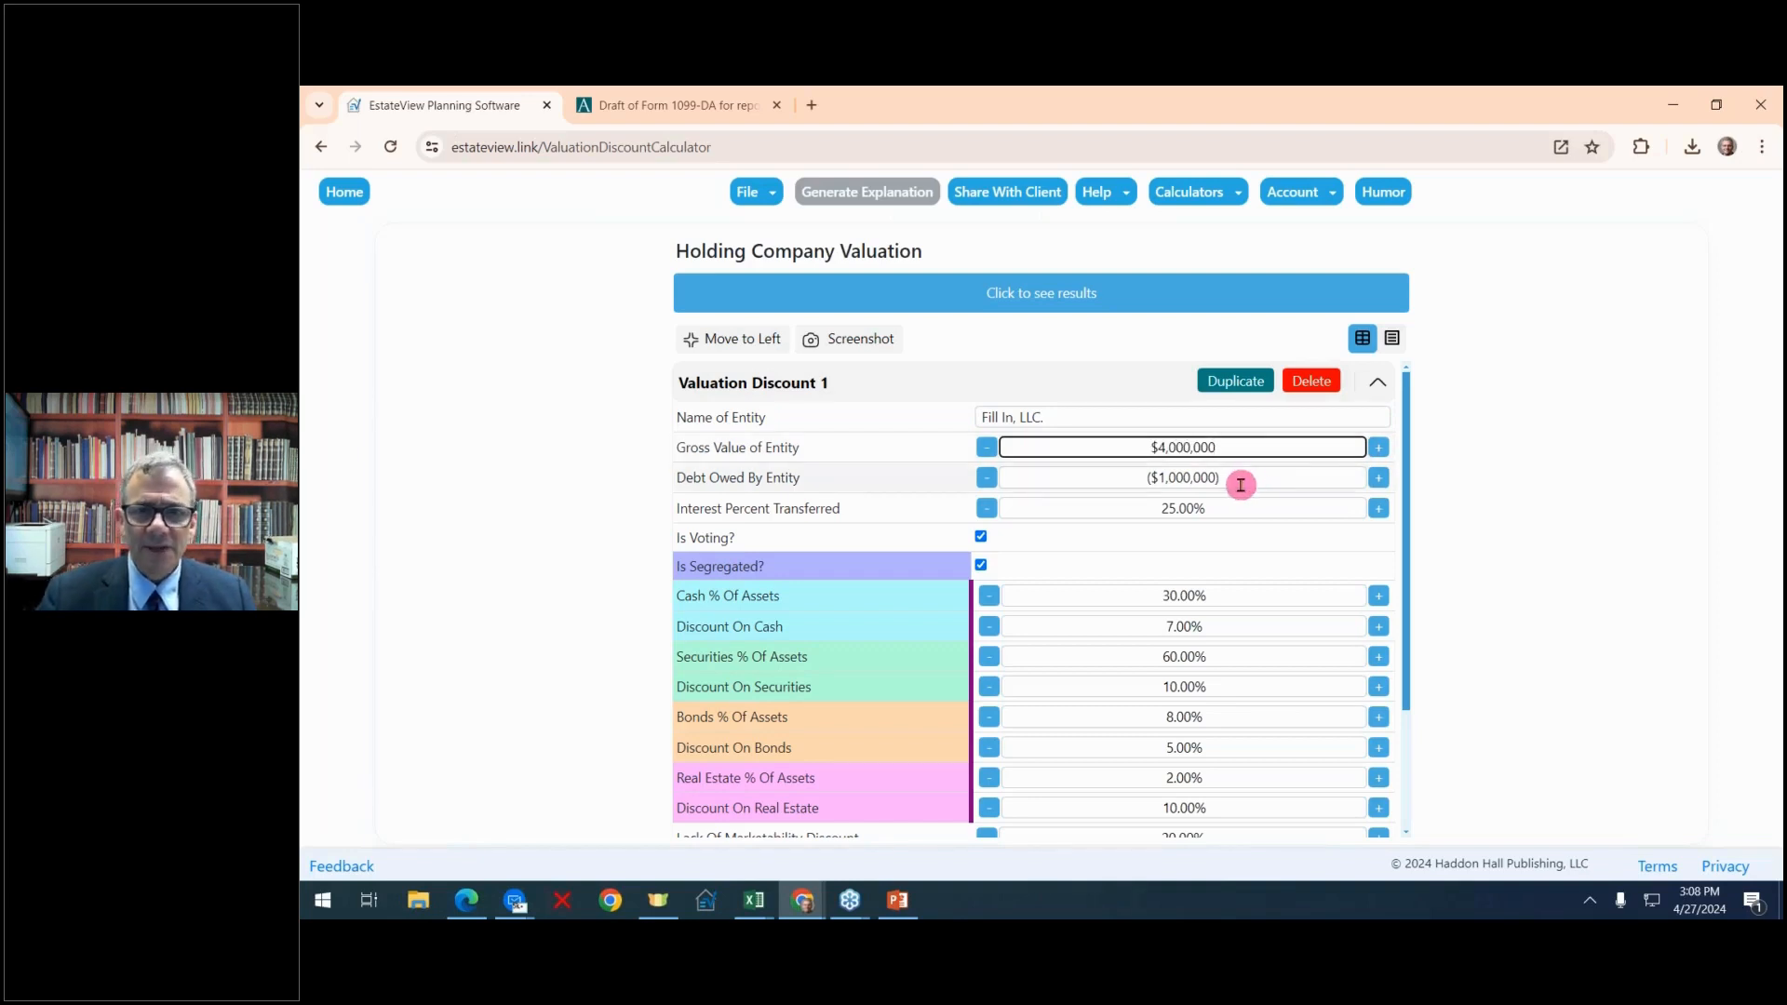
pyautogui.click(1240, 484)
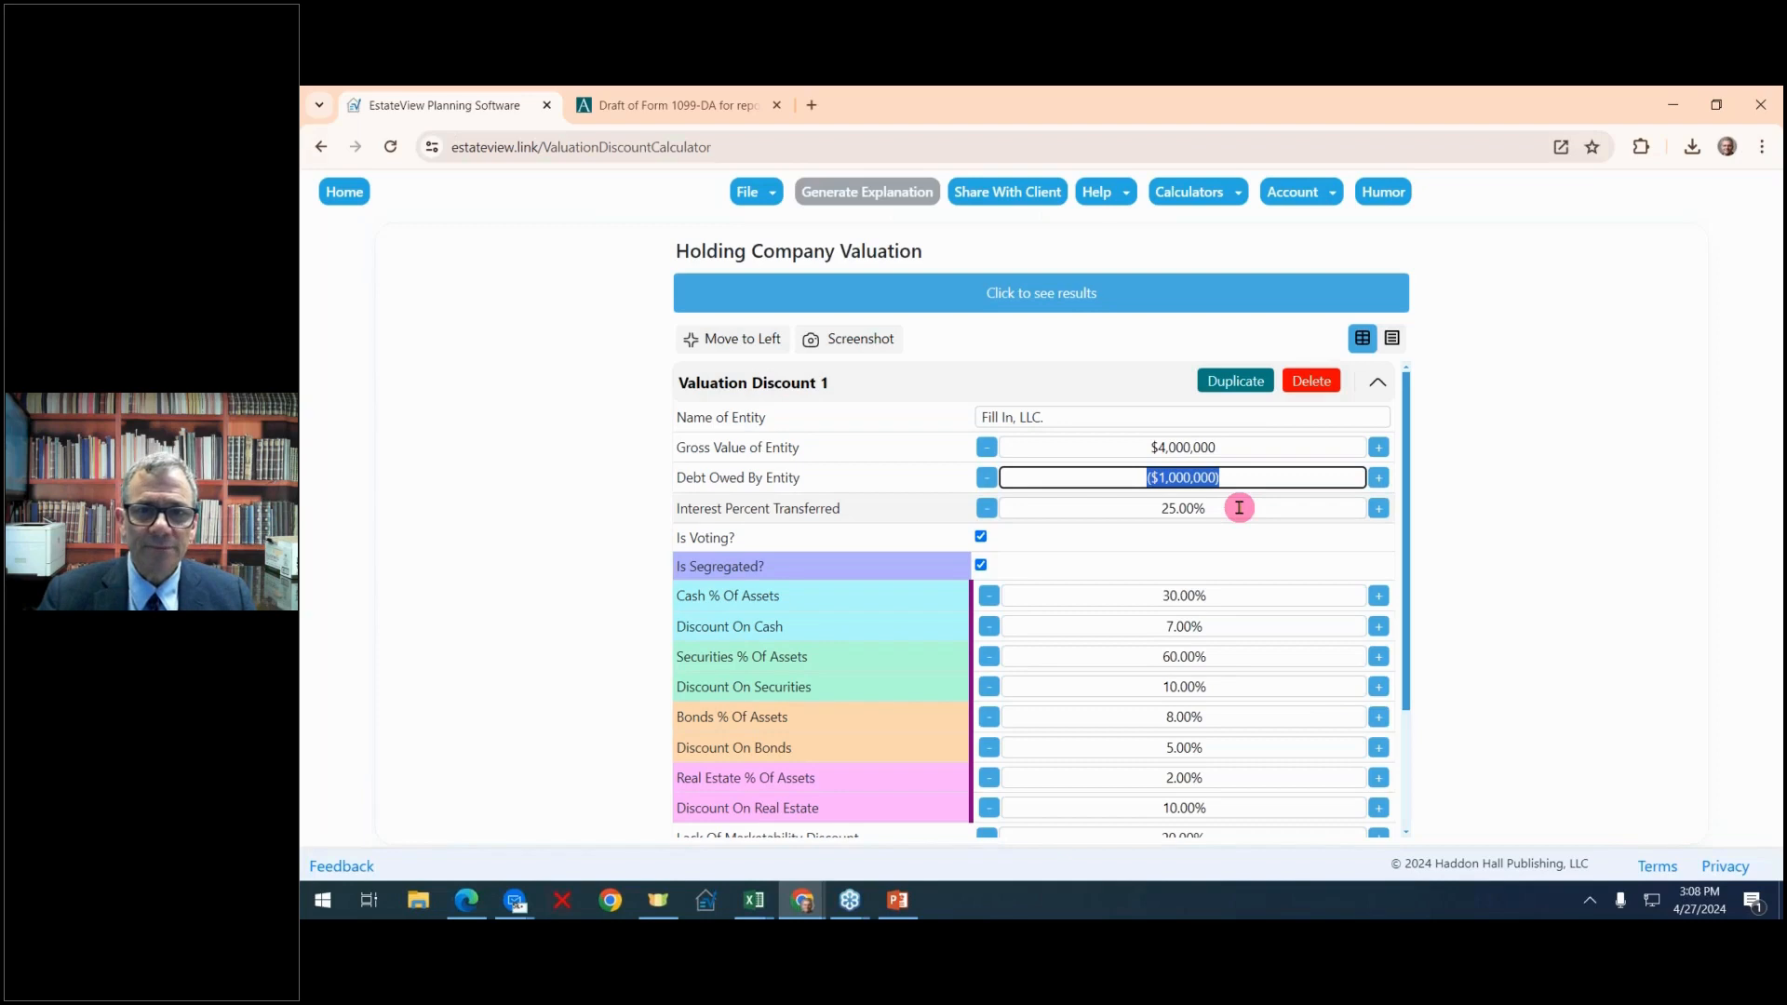
pyautogui.click(1239, 507)
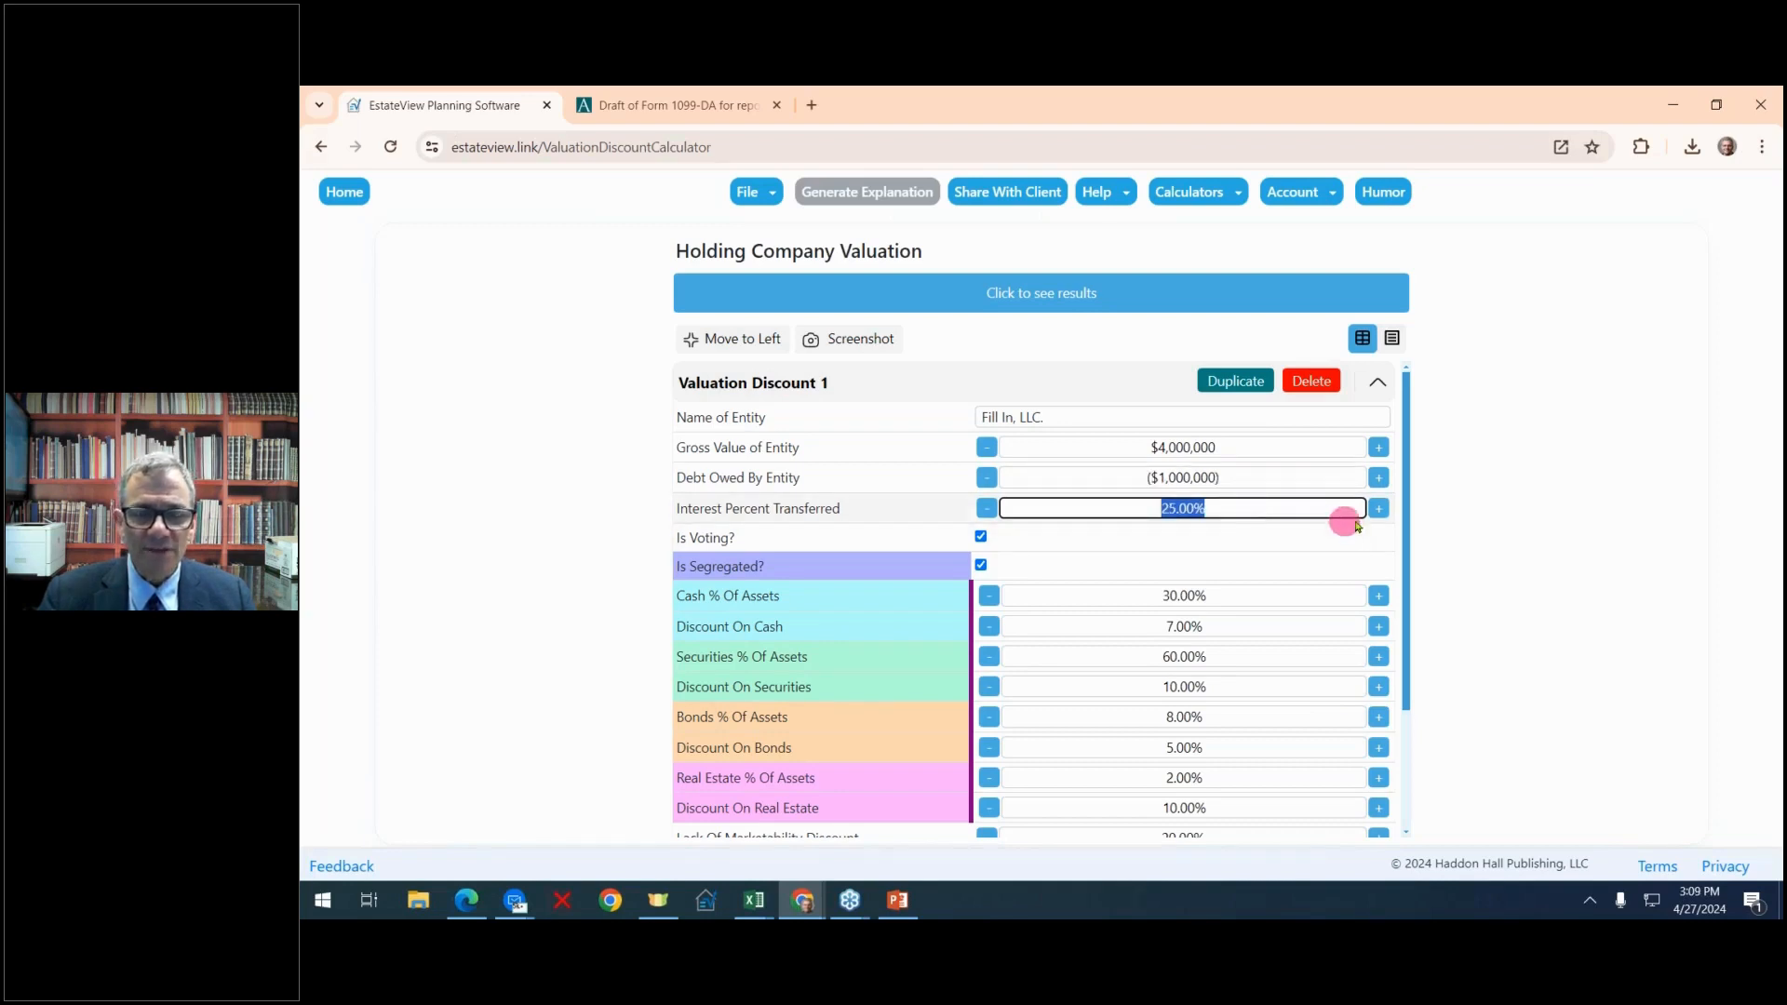
pyautogui.click(1381, 512)
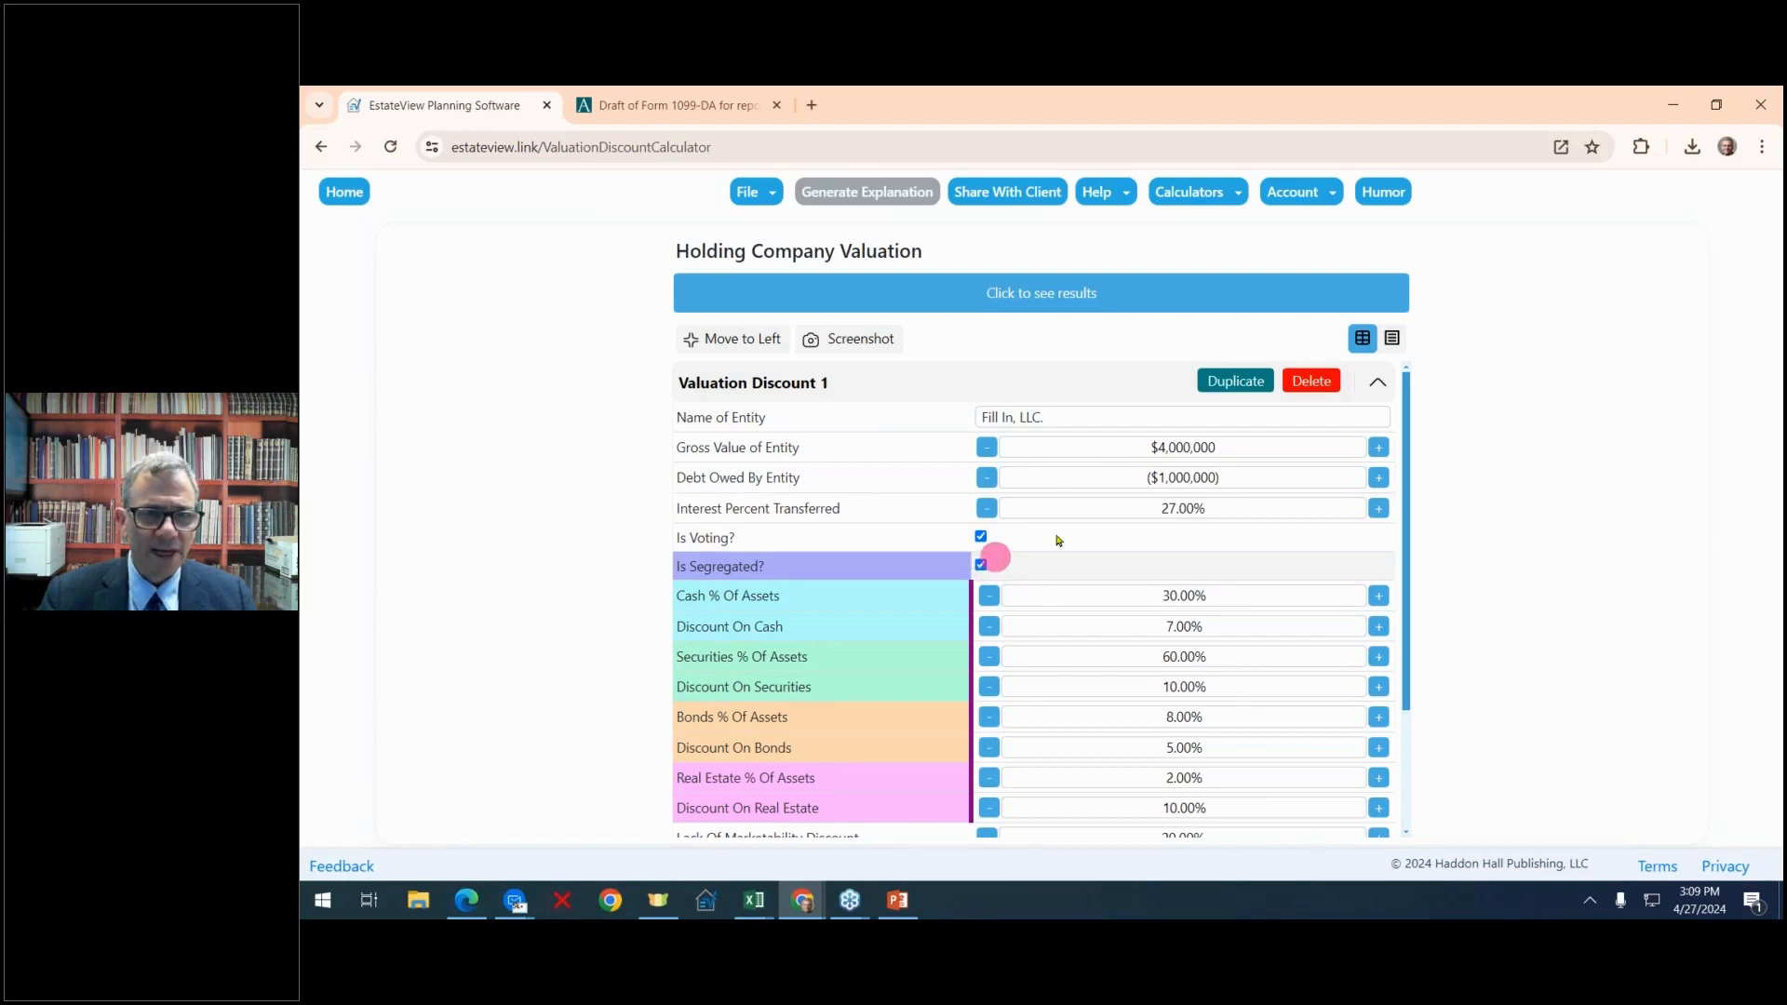
# With asset segregation turned off, set the lack of control discount to 20.50% and the lack of marketability discount to 22.00%
pyautogui.click(981, 566)
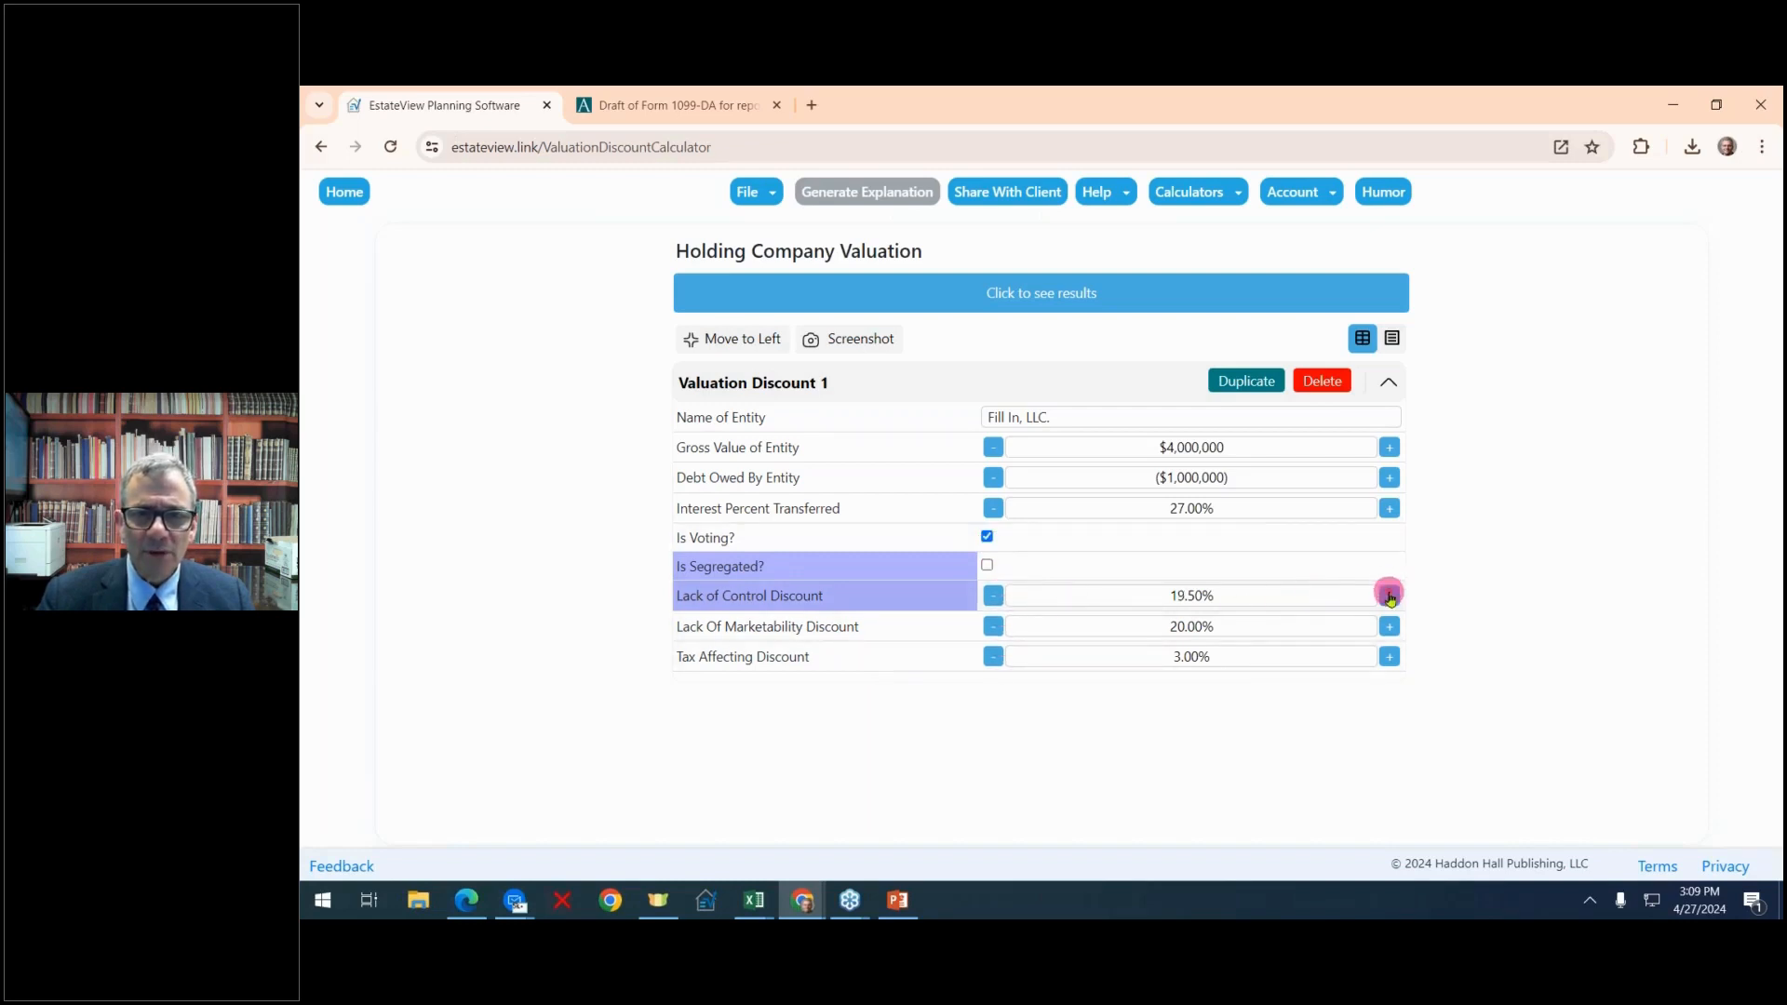
pyautogui.click(1389, 596)
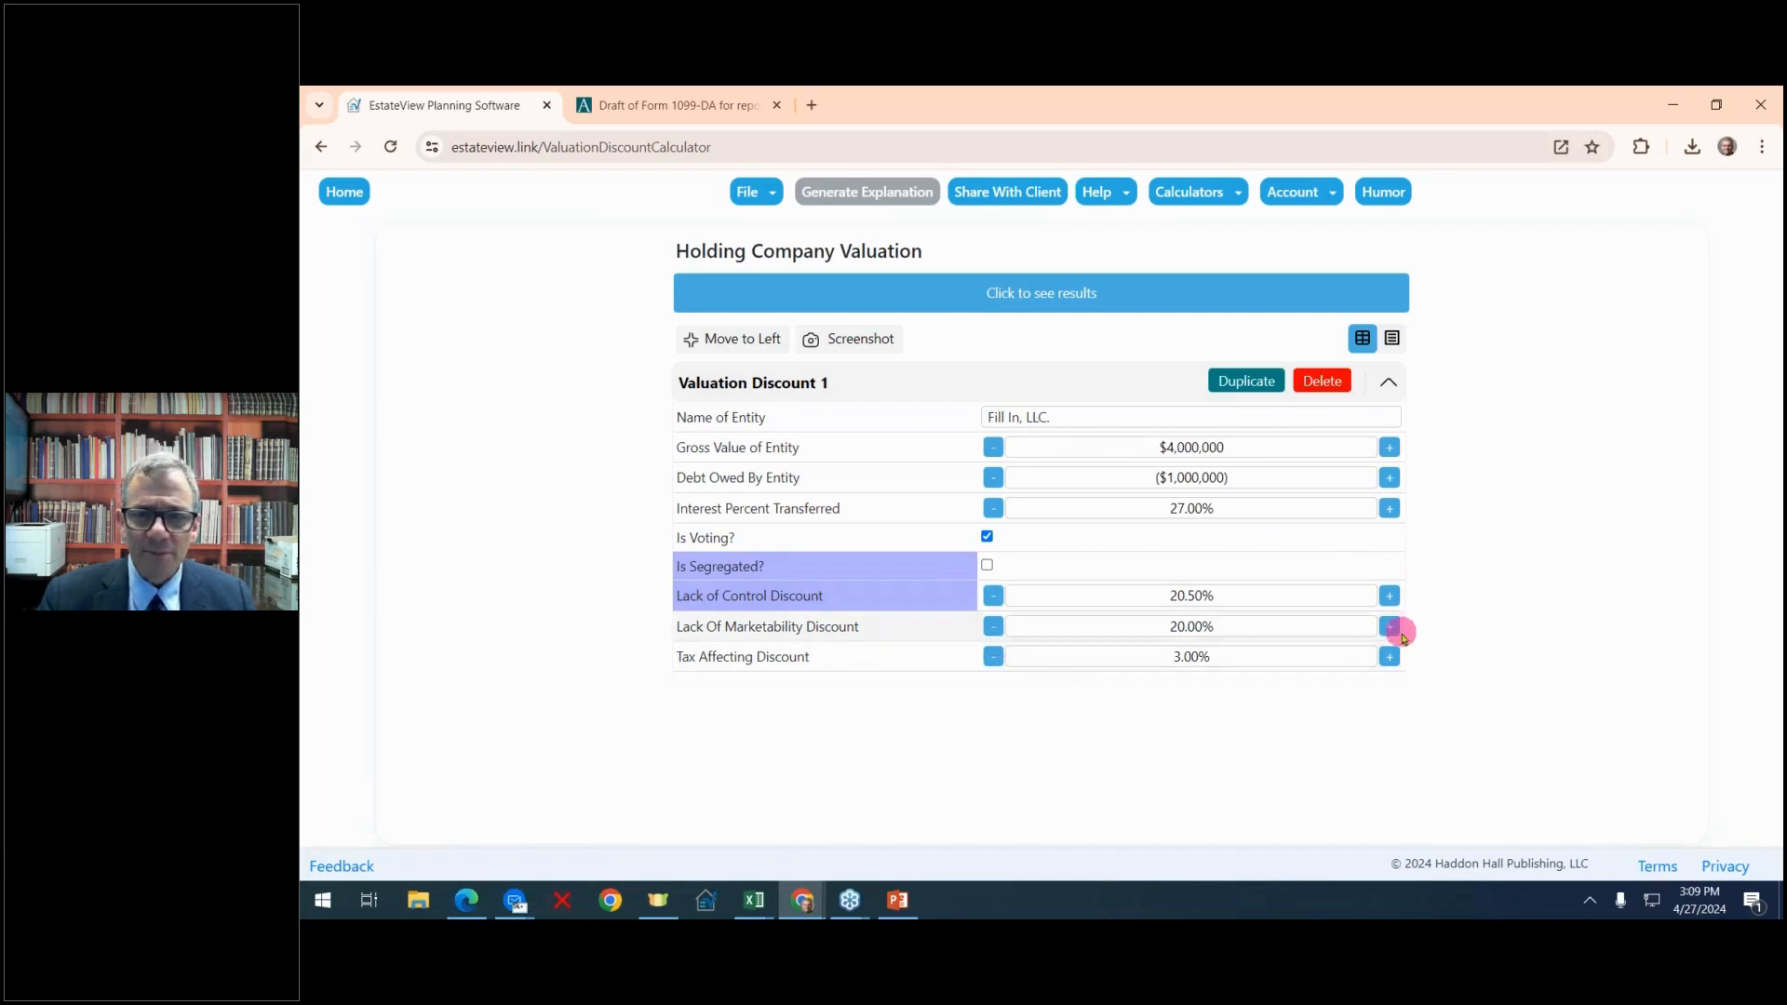
pyautogui.click(1392, 629)
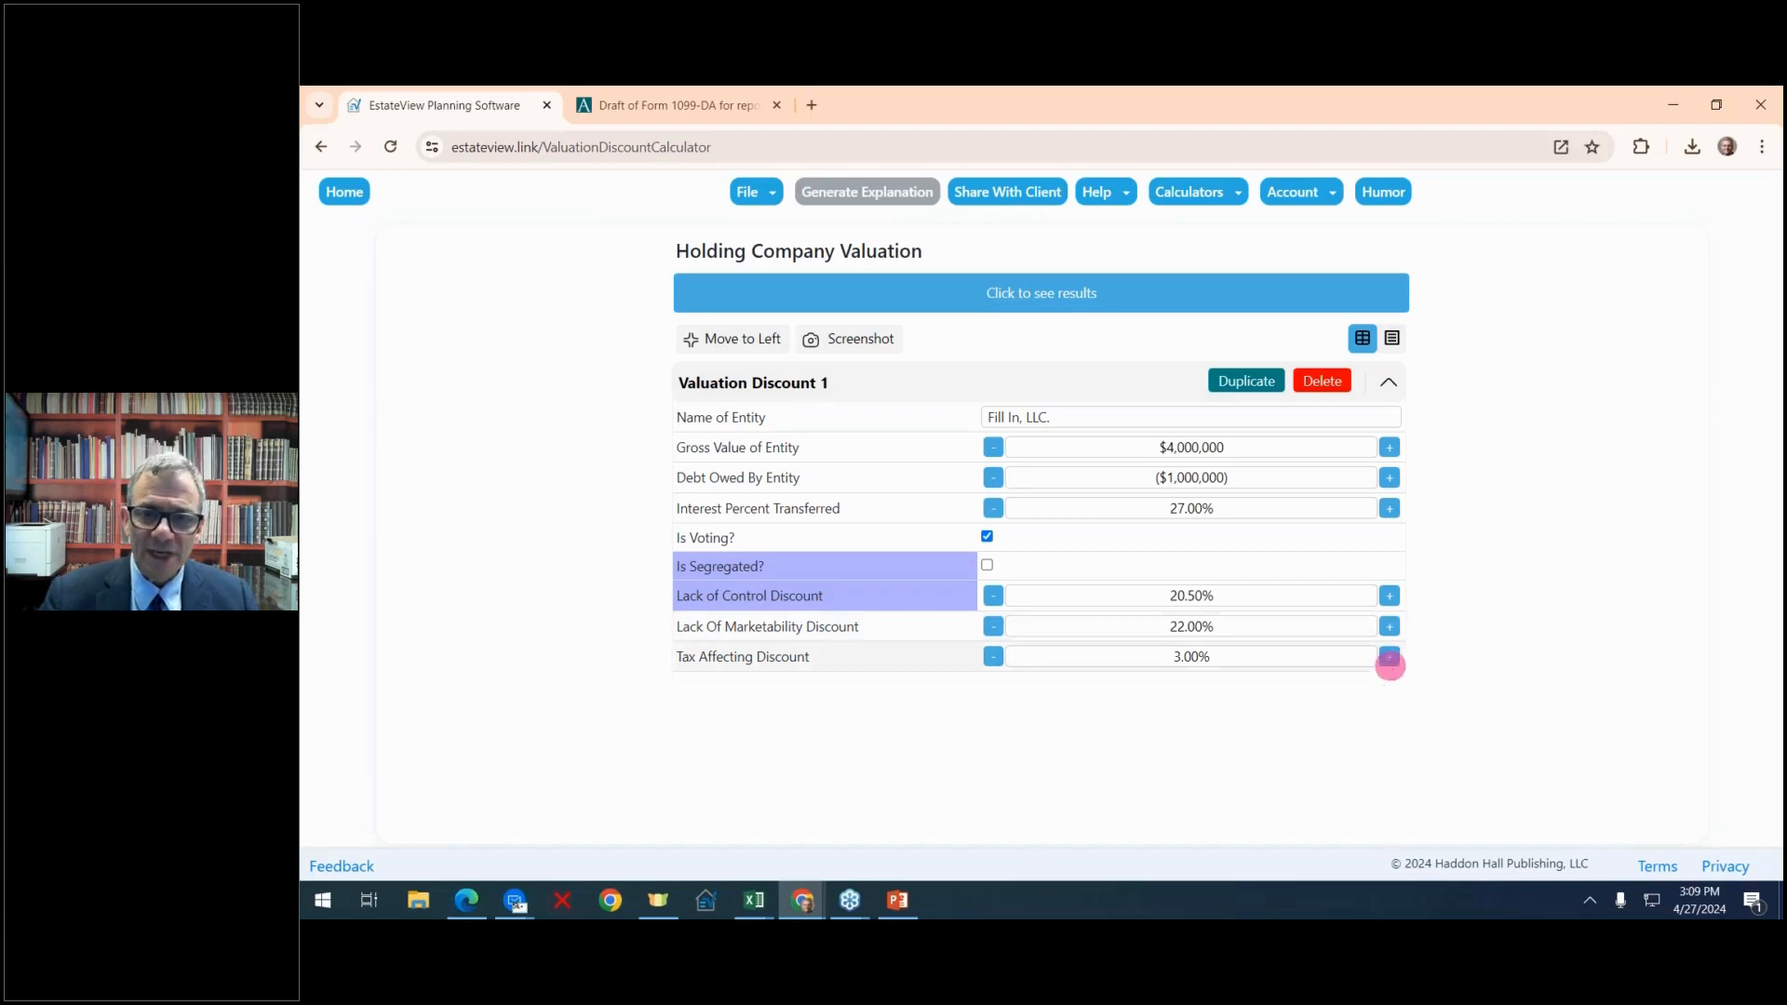
# Set the tax affecting discount of Valuation Discount 1 to 11.00%
pyautogui.click(1389, 662)
pyautogui.click(1389, 662)
pyautogui.click(1390, 663)
pyautogui.click(1389, 662)
pyautogui.click(1389, 663)
pyautogui.click(1390, 663)
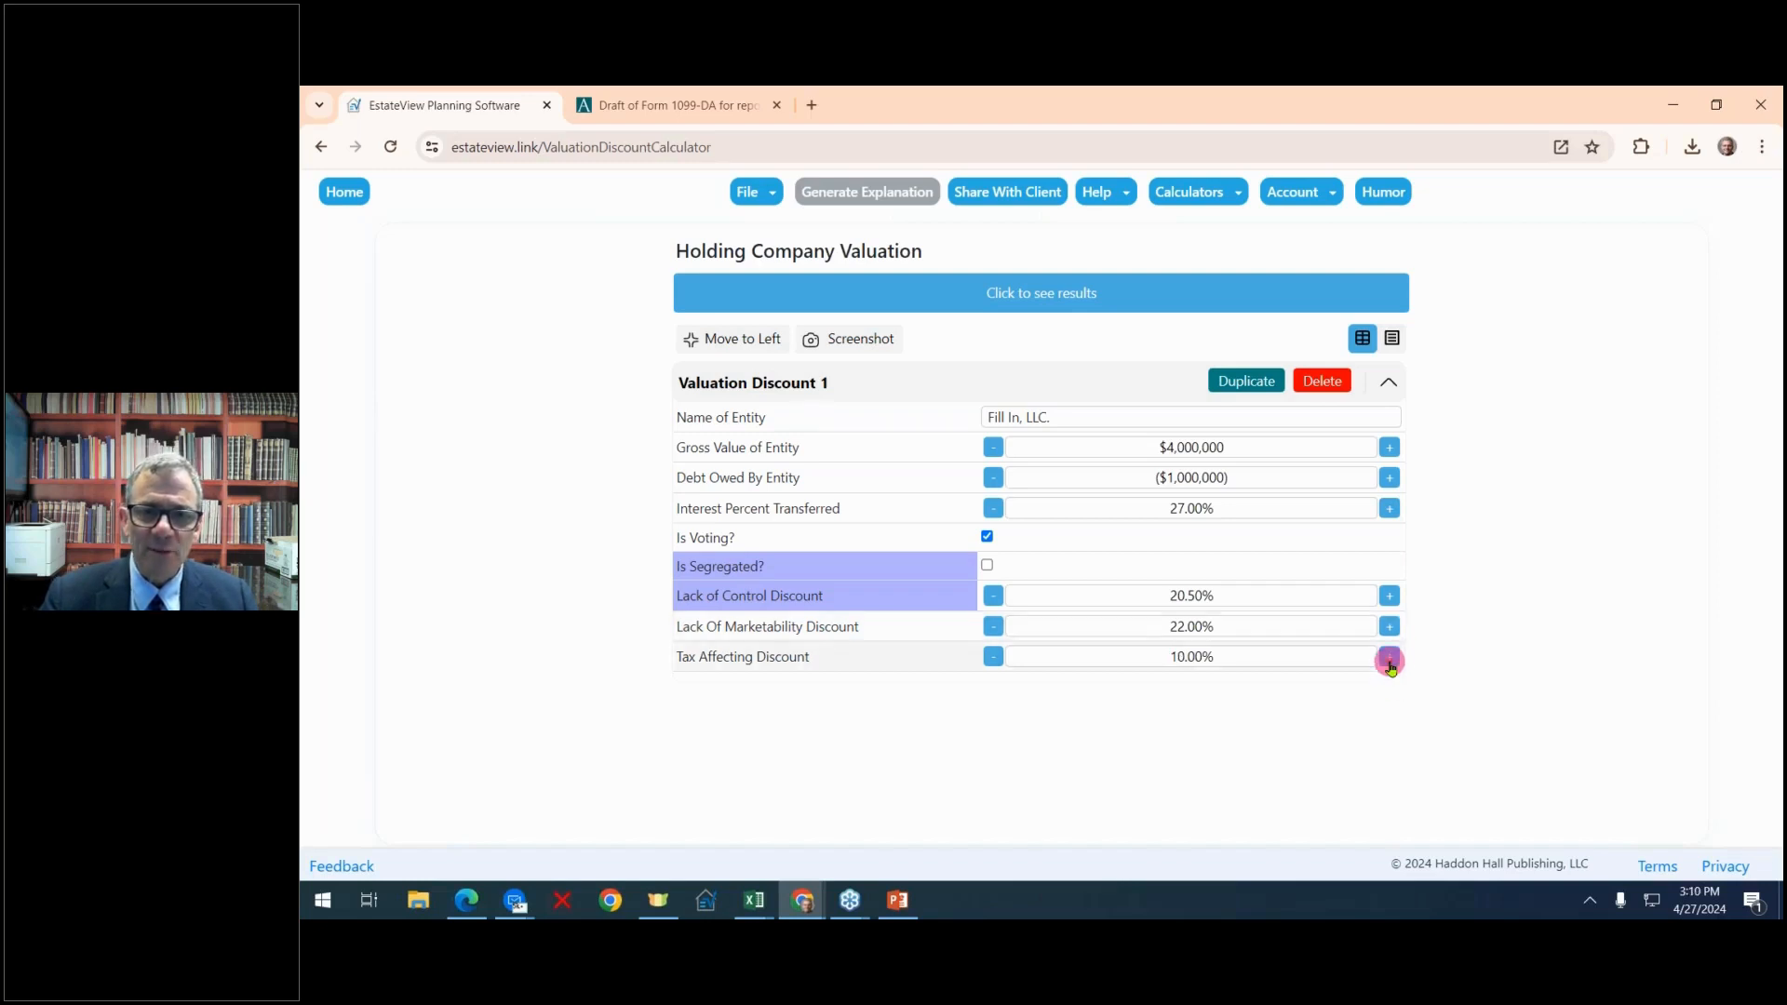
pyautogui.click(1390, 663)
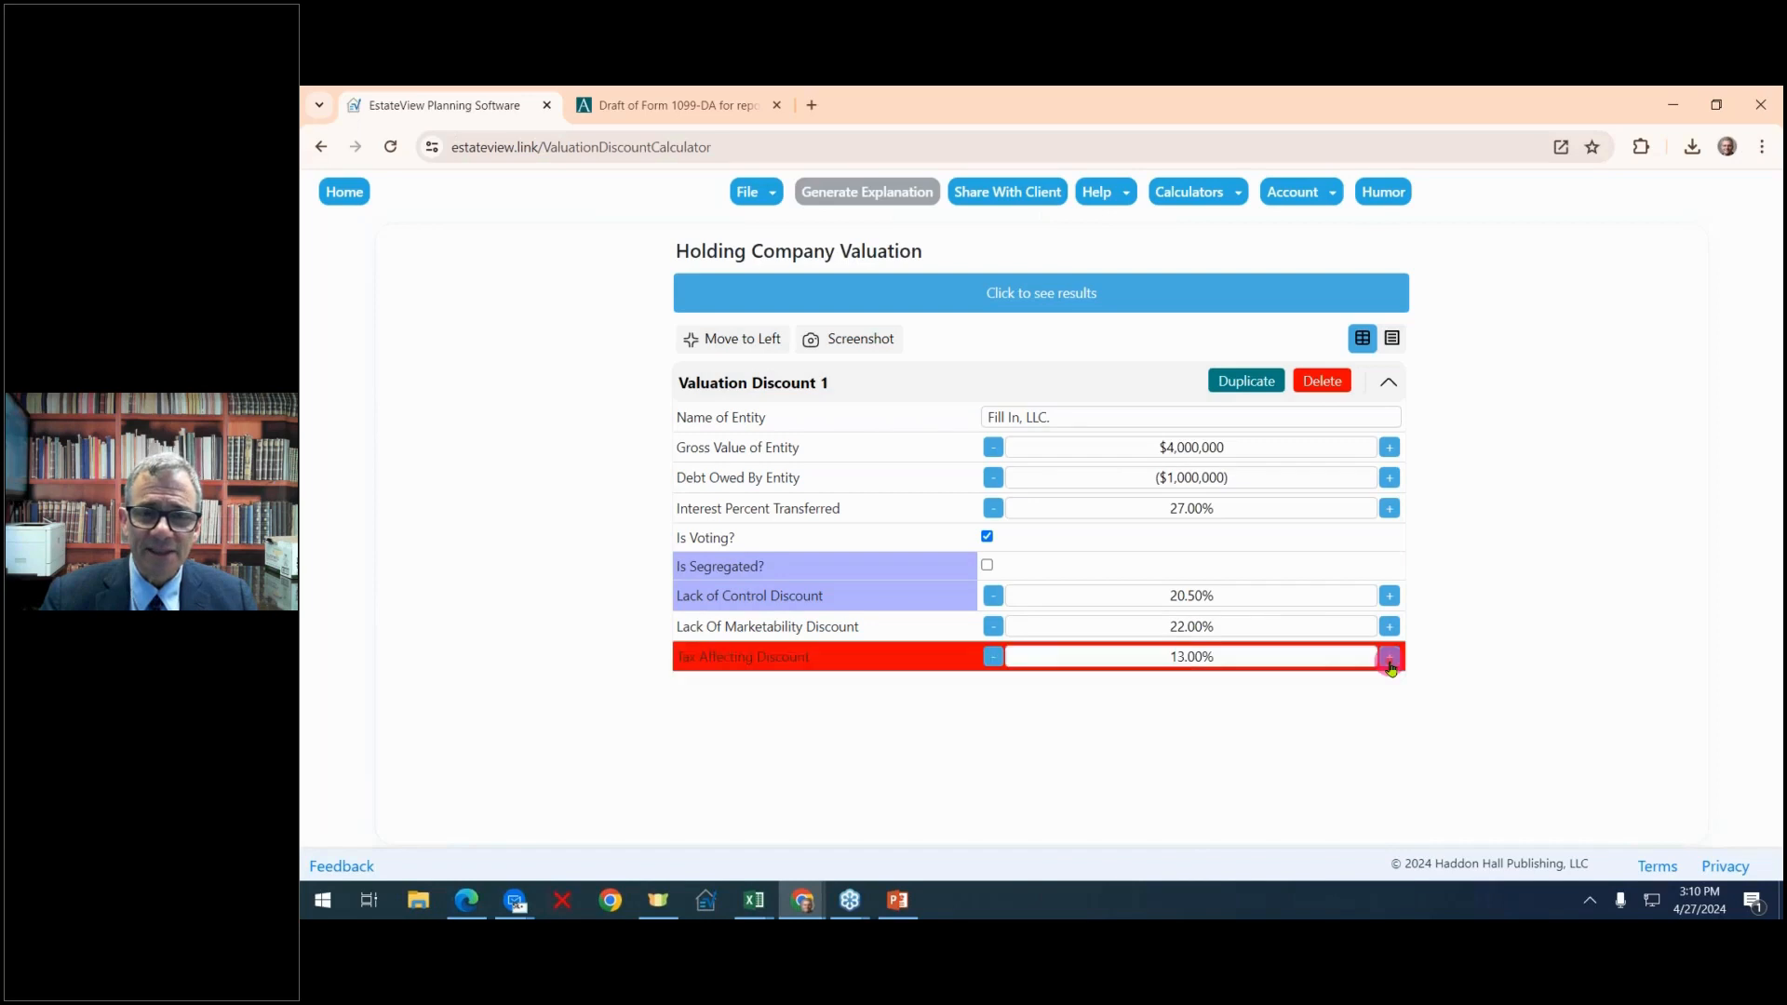
pyautogui.click(996, 662)
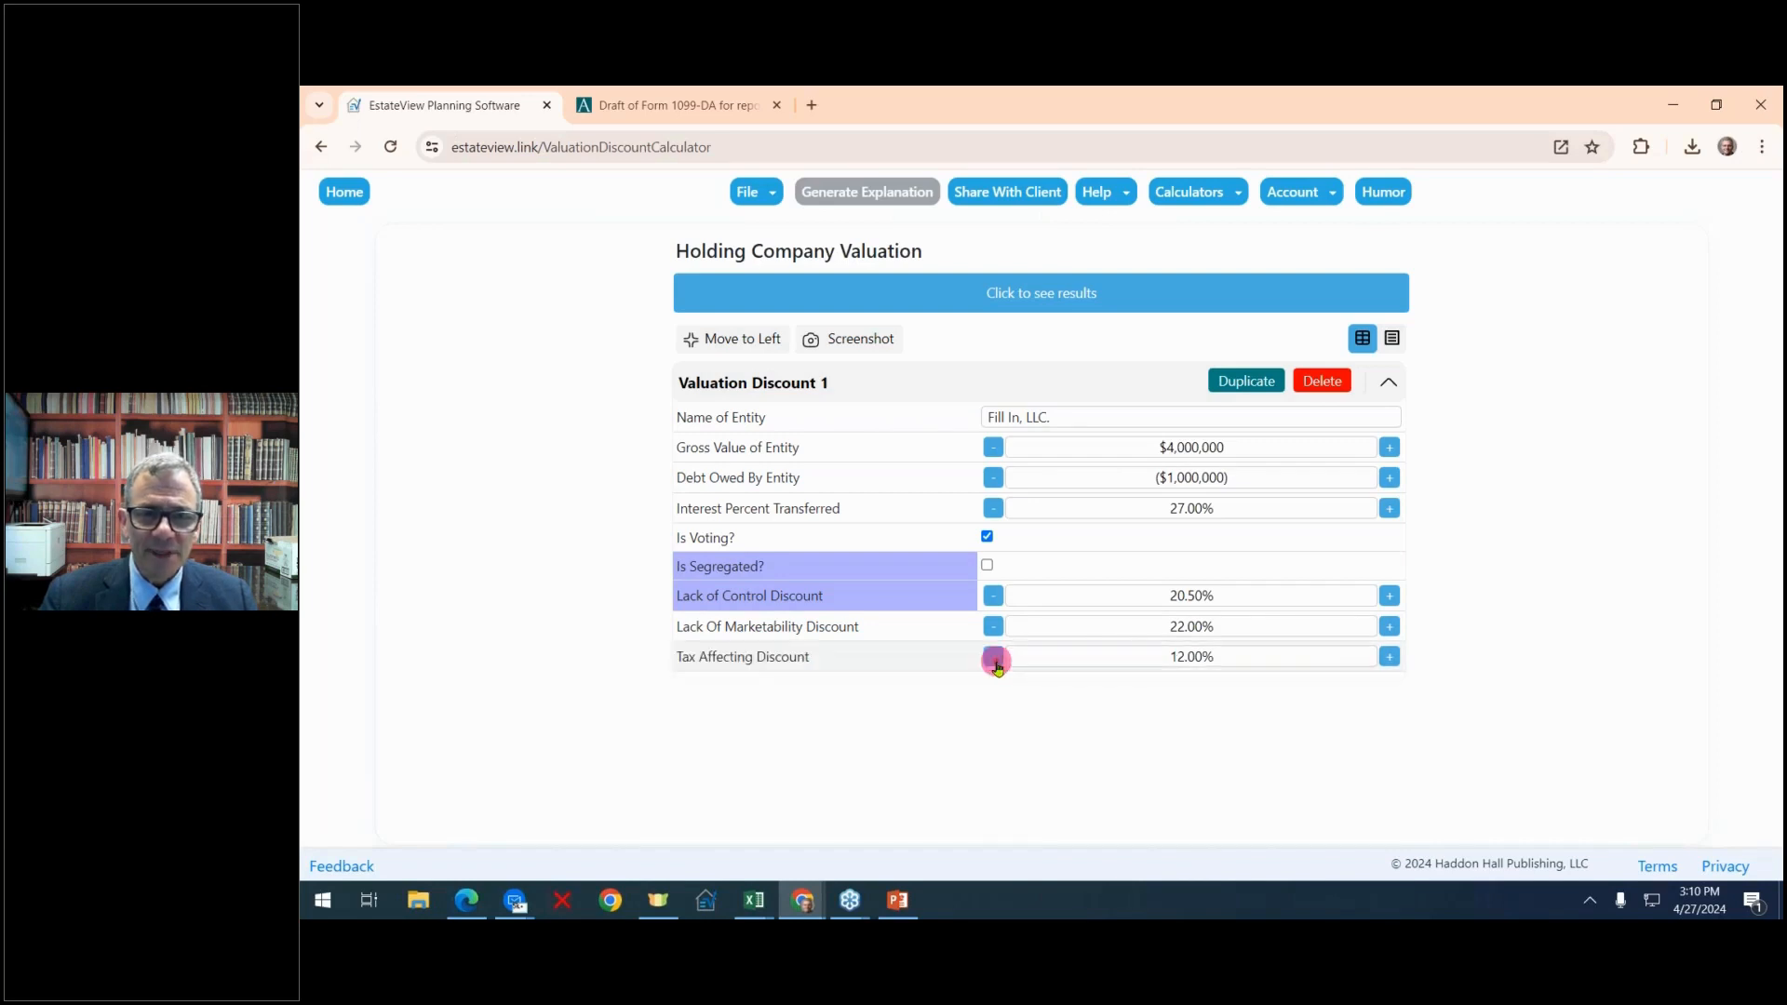
pyautogui.click(1391, 659)
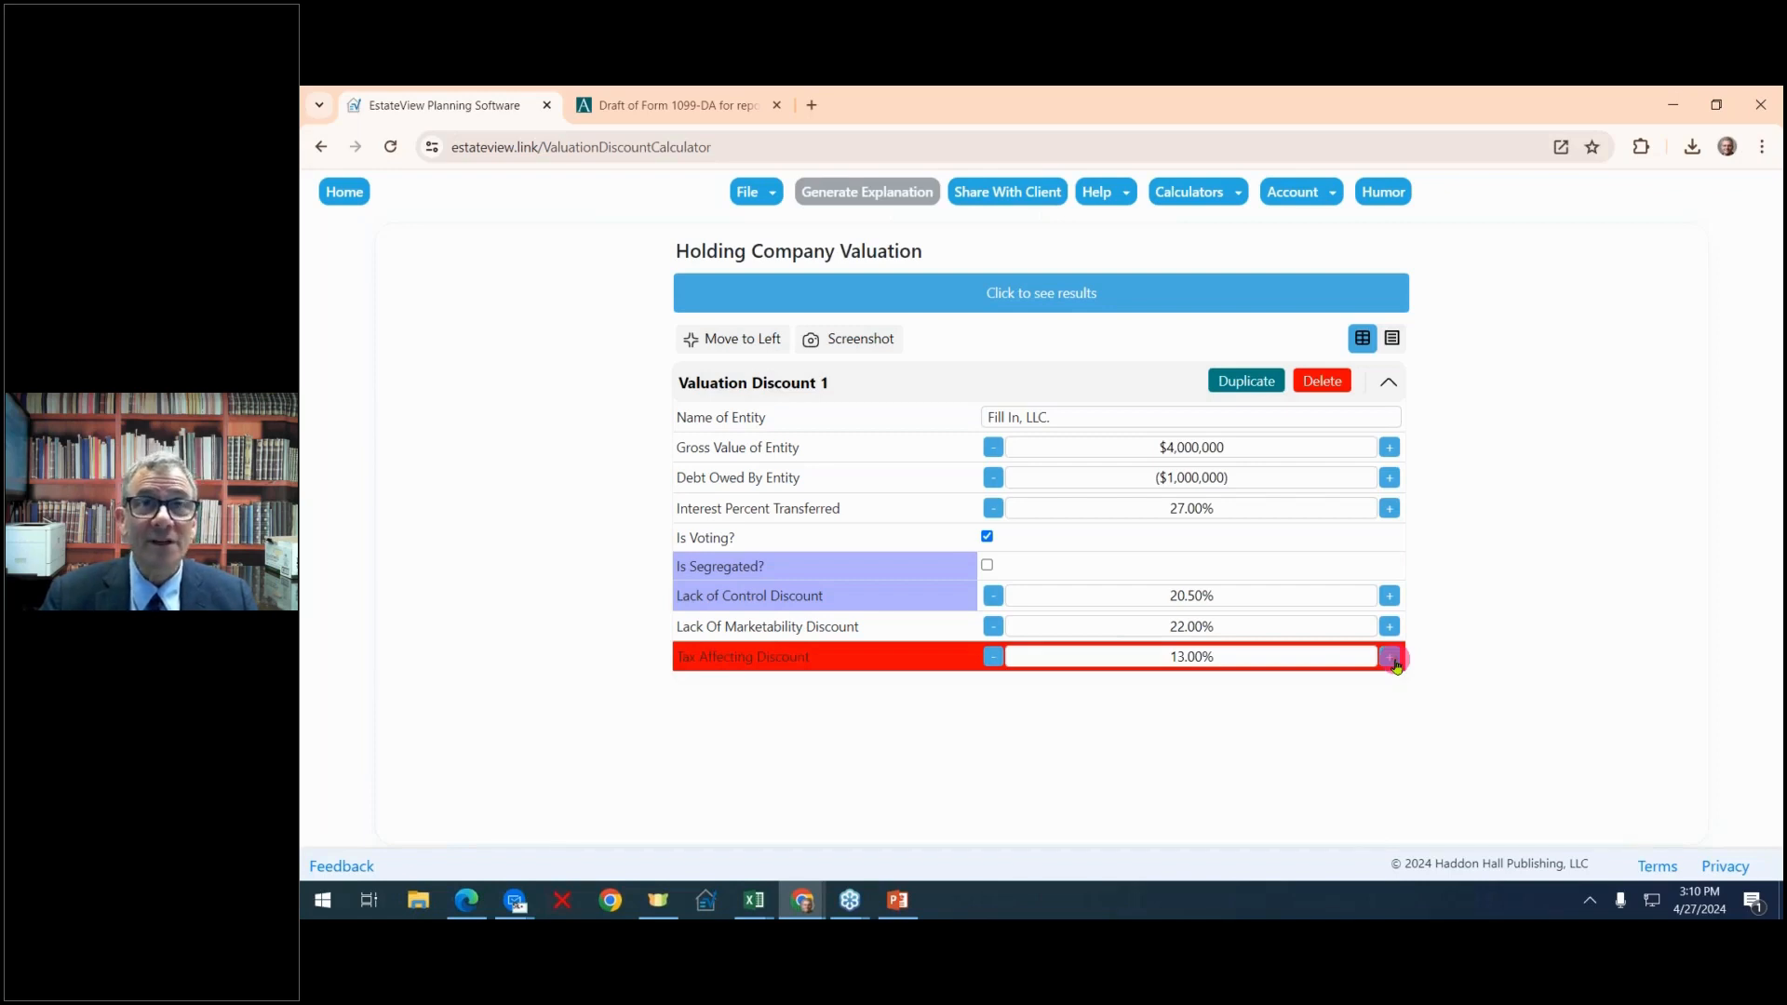
pyautogui.click(993, 659)
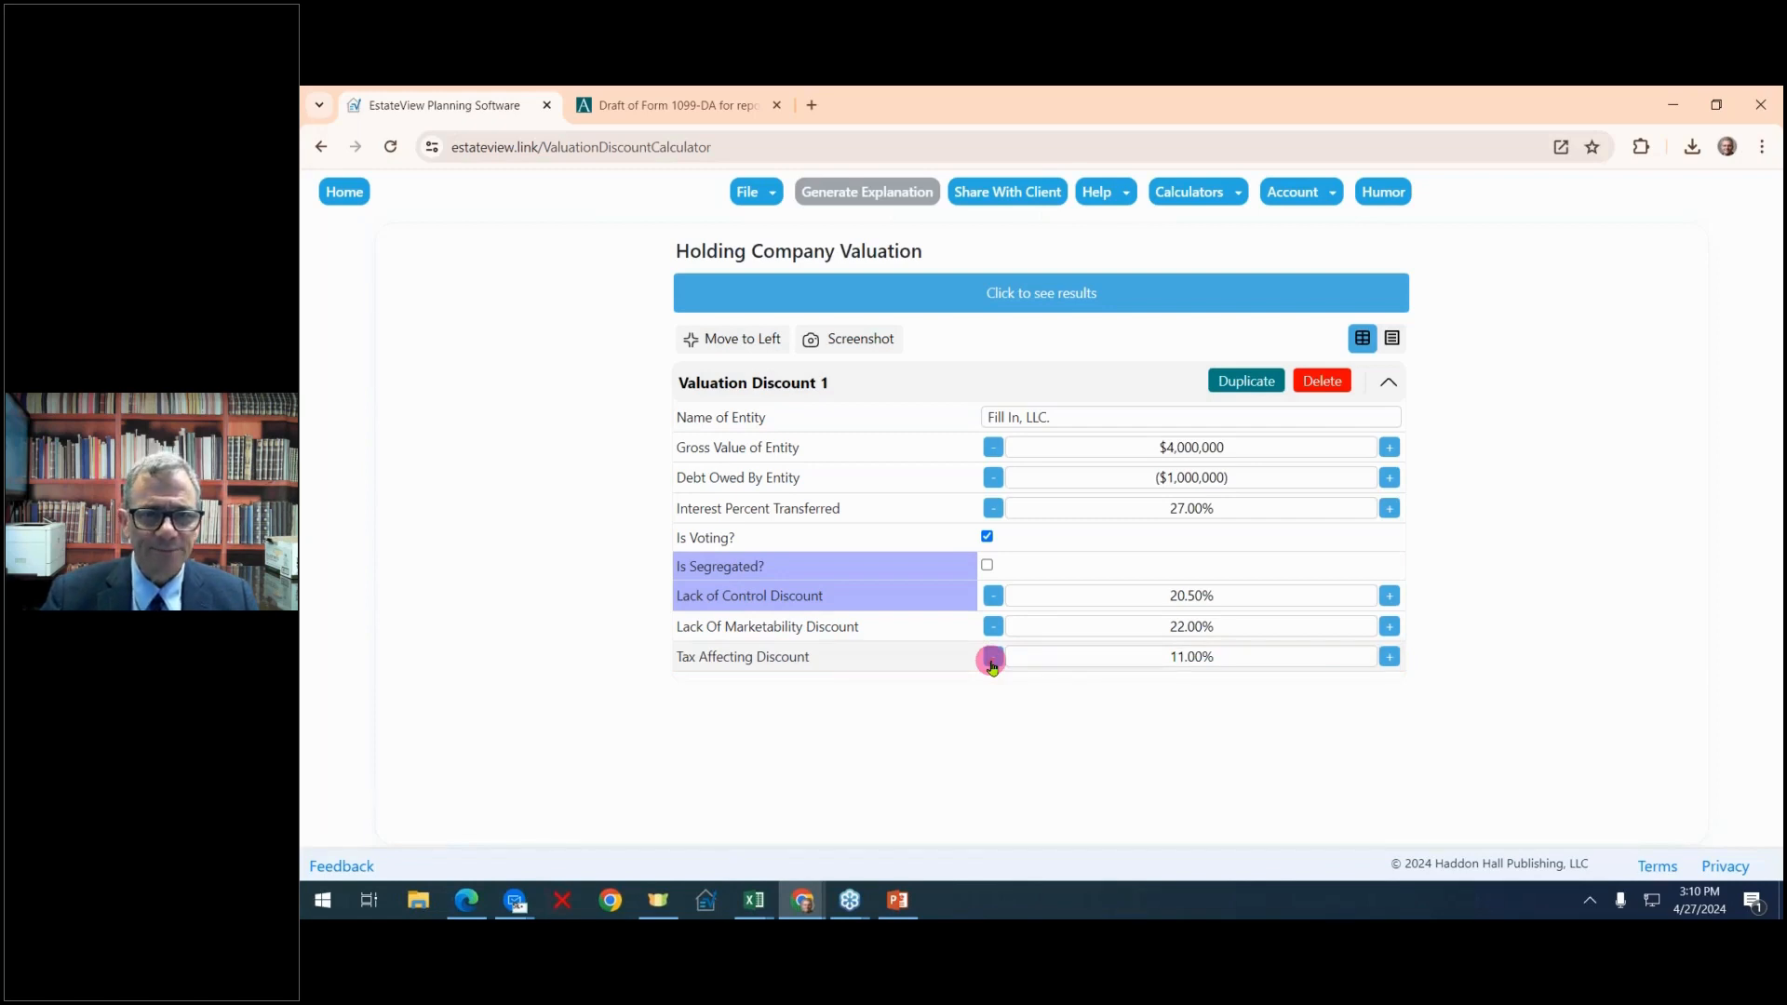
# Show the valuation results and enlarge the summary table to fit the full width of the widened results area
pyautogui.click(1084, 306)
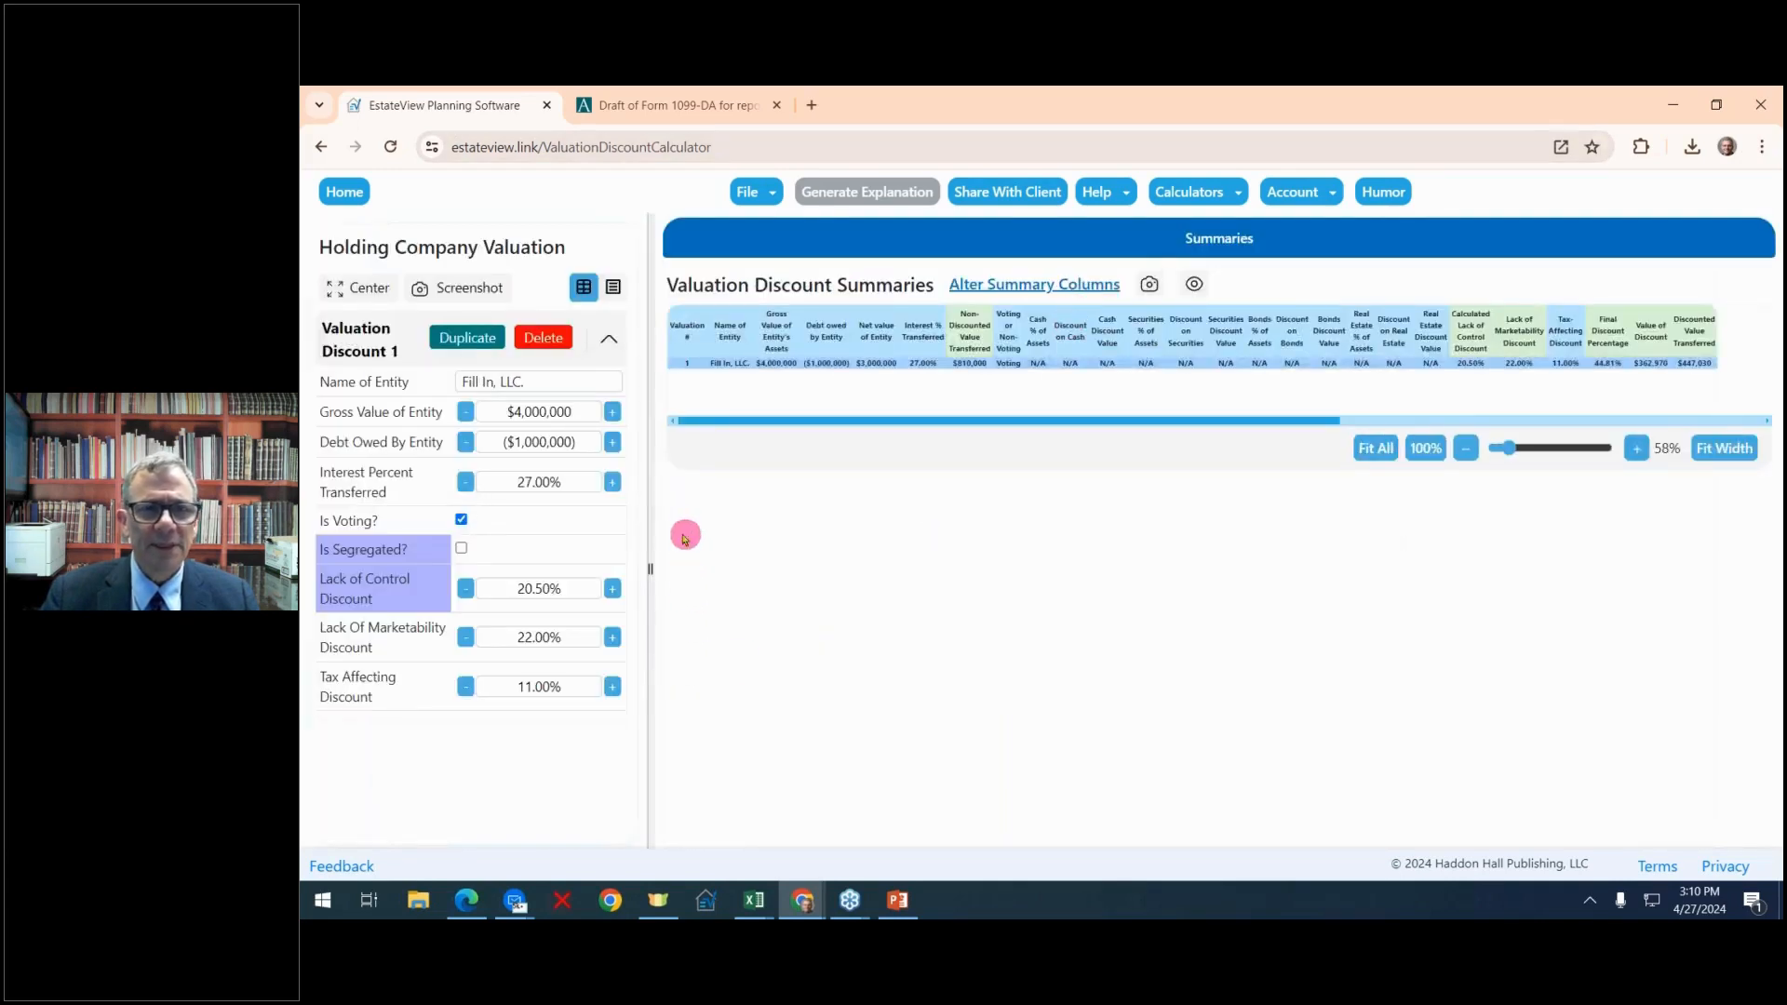
pyautogui.moveTo(634, 568); pyautogui.dragTo(321, 563)
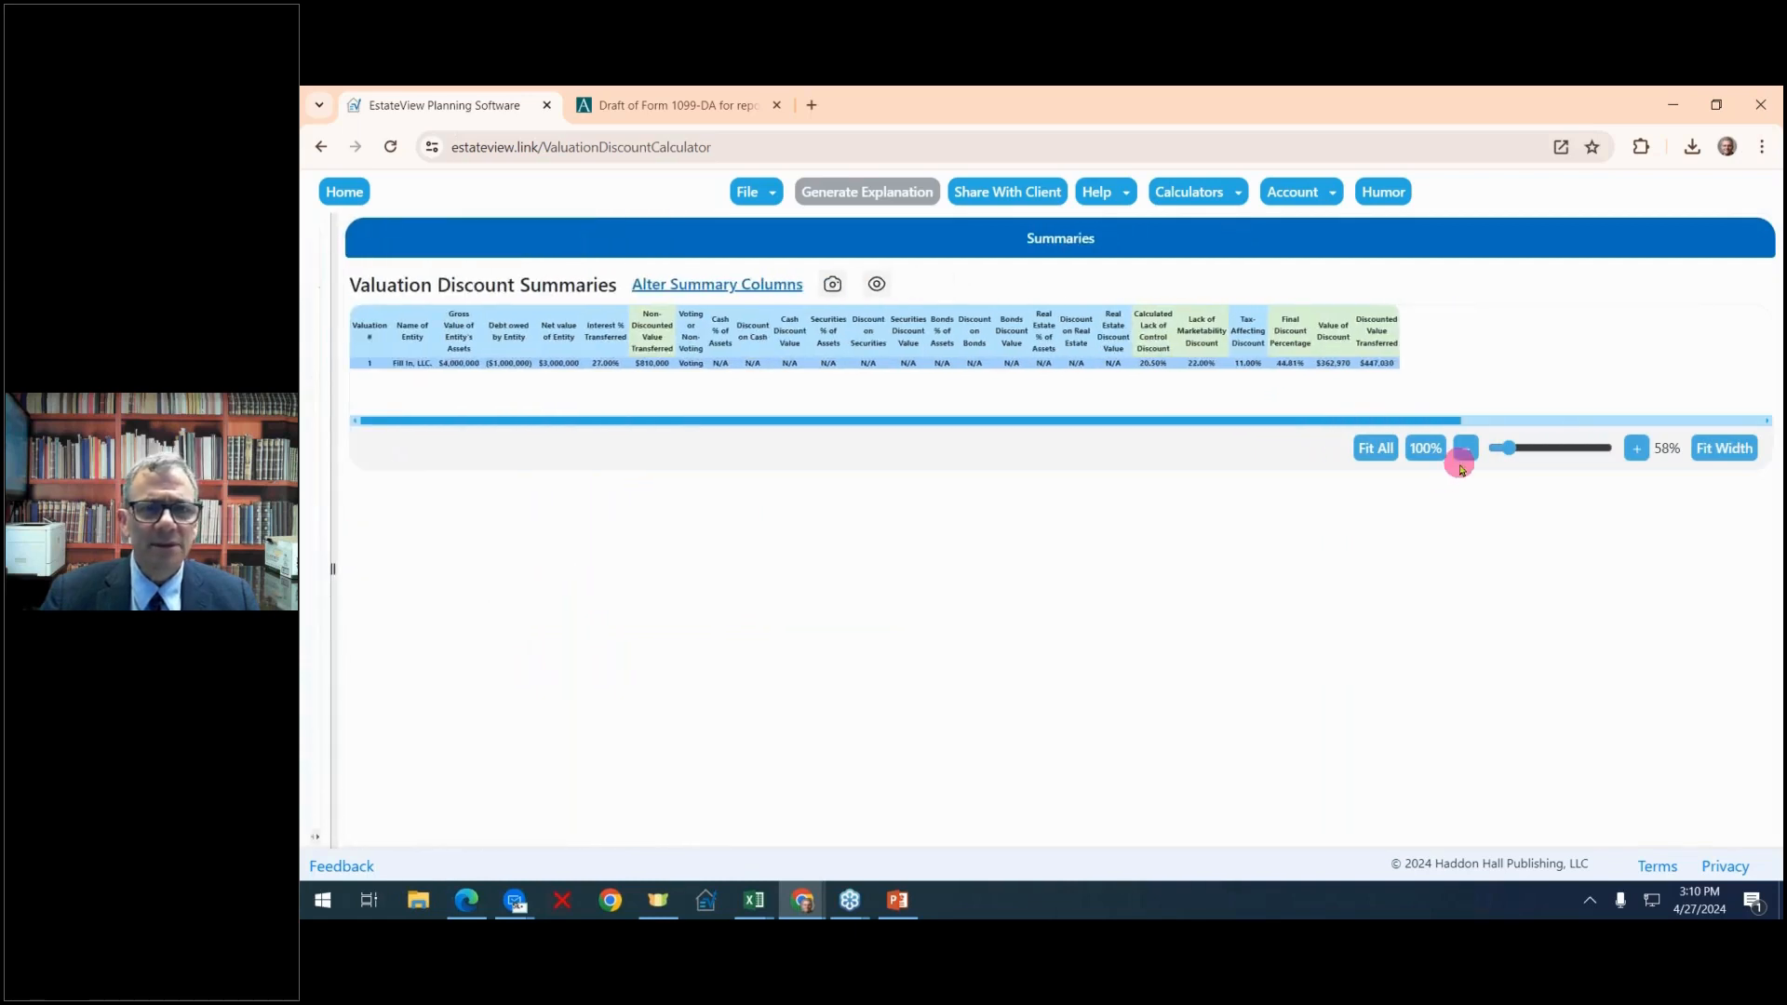
pyautogui.click(1715, 462)
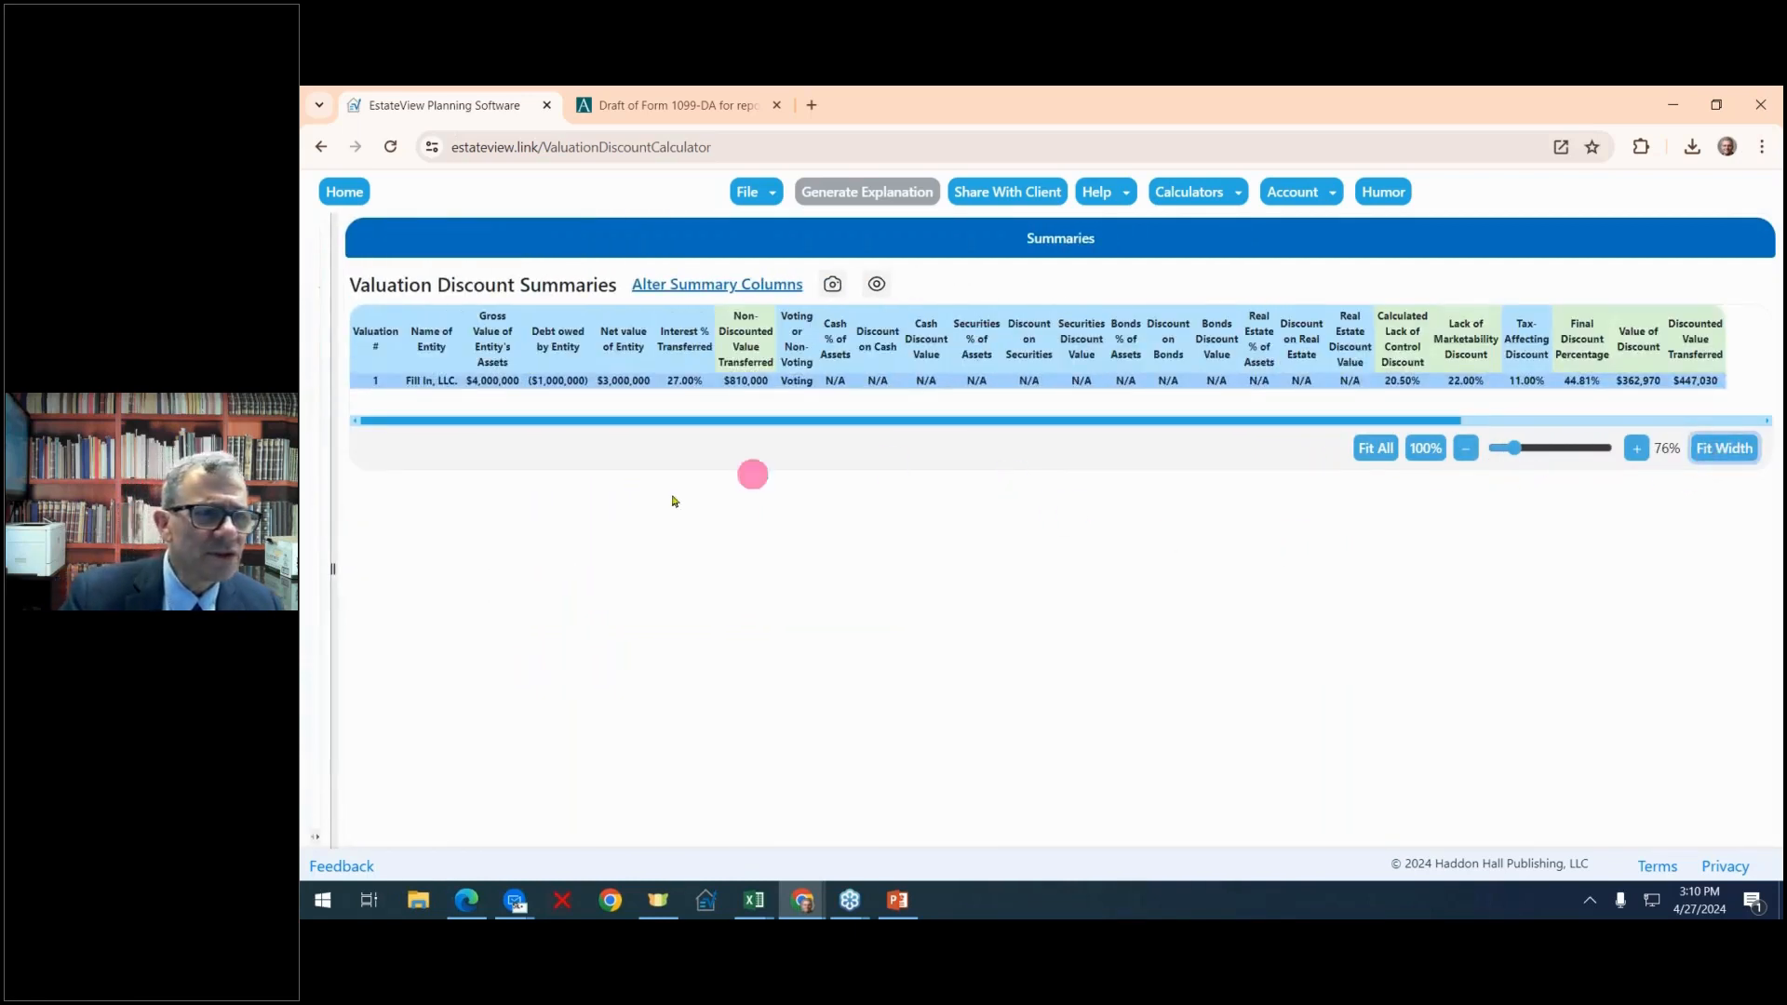
# Highlight the summary row's cells from the entity name through the non-discounted value transferred and the voting status
pyautogui.click(434, 382)
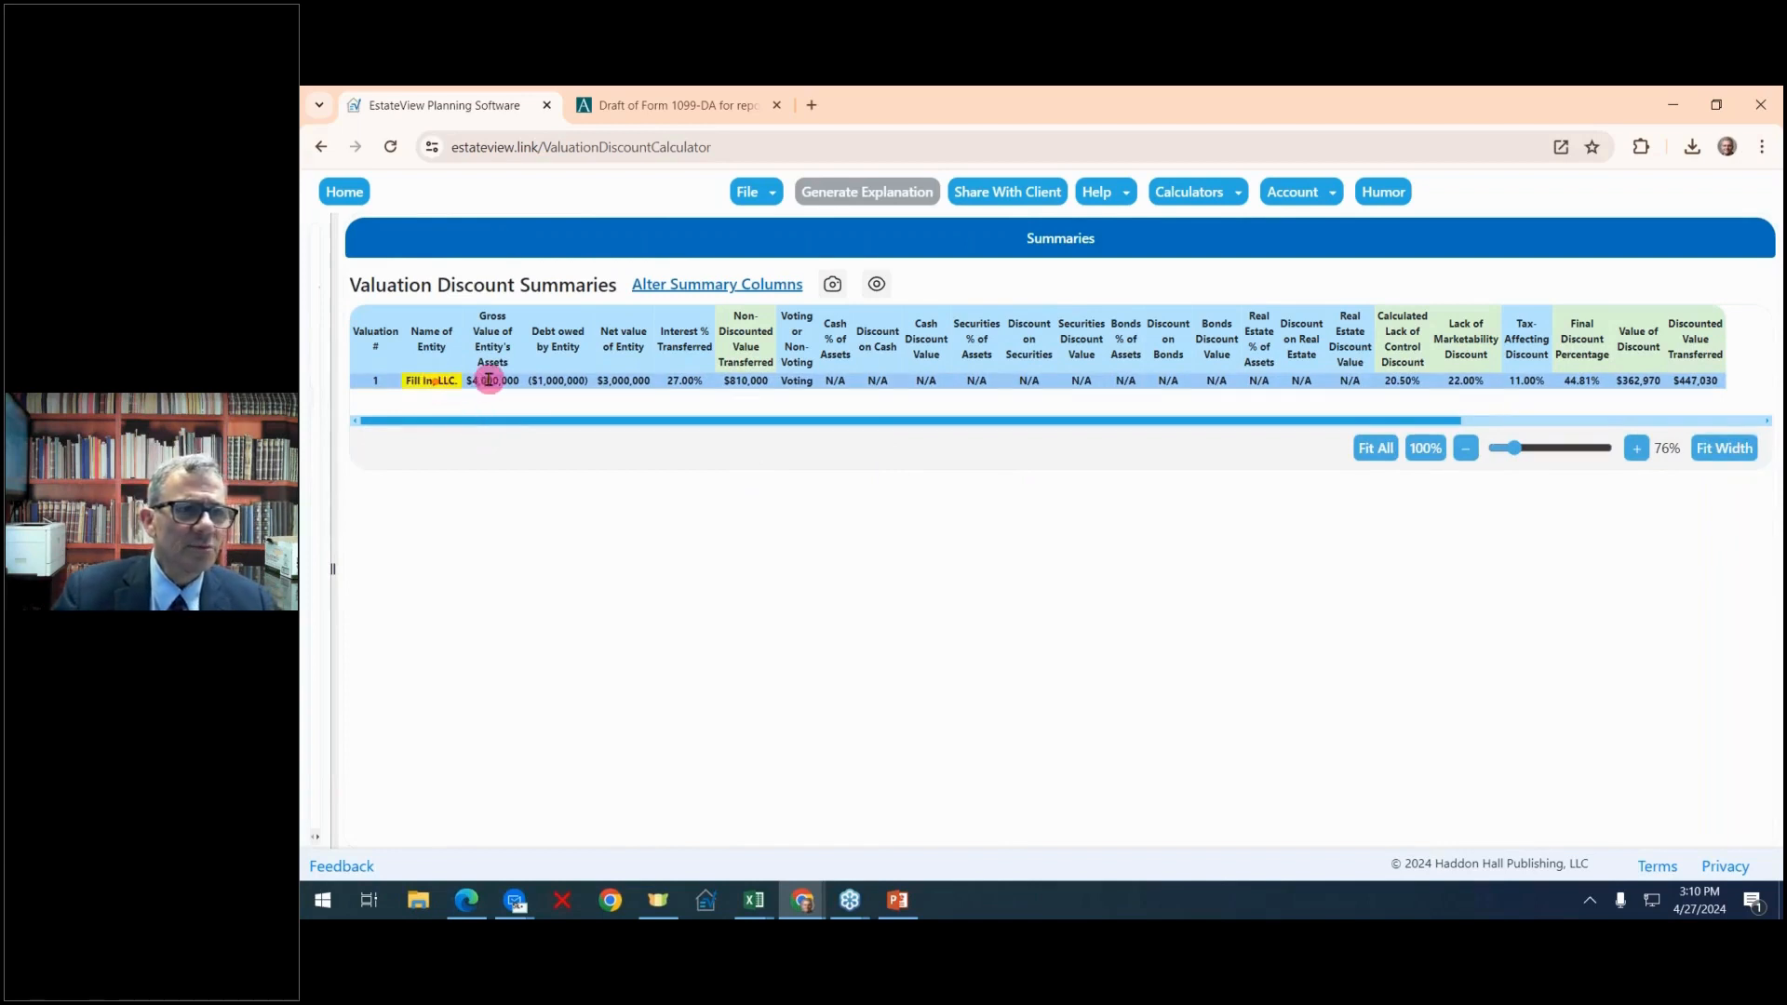
pyautogui.moveTo(489, 380); pyautogui.dragTo(545, 383)
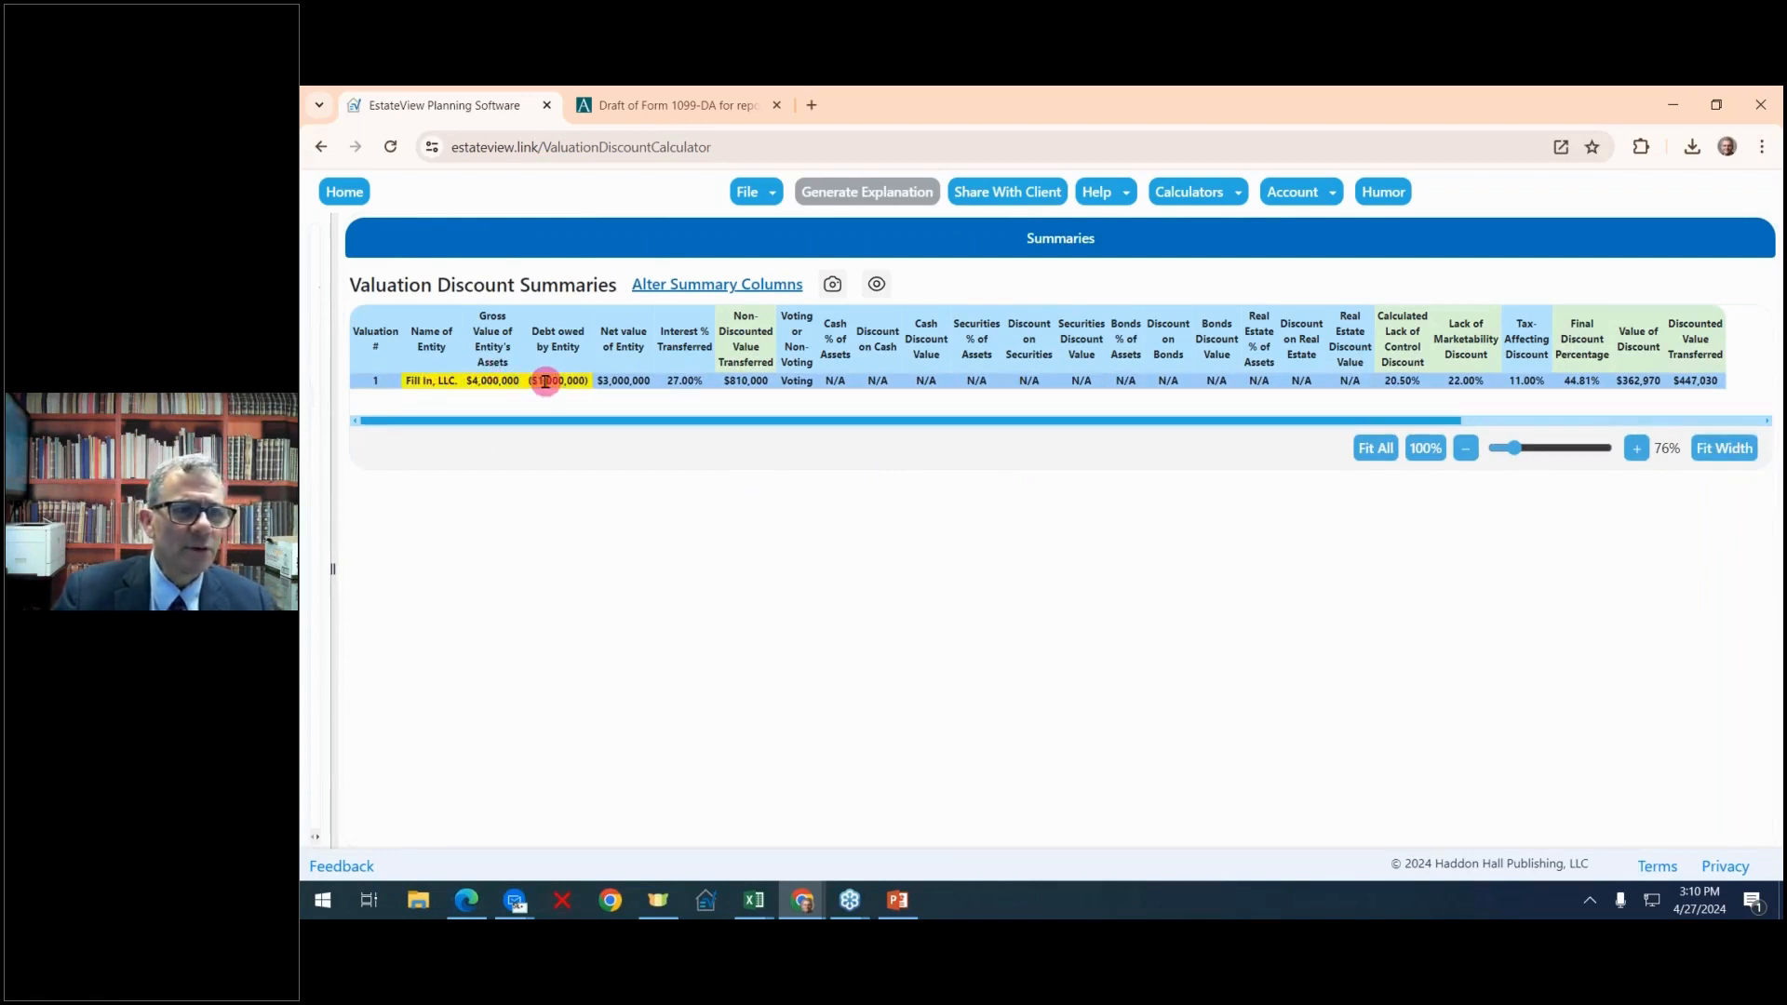
pyautogui.click(619, 383)
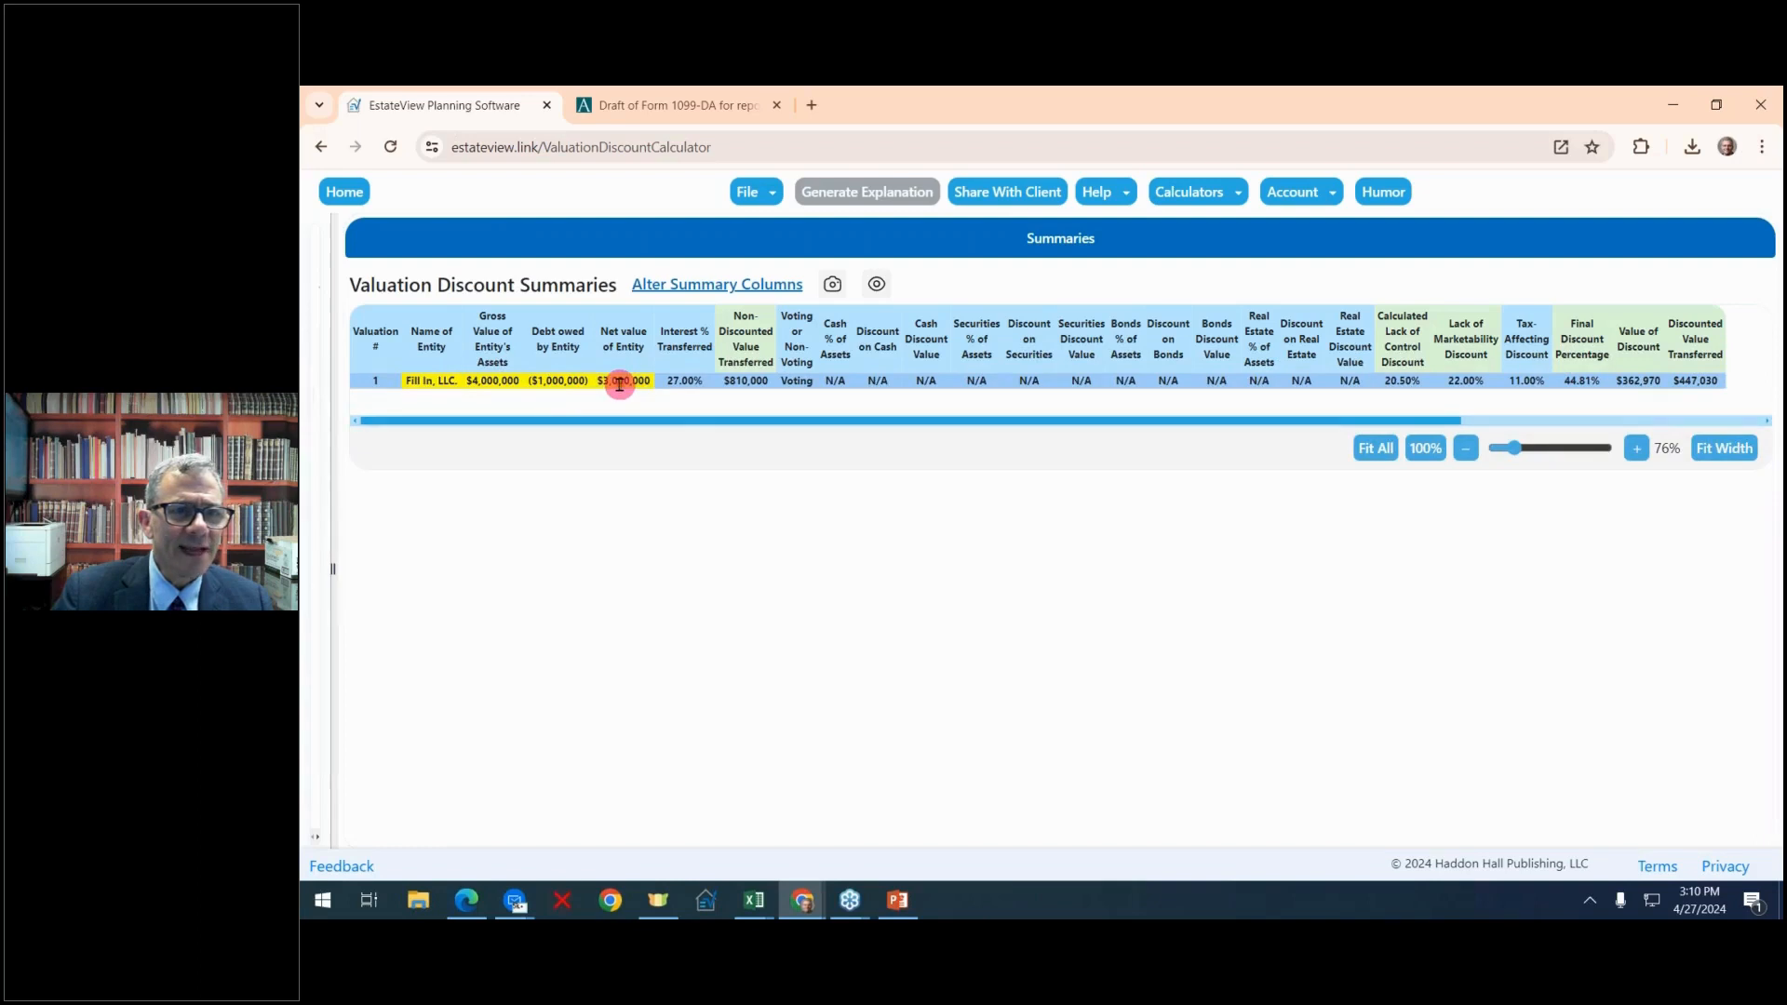
pyautogui.click(678, 383)
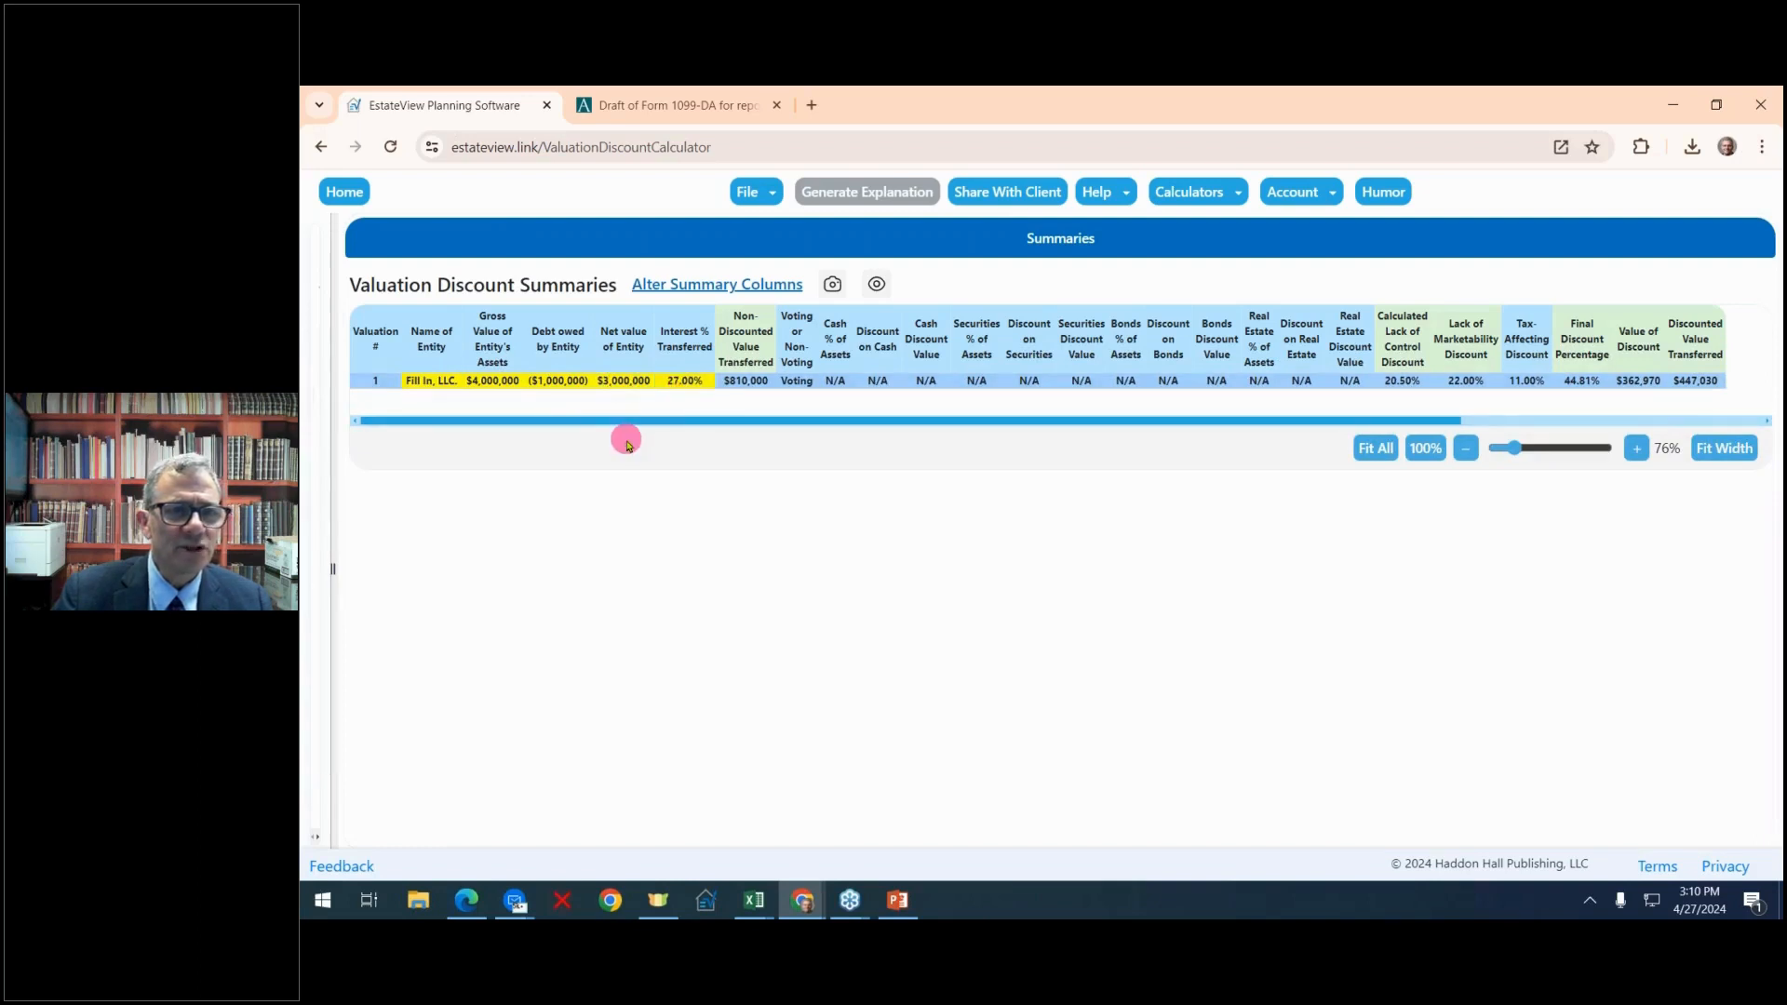
pyautogui.click(744, 382)
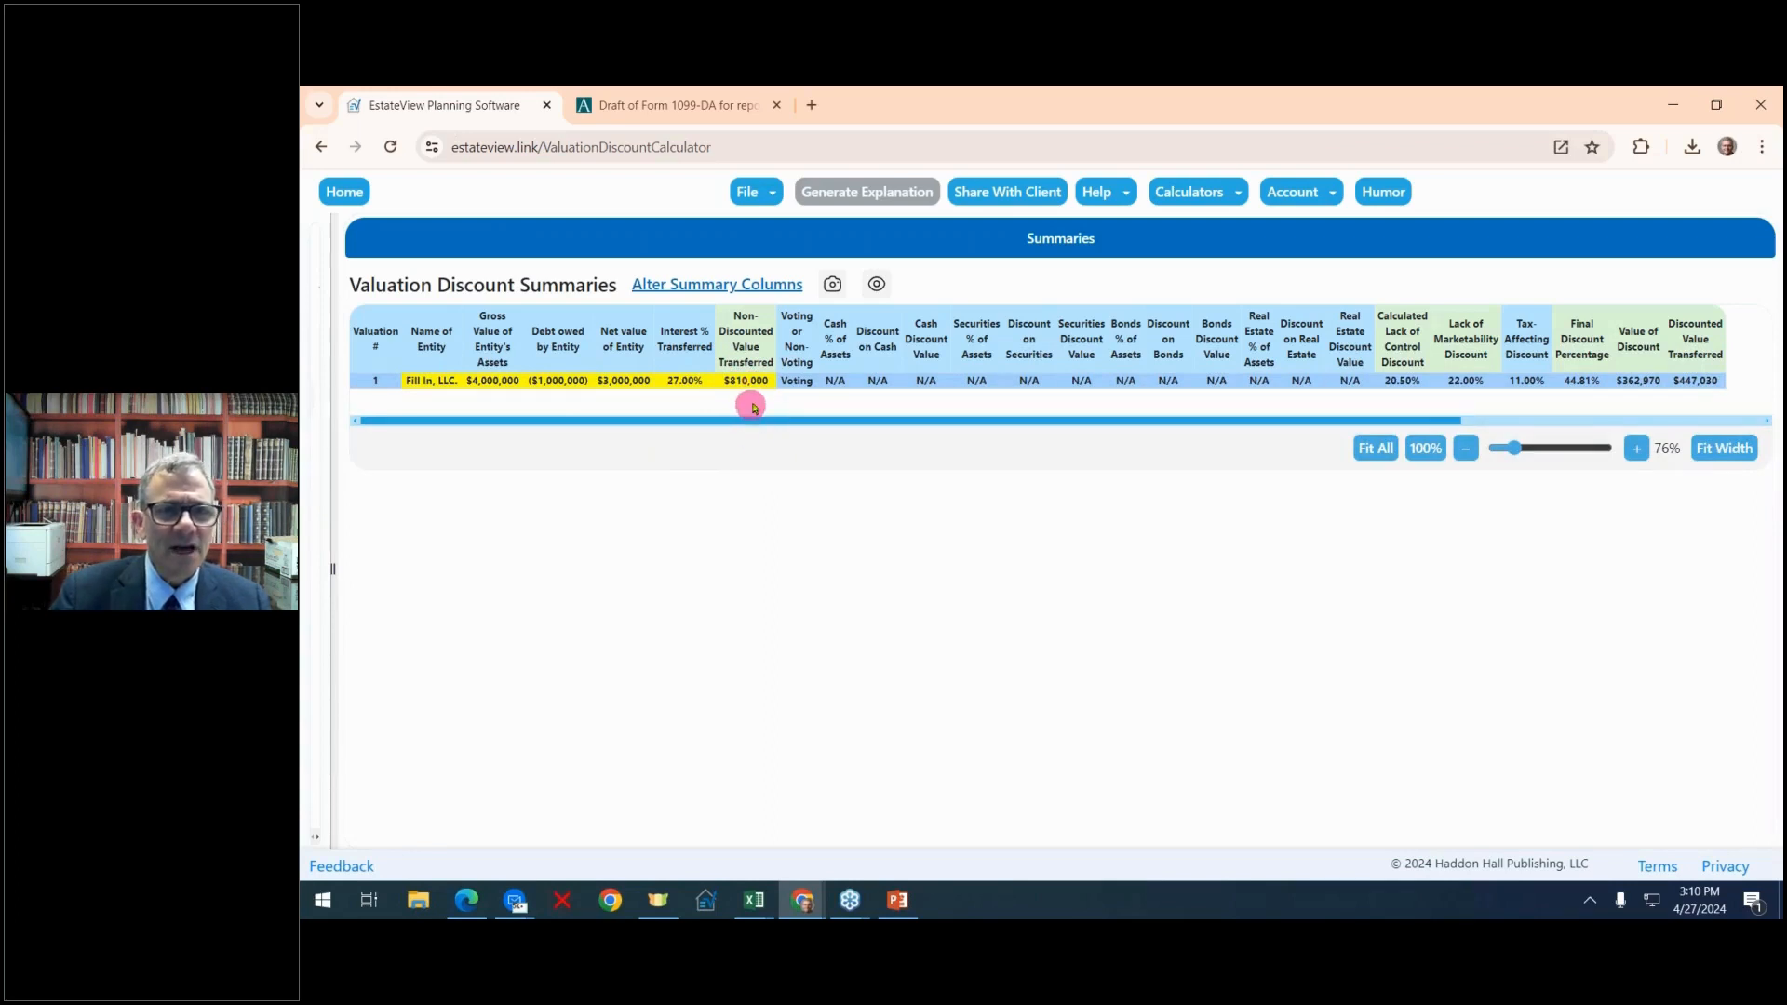
pyautogui.click(796, 381)
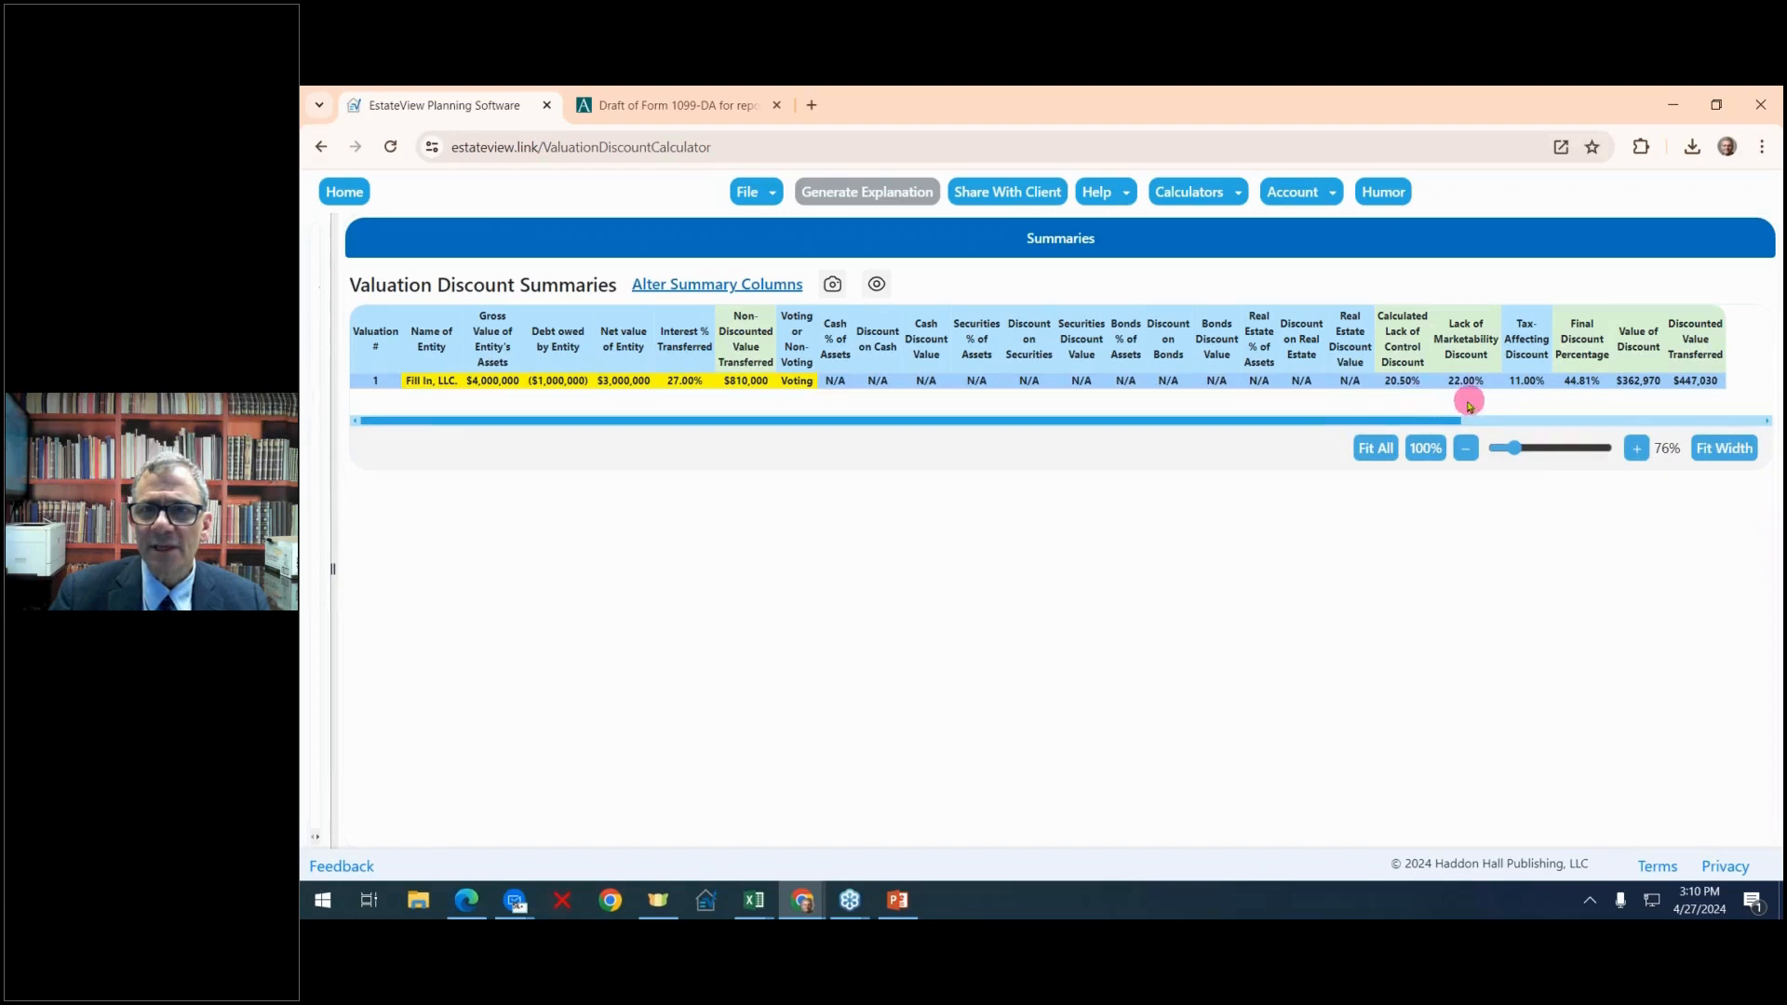
# Highlight the lack of control, lack of marketability and tax-affecting discount cells in the summary row
pyautogui.click(1410, 383)
pyautogui.click(1465, 384)
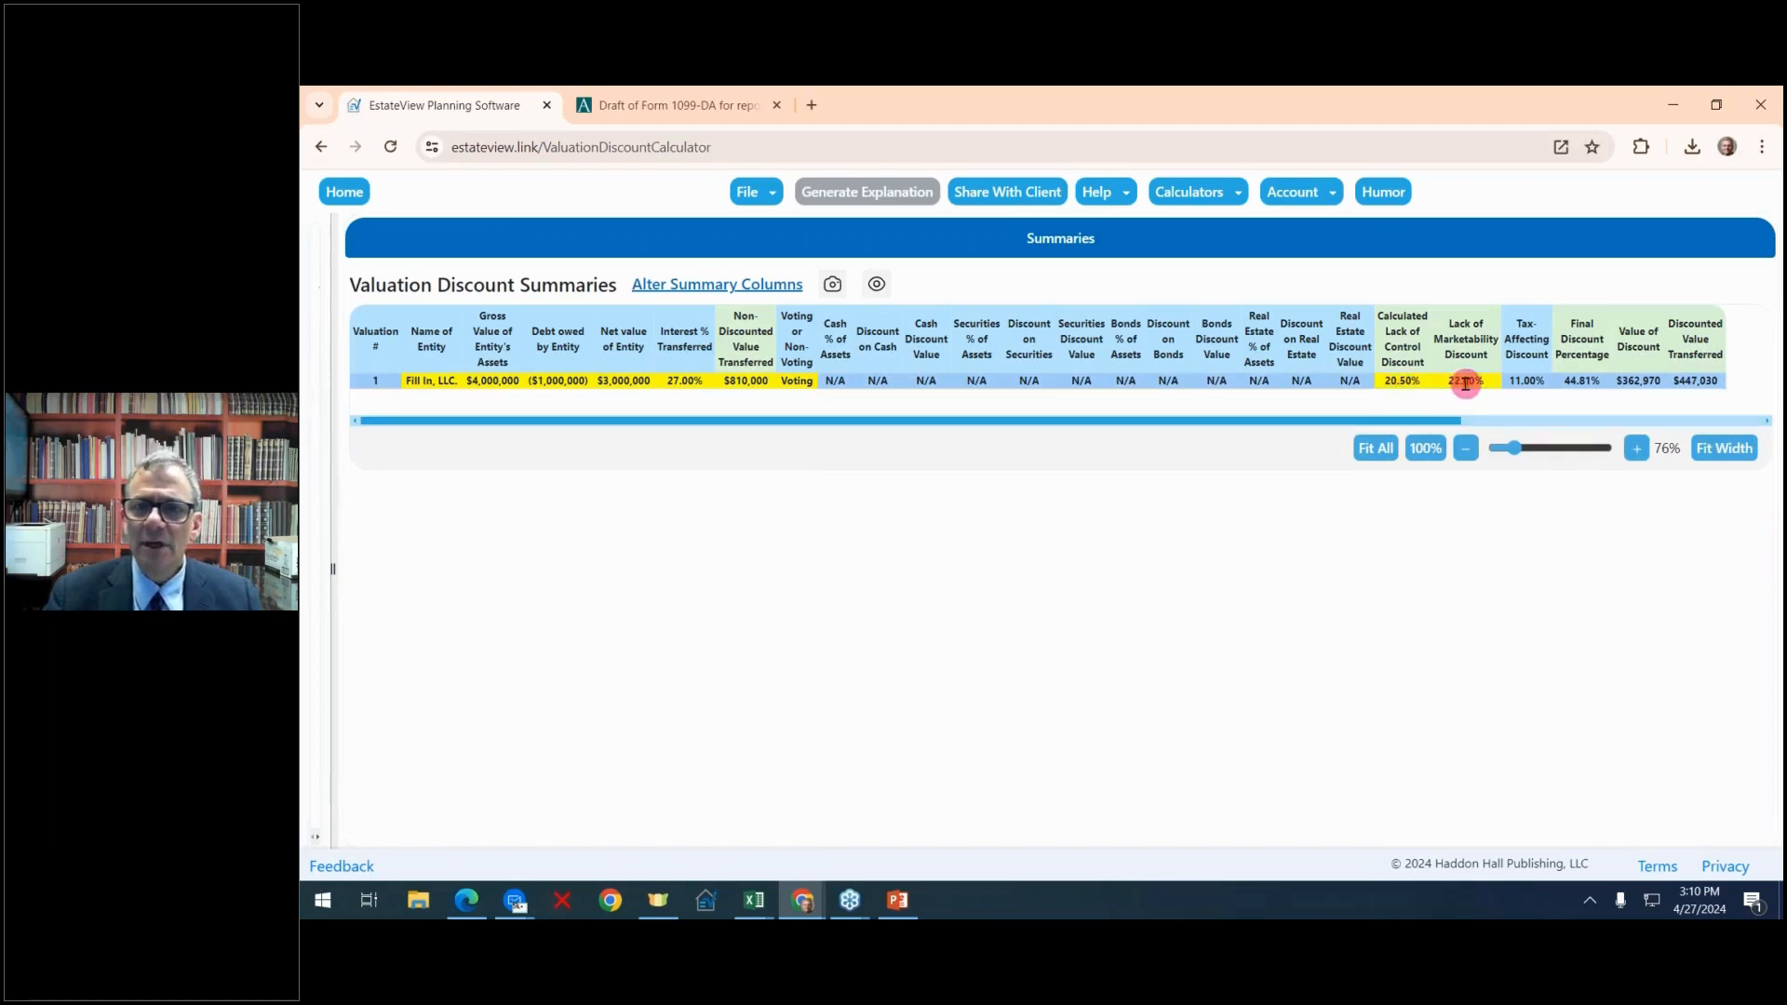
pyautogui.click(1528, 383)
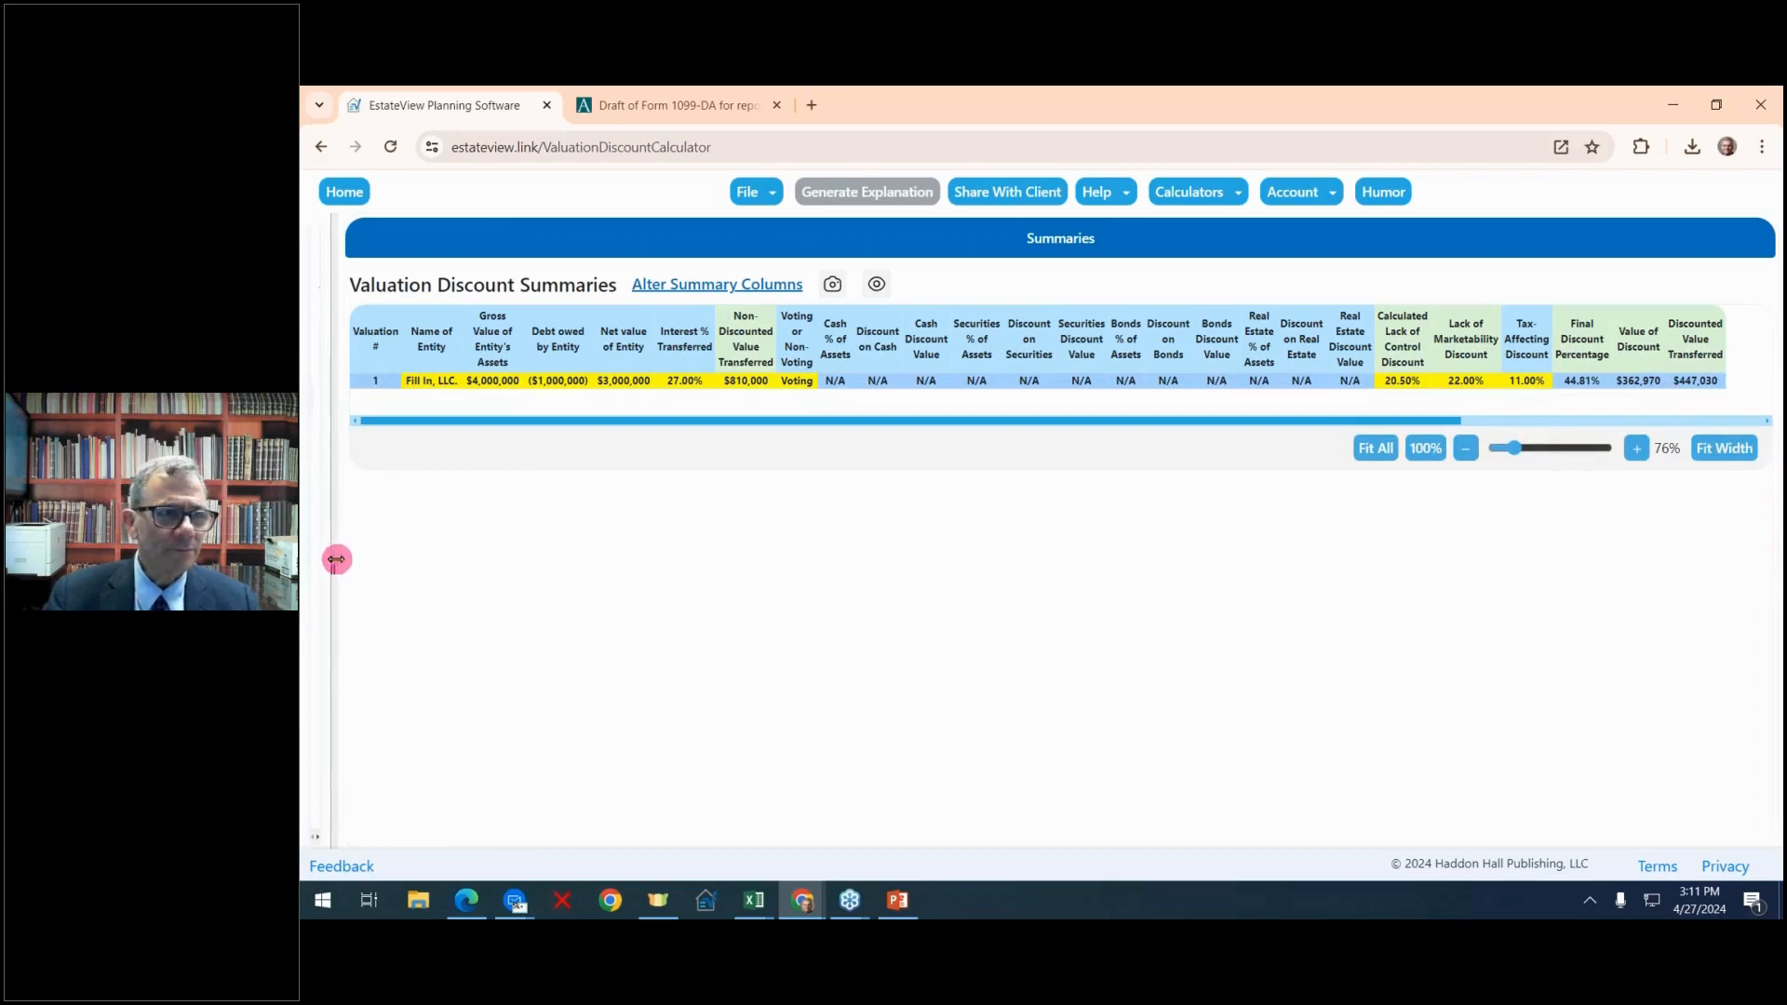
# Duplicate Valuation Discount 1 and widen the input area to show the copy's fields in full
pyautogui.moveTo(335, 555); pyautogui.dragTo(517, 553)
pyautogui.click(427, 402)
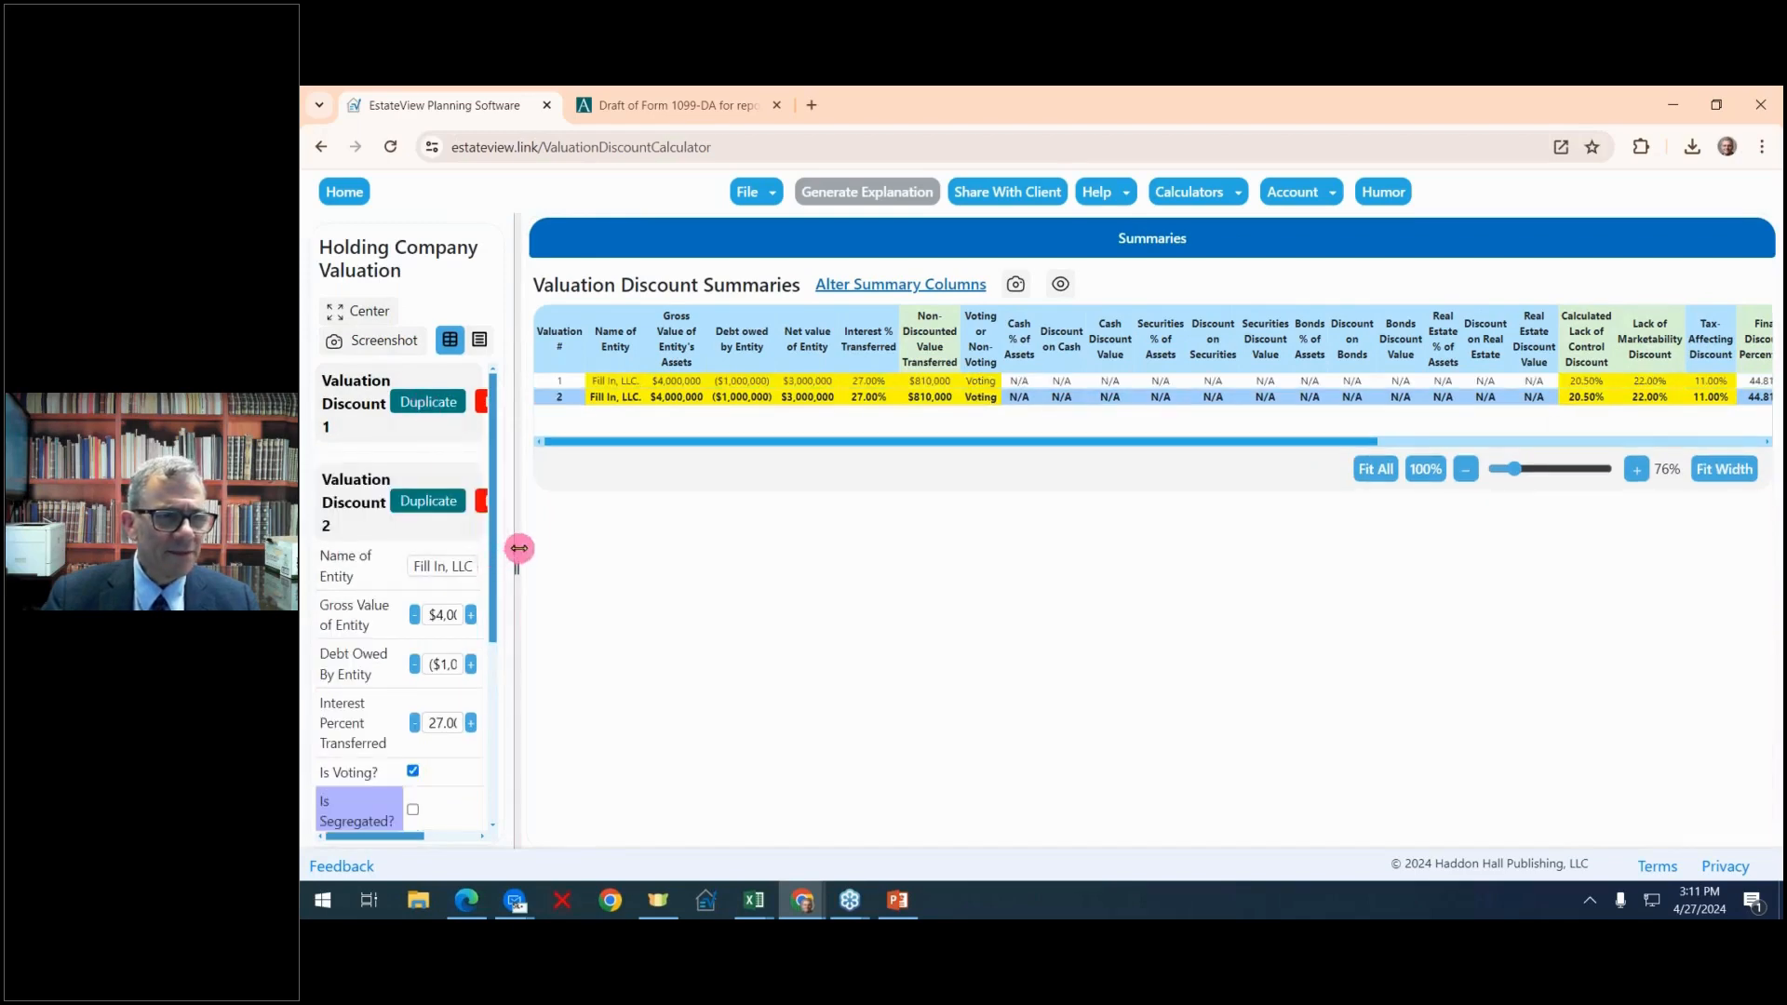
pyautogui.moveTo(518, 549); pyautogui.dragTo(665, 526)
pyautogui.scroll(-1, 628, 530)
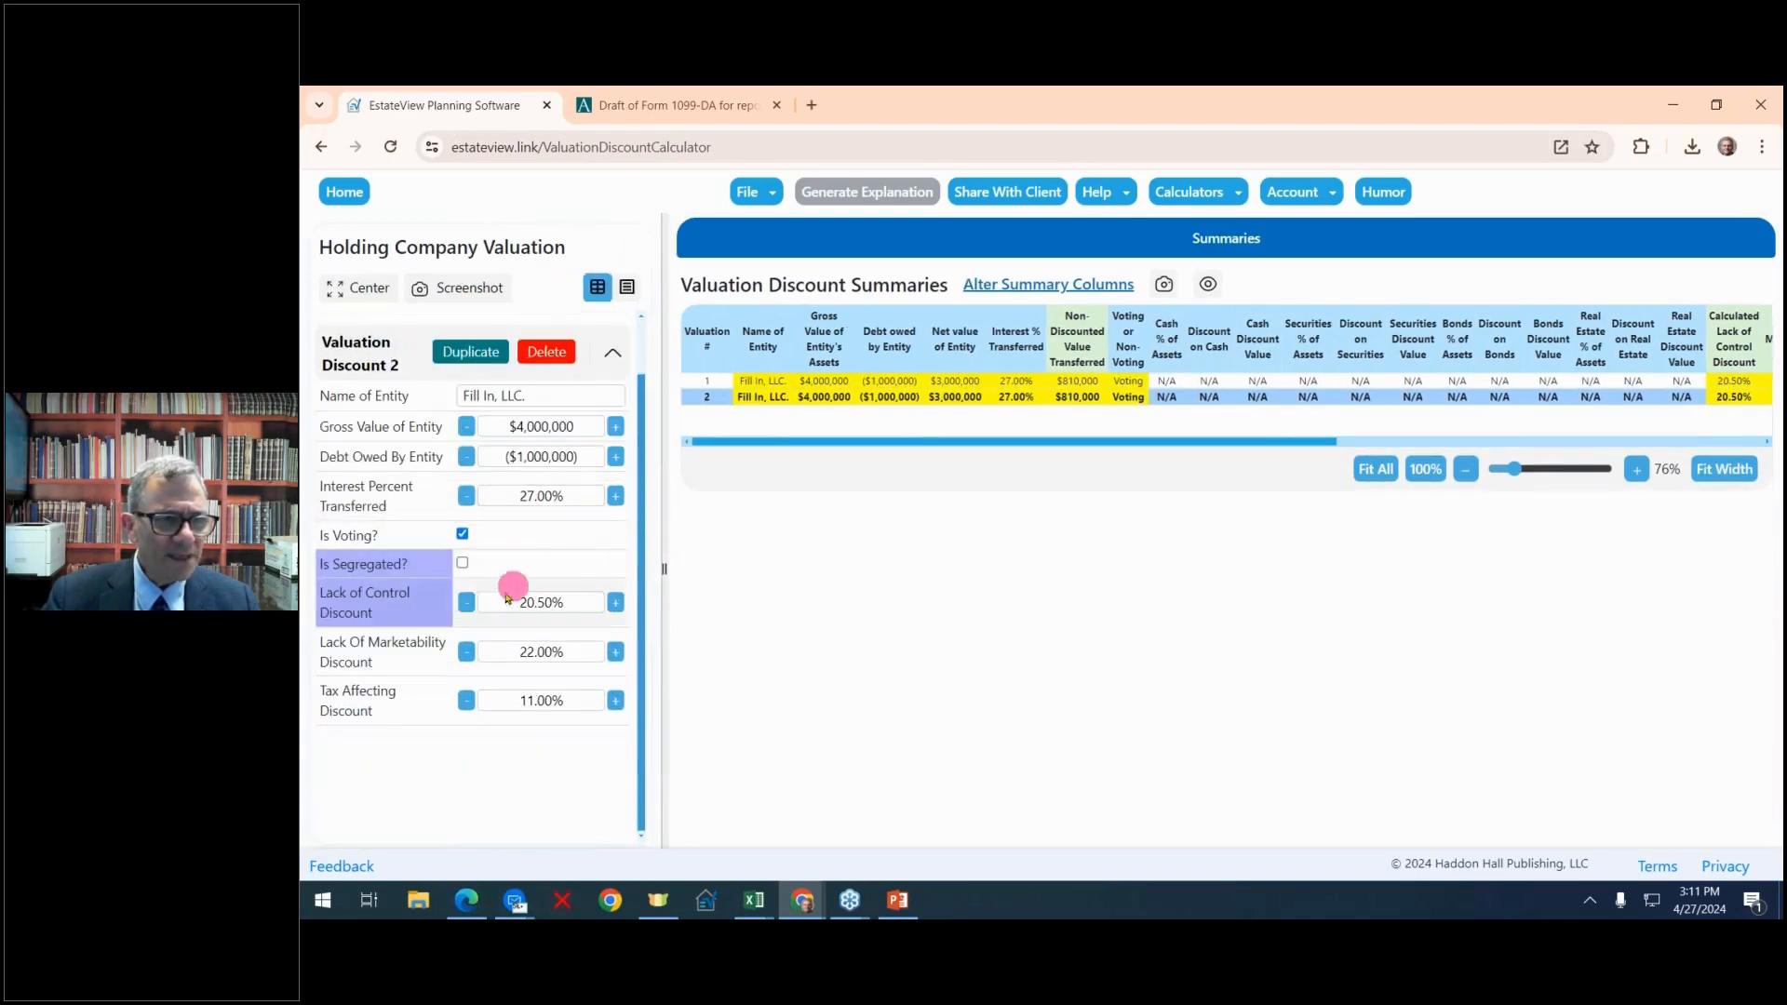
# In Valuation Discount 2, set the lack of control discount to 14.50% and the lack of marketability discount to 15.00%
pyautogui.click(466, 603)
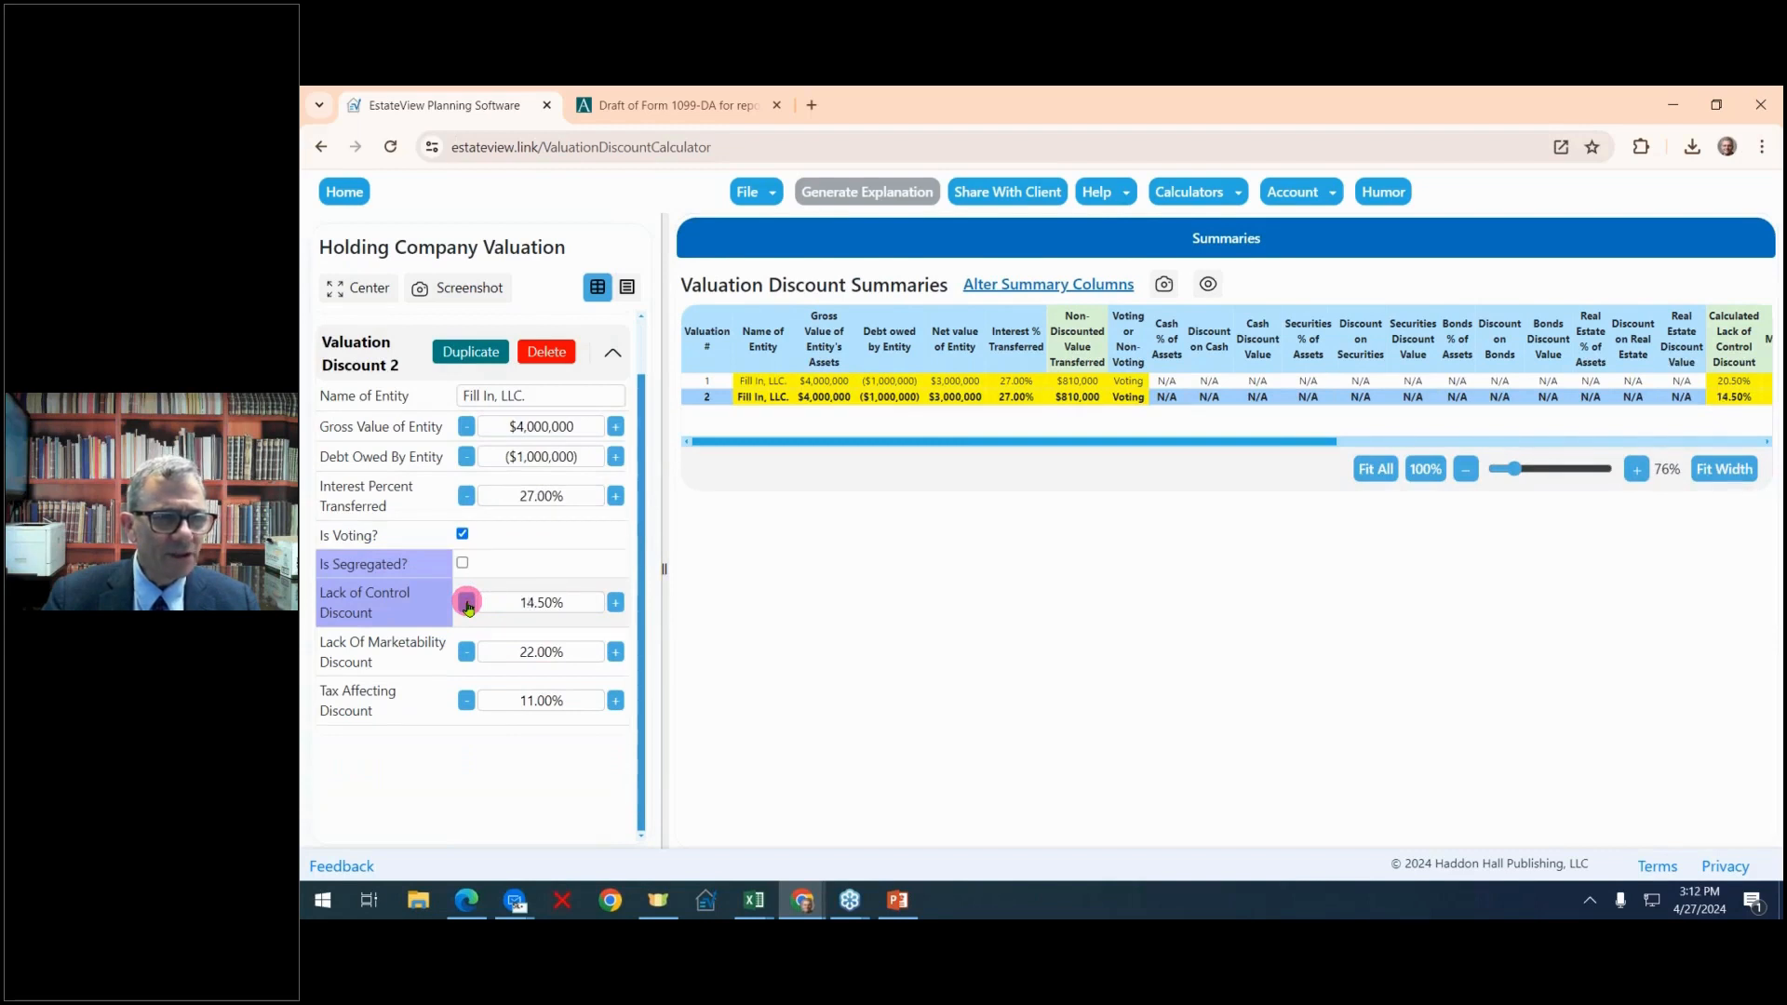
pyautogui.click(465, 653)
pyautogui.click(466, 653)
pyautogui.click(465, 652)
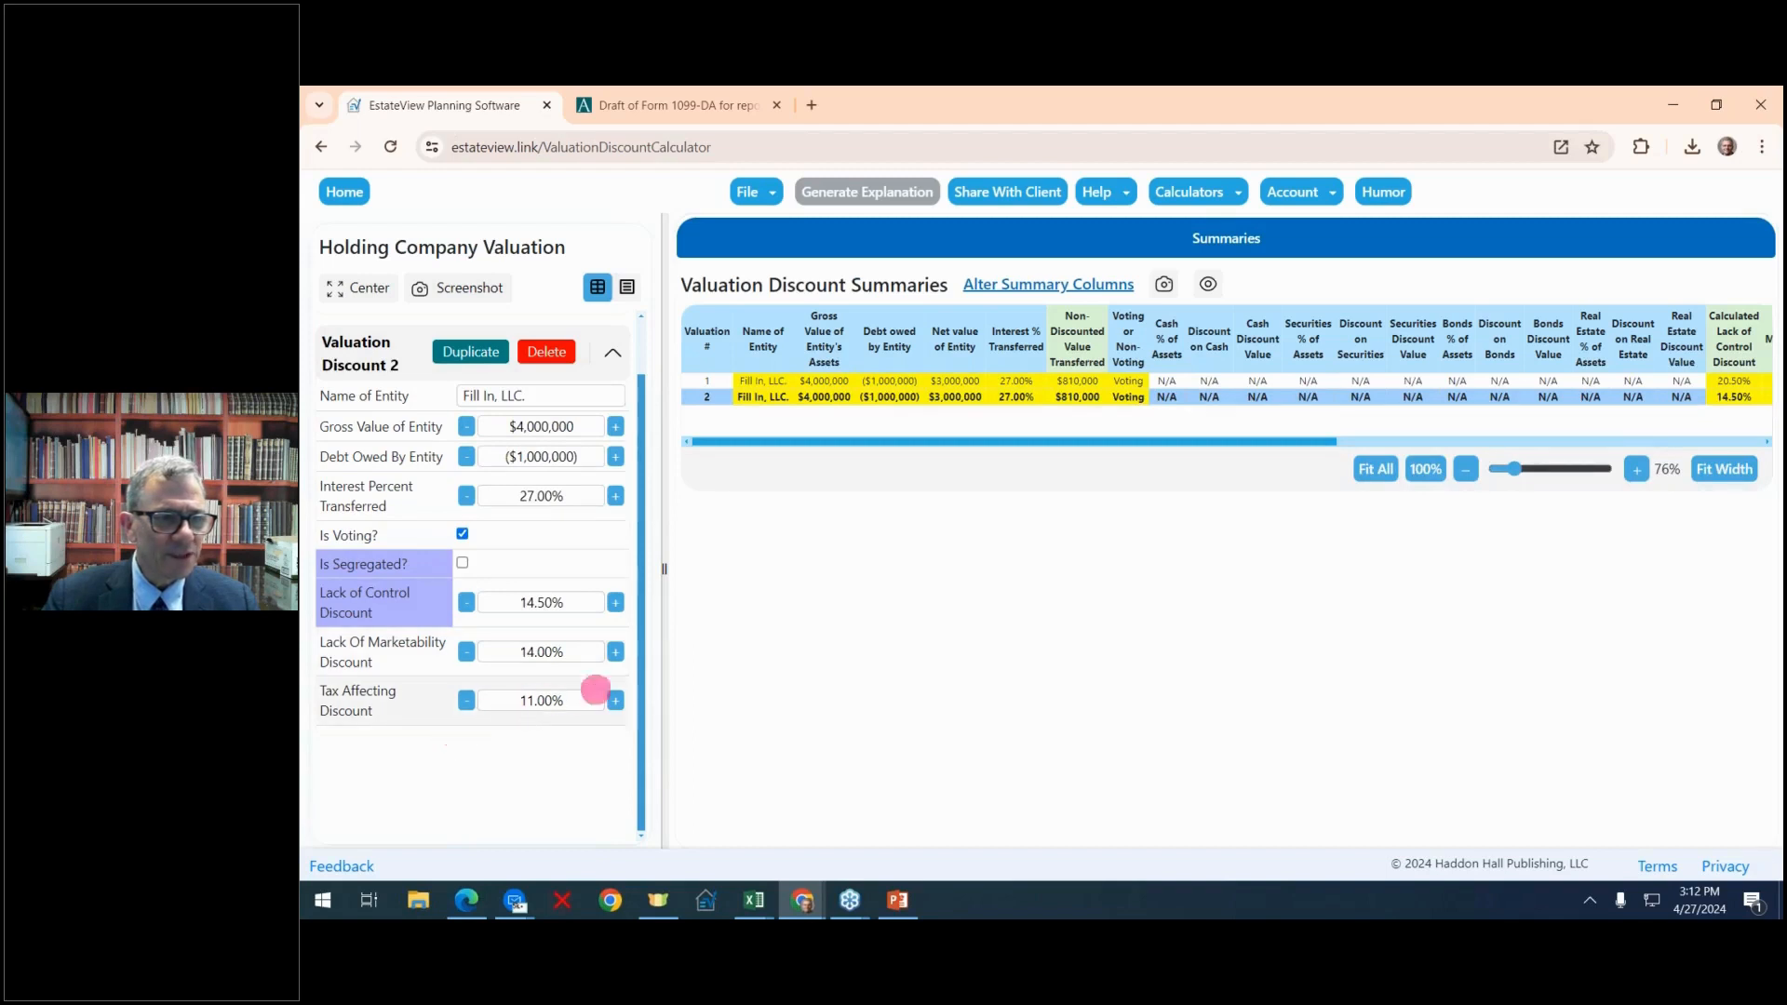
pyautogui.click(616, 653)
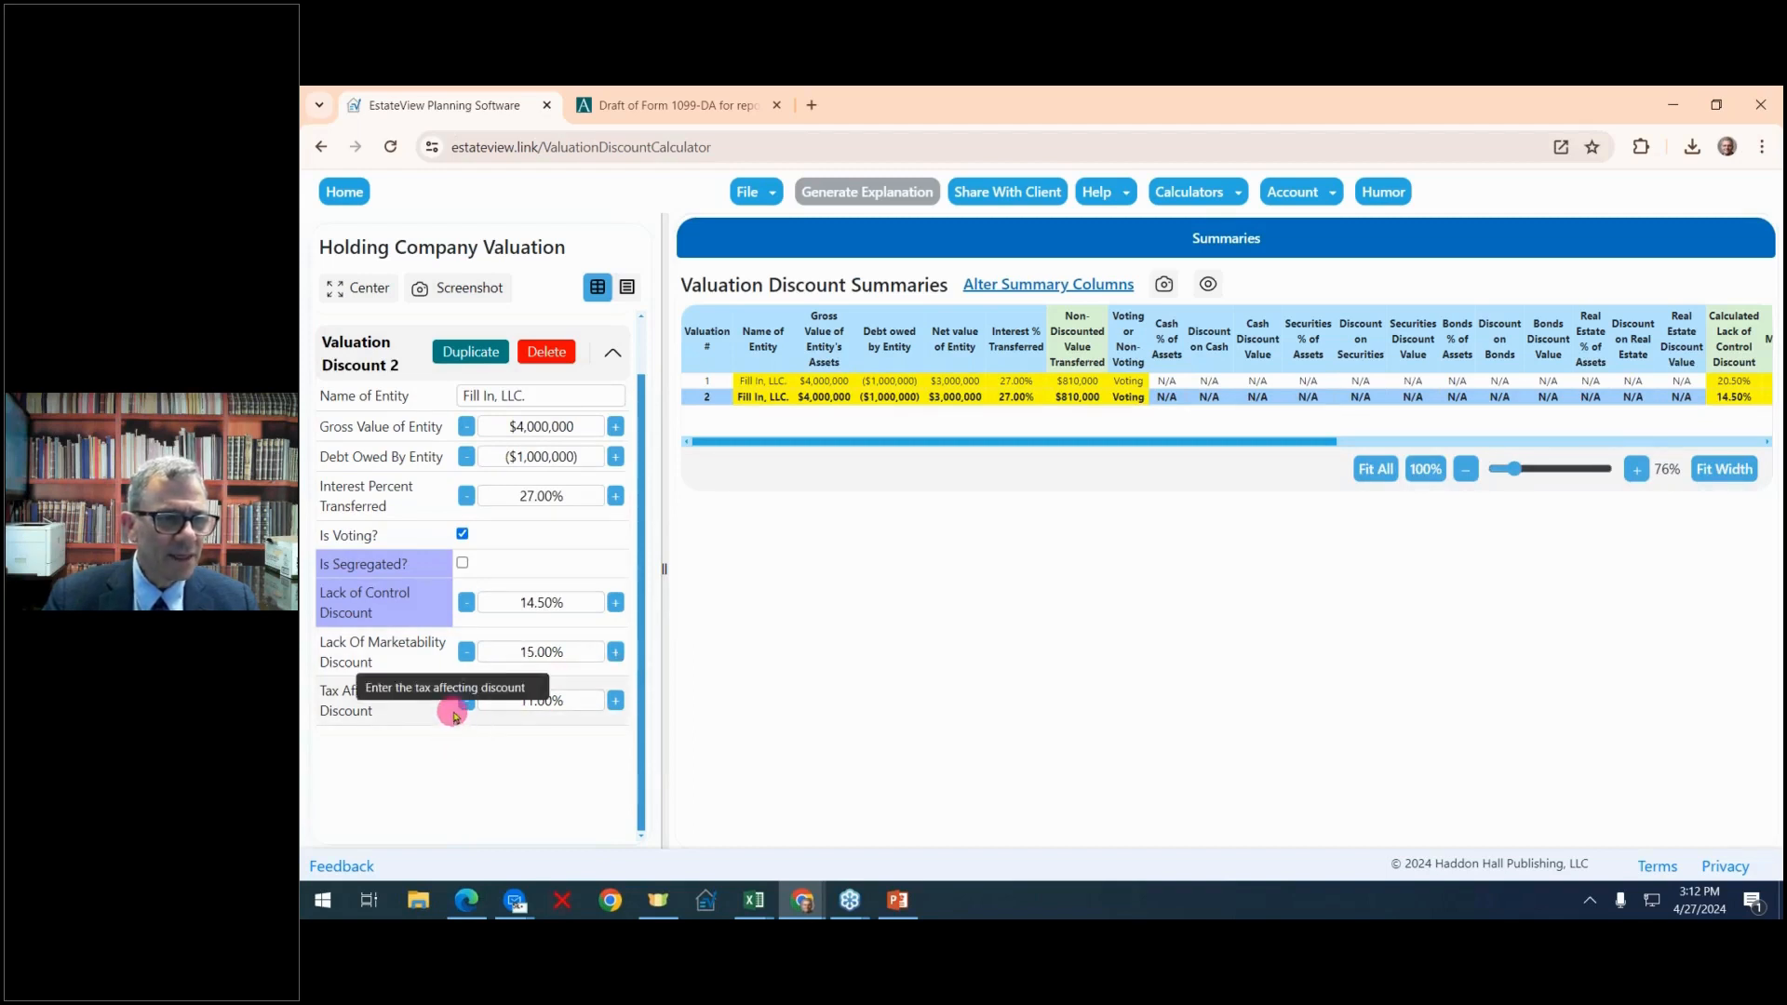
# Set the tax-affecting discount in Valuation Discount 2 to 3.00% and widen the summary area to show all columns
pyautogui.click(465, 702)
pyautogui.click(465, 702)
pyautogui.click(465, 701)
pyautogui.click(465, 701)
pyautogui.click(465, 702)
pyautogui.click(466, 702)
pyautogui.click(465, 702)
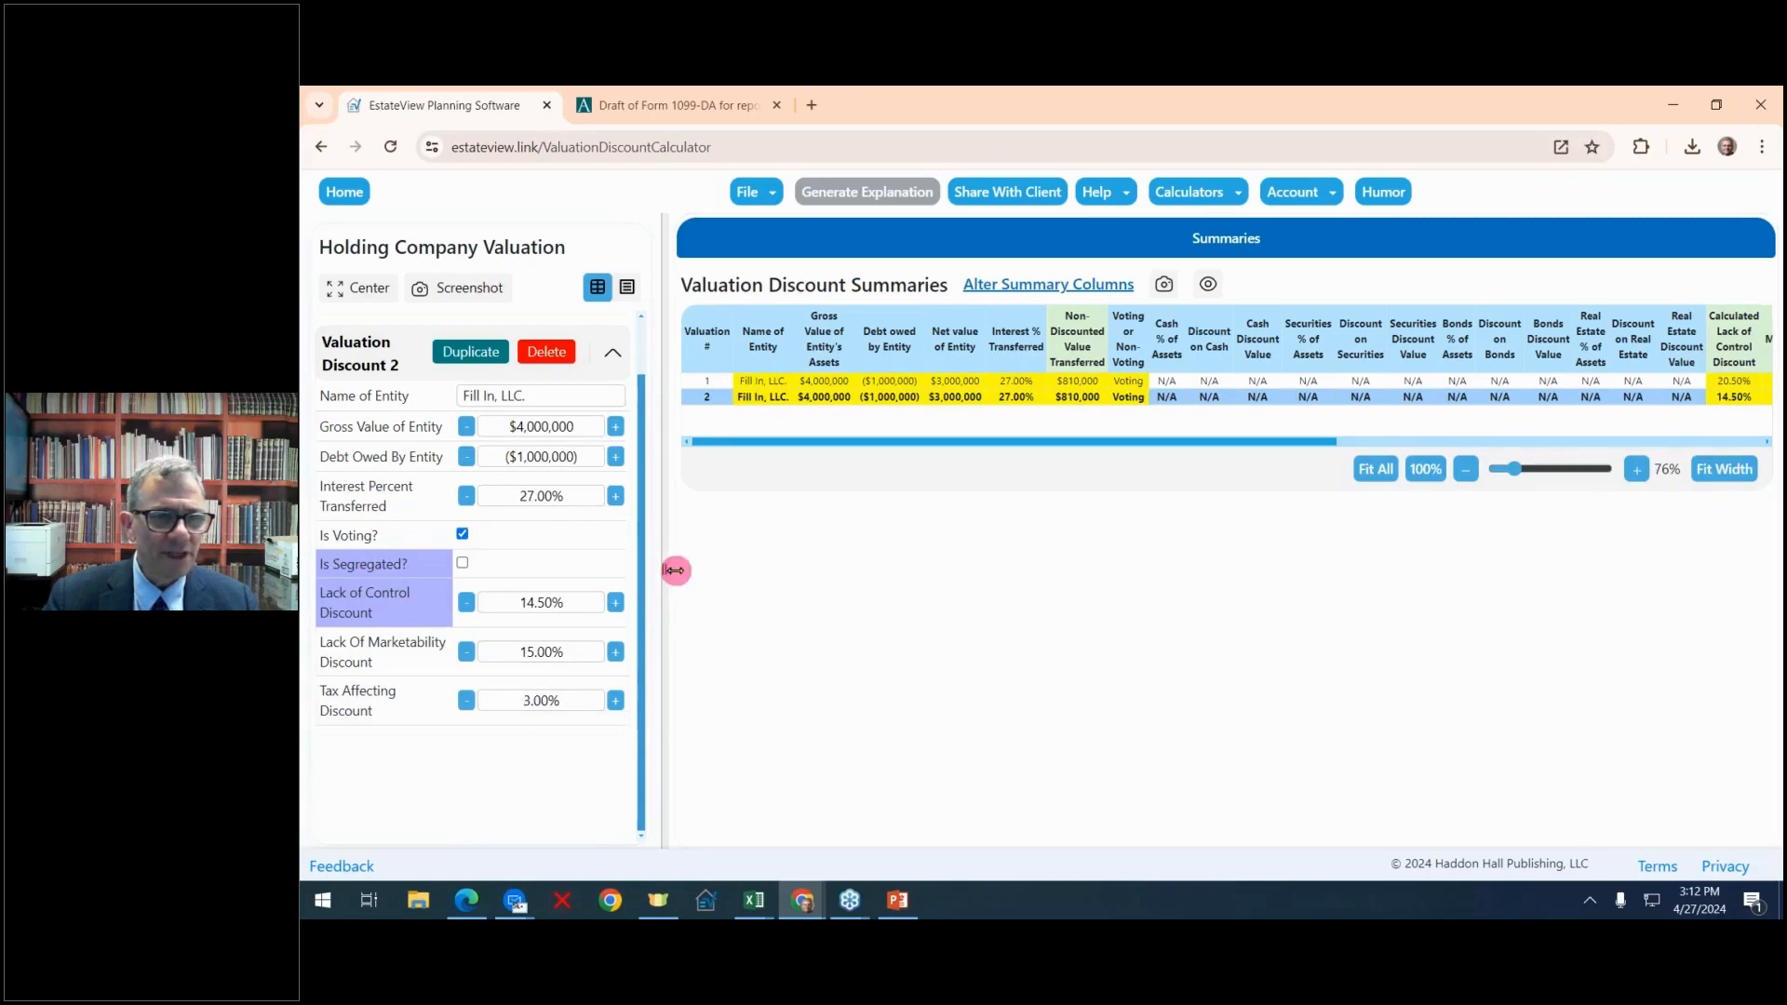
pyautogui.moveTo(672, 568); pyautogui.dragTo(307, 531)
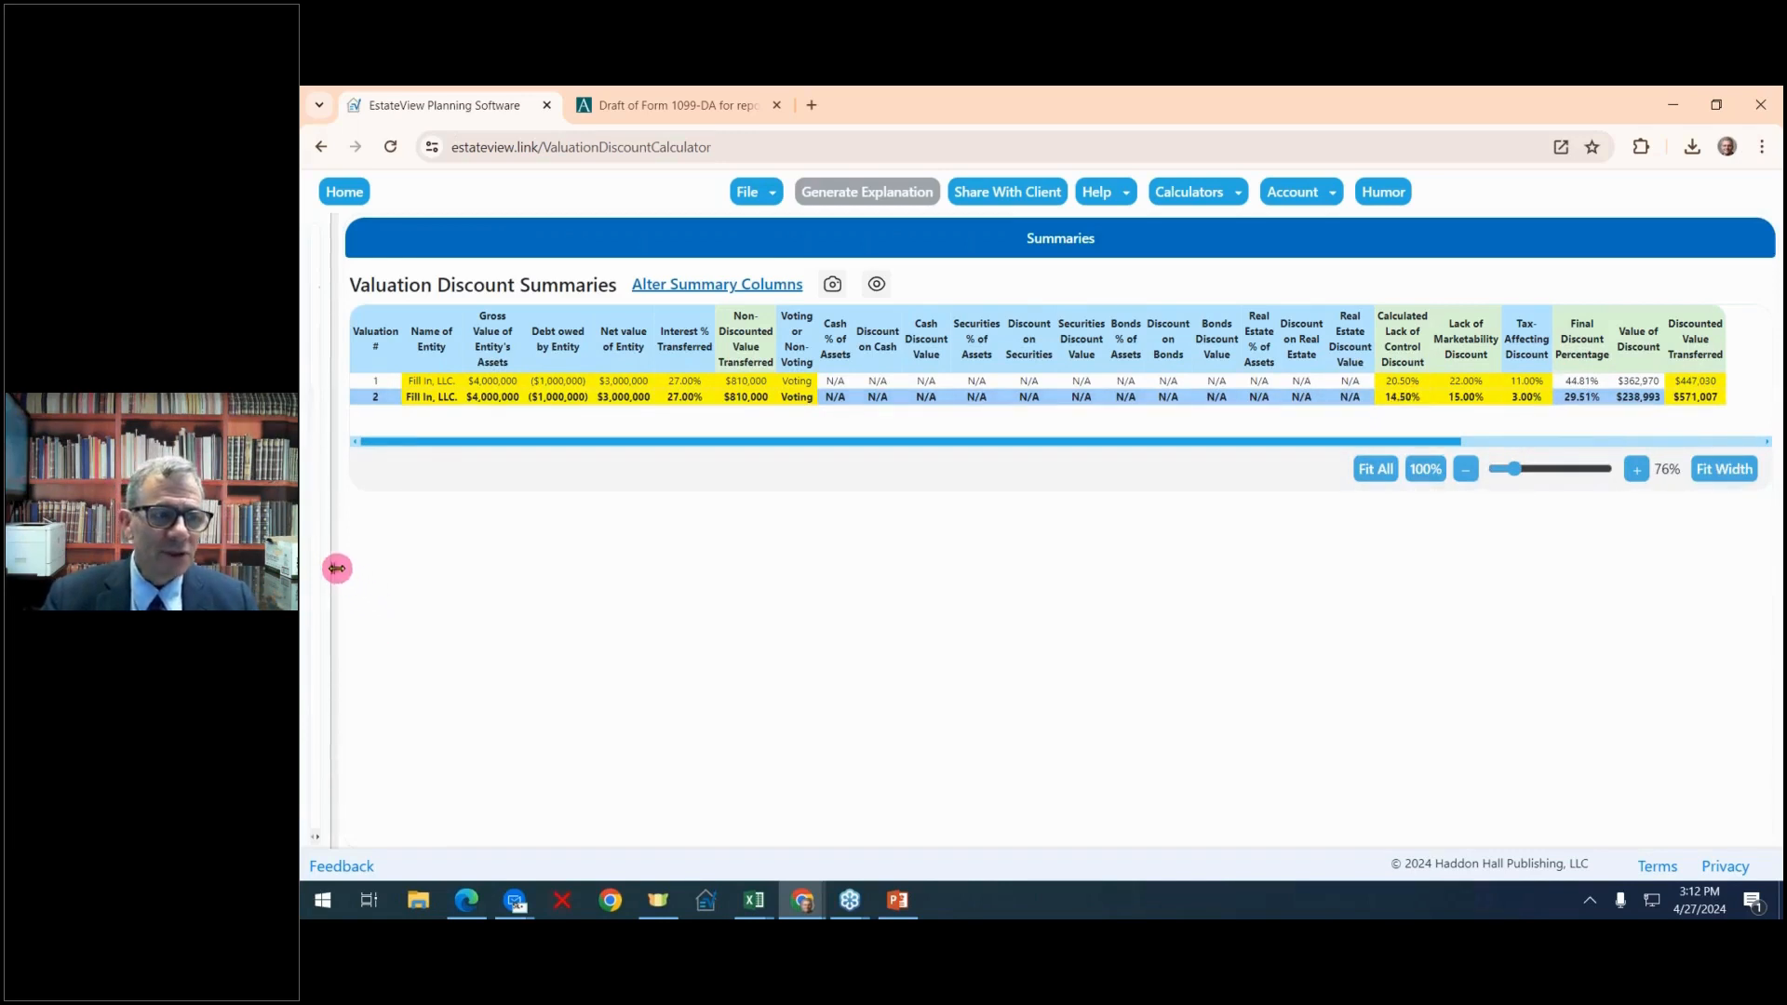
# Bring the input area back into view, duplicate Valuation Discount 2 and mark the new copy as segregated
pyautogui.moveTo(337, 568); pyautogui.dragTo(660, 553)
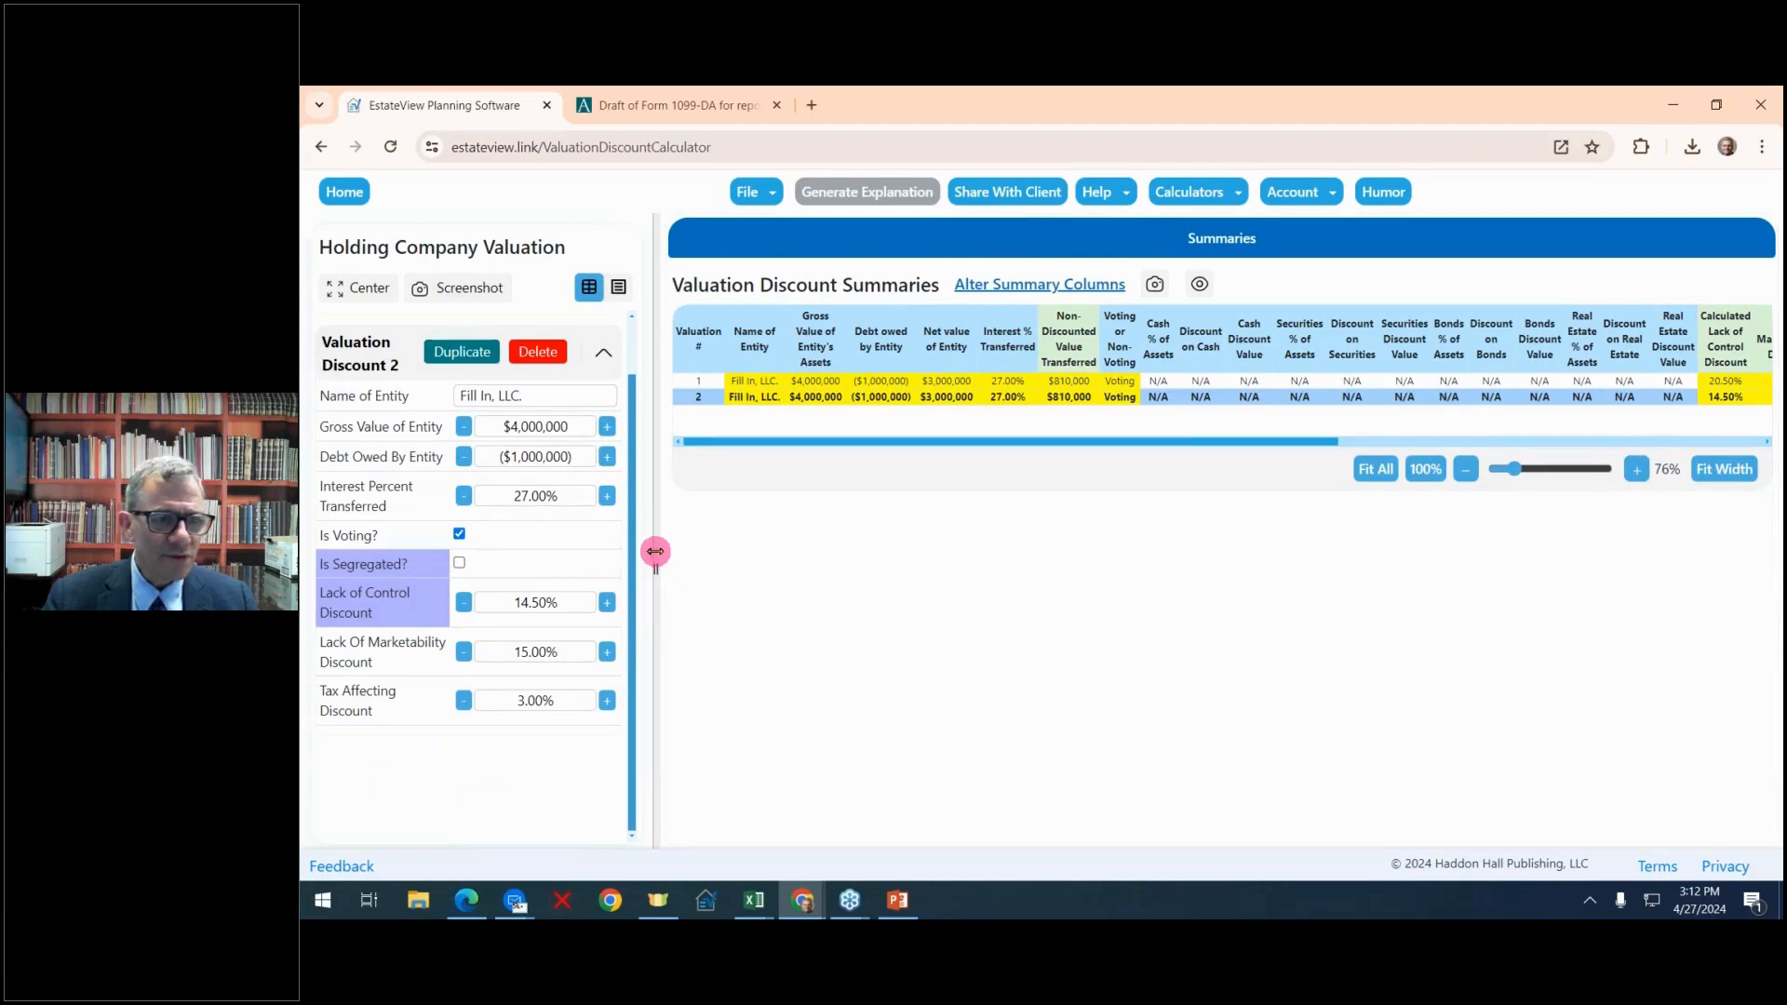
pyautogui.moveTo(655, 552); pyautogui.dragTo(584, 564)
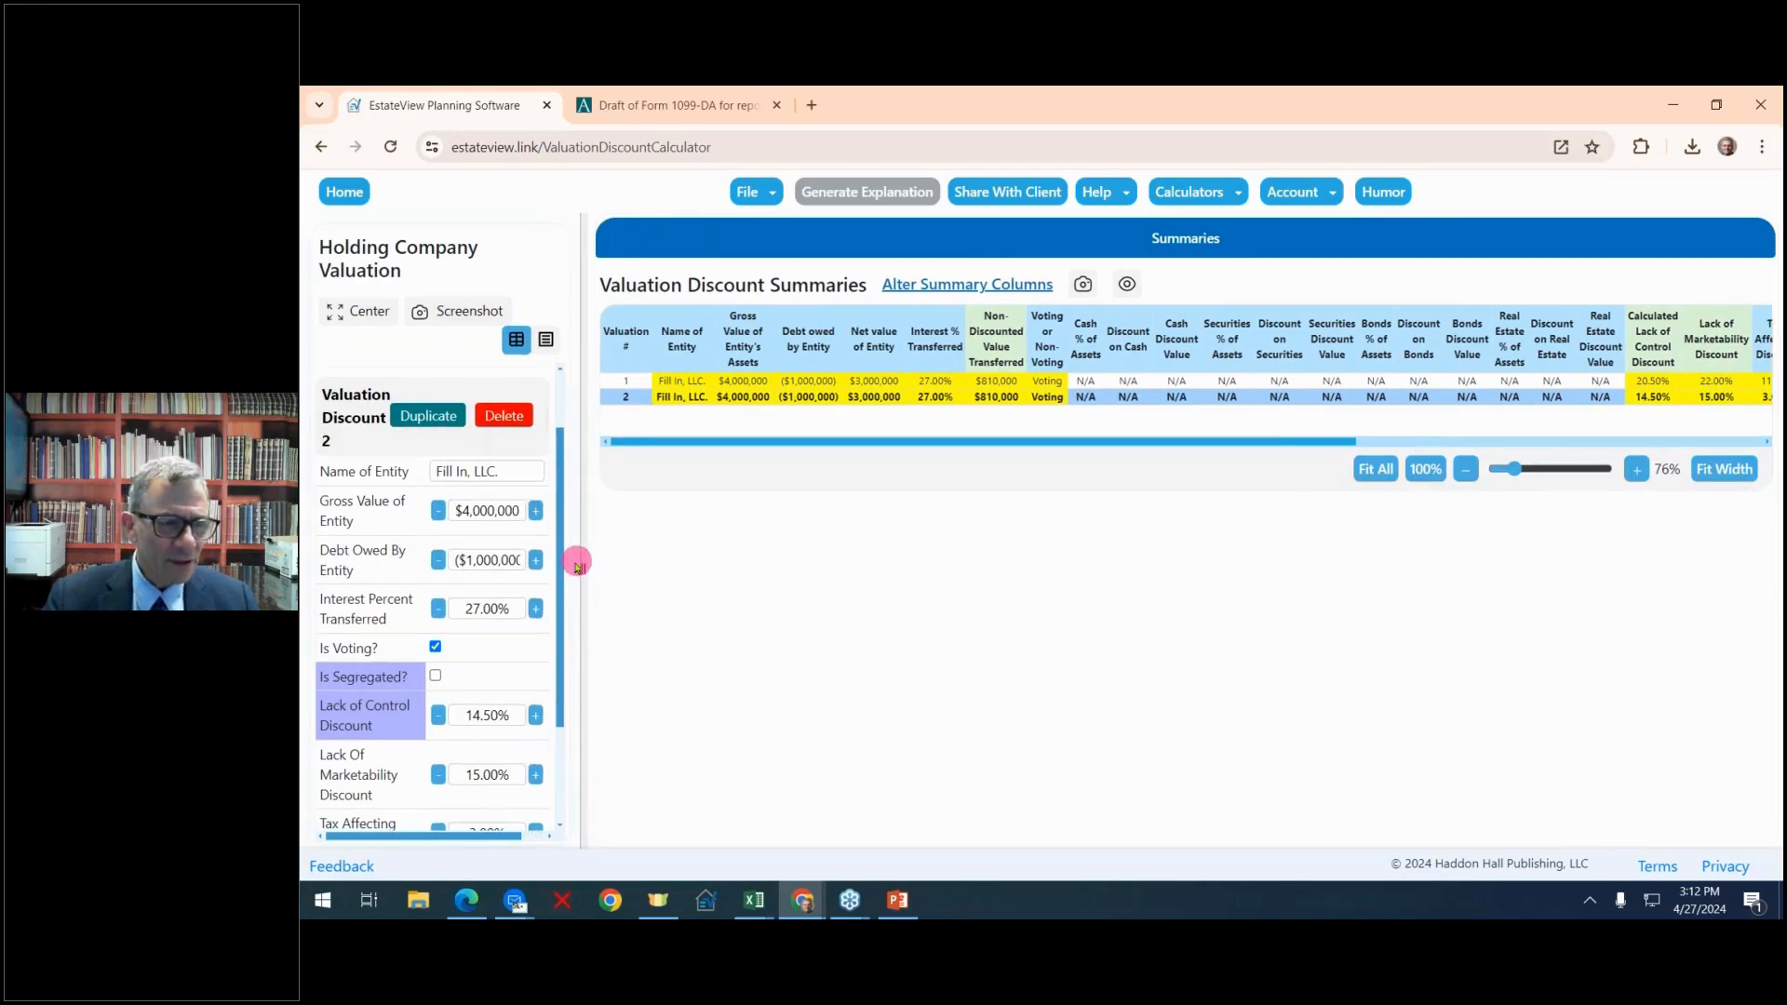
pyautogui.scroll(-2, 521, 585)
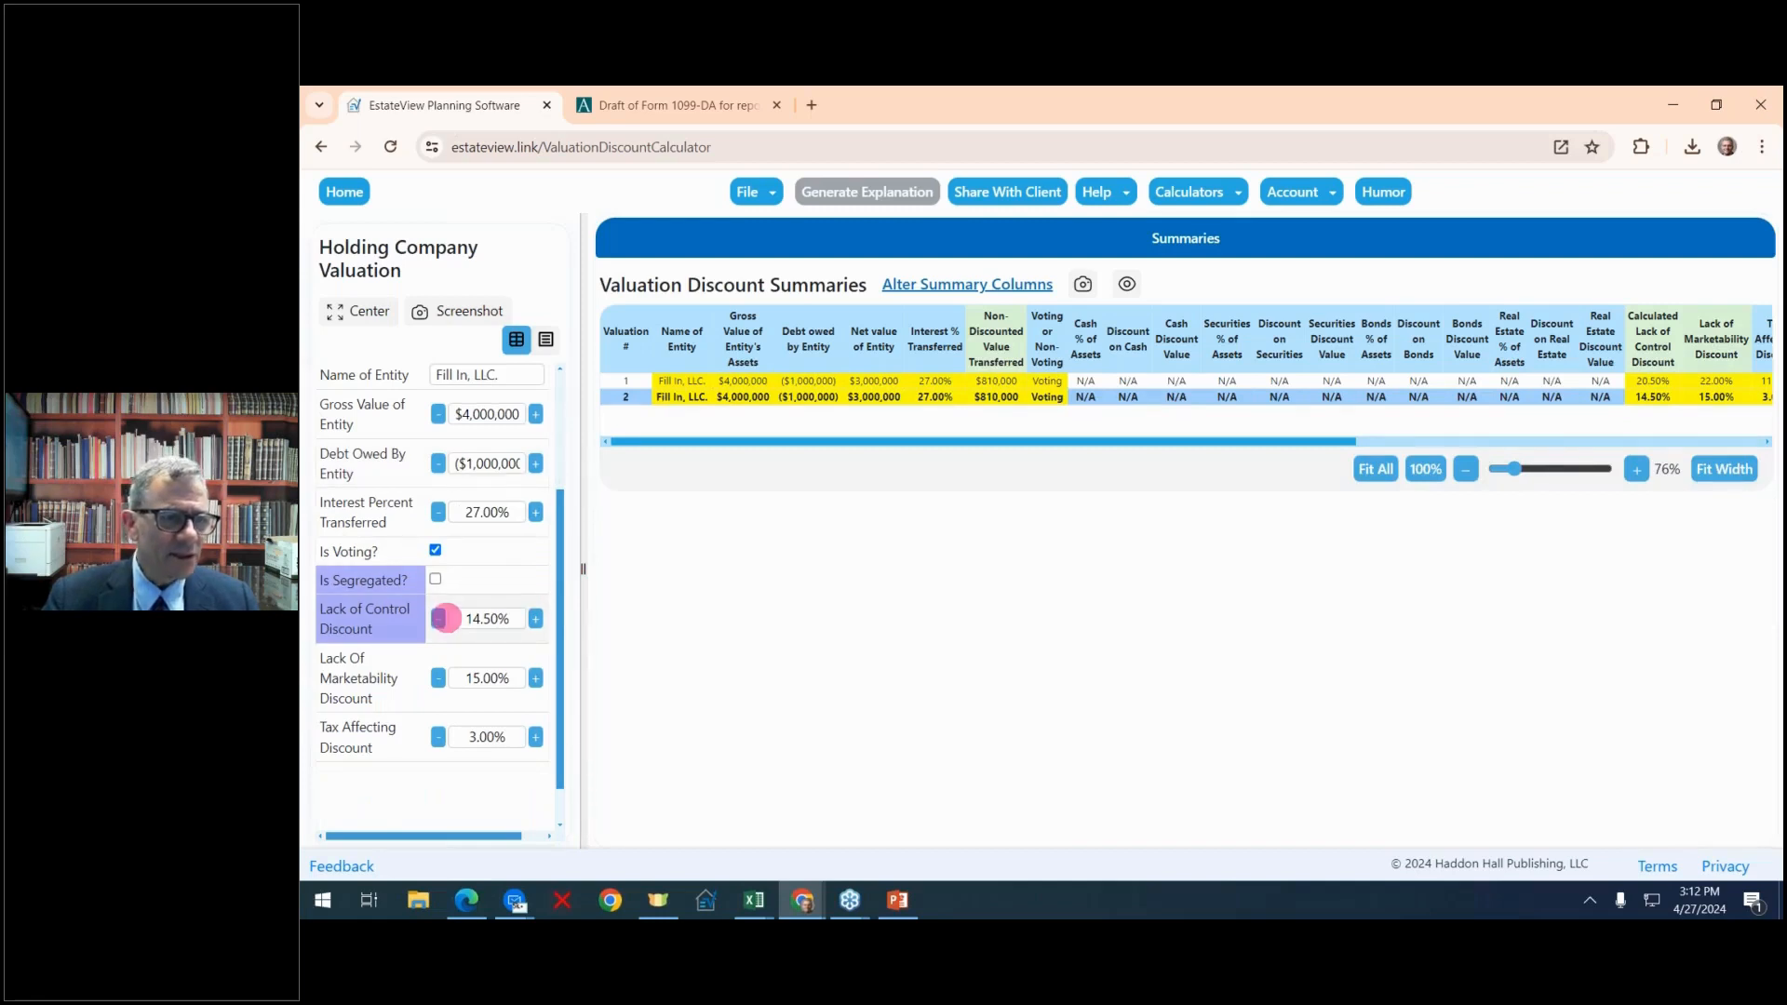
pyautogui.scroll(4, 471, 607)
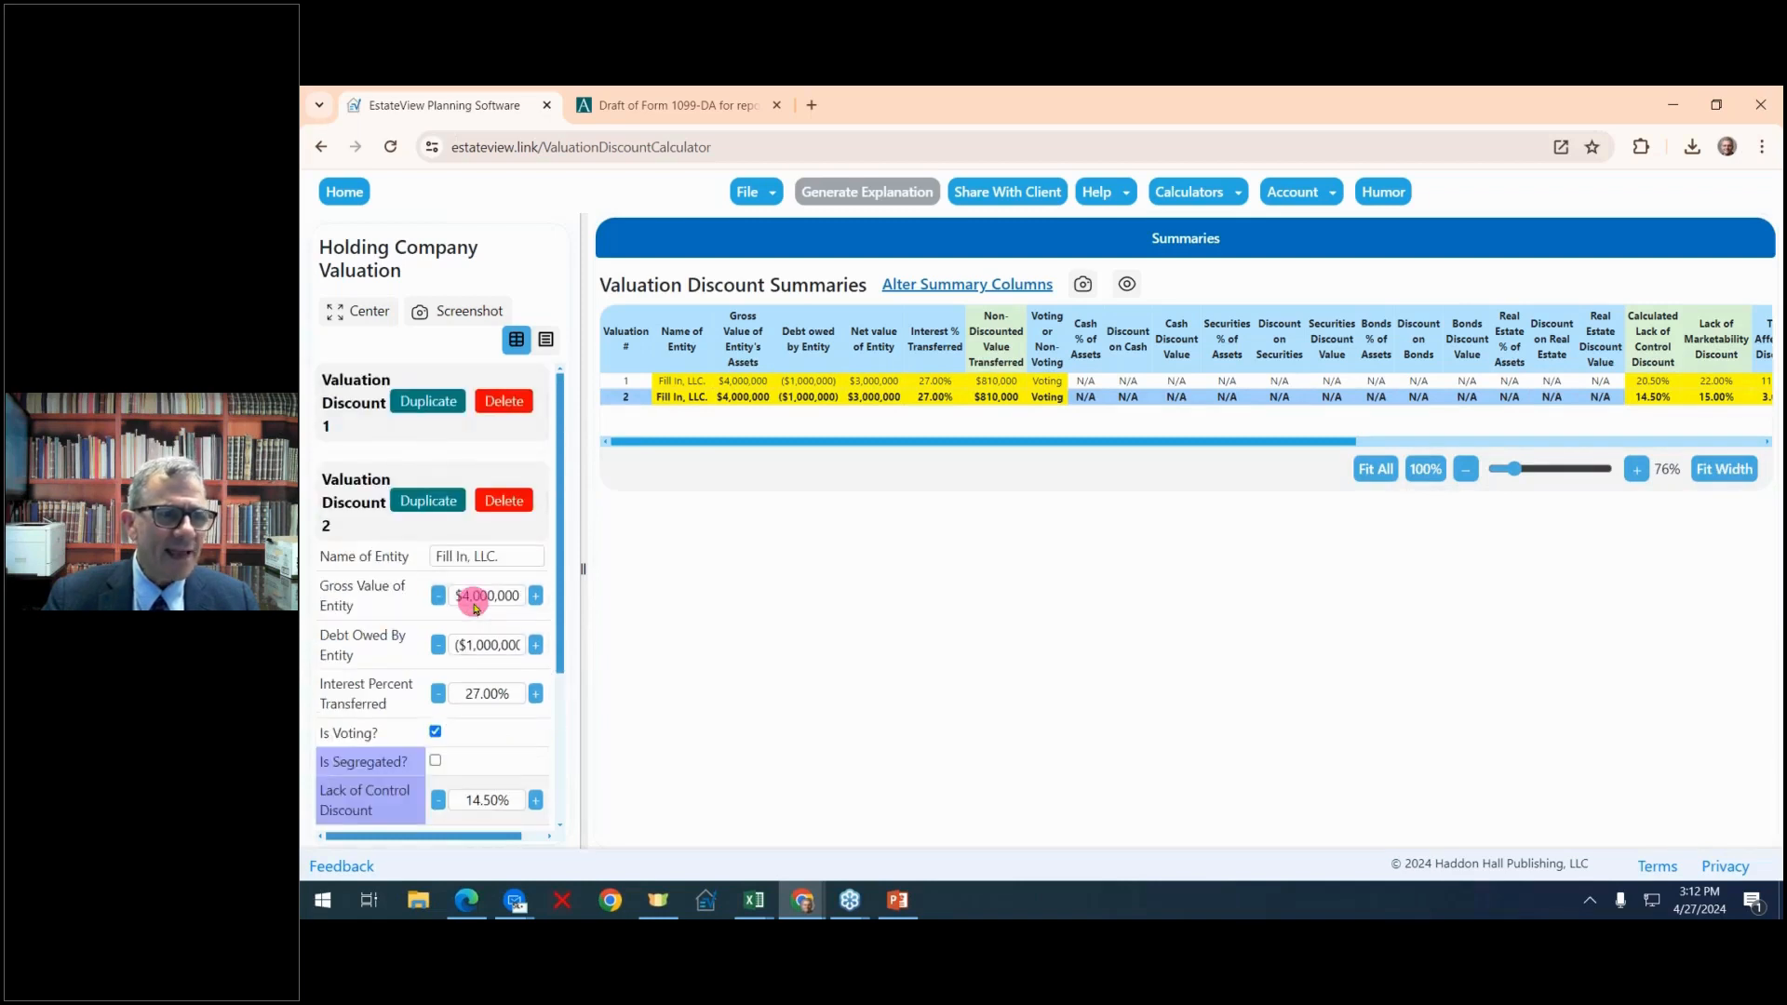
pyautogui.click(432, 503)
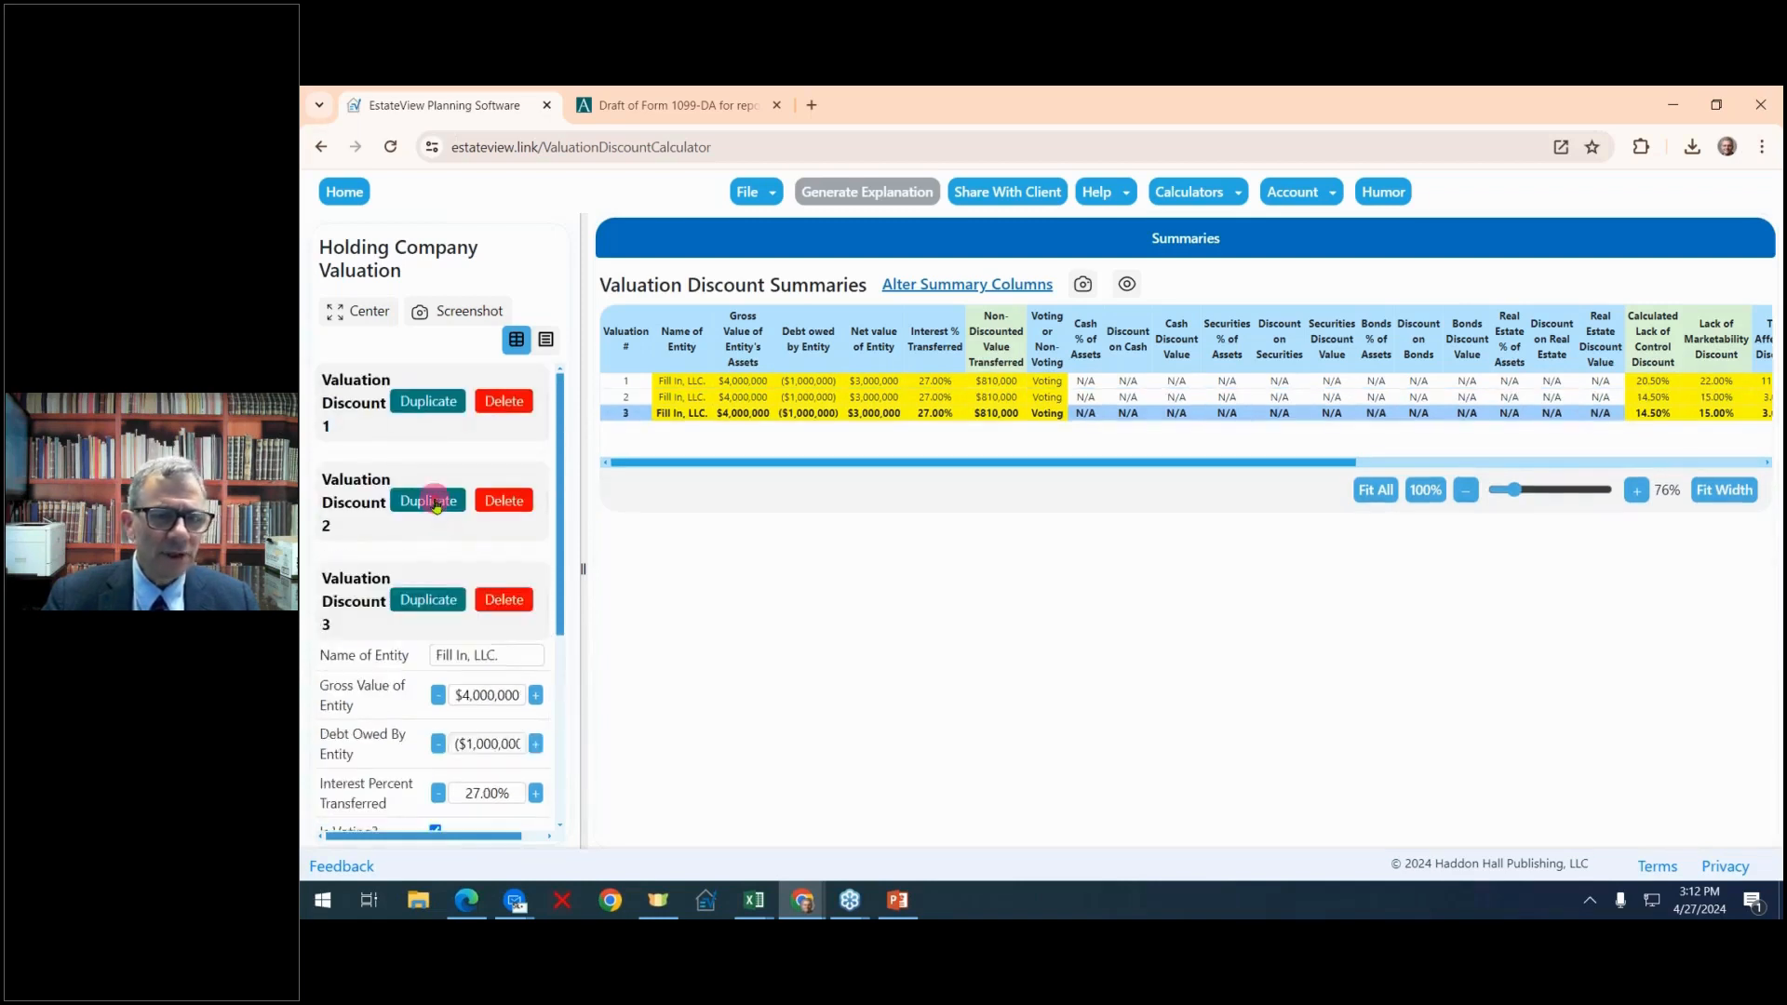
pyautogui.scroll(-6, 499, 562)
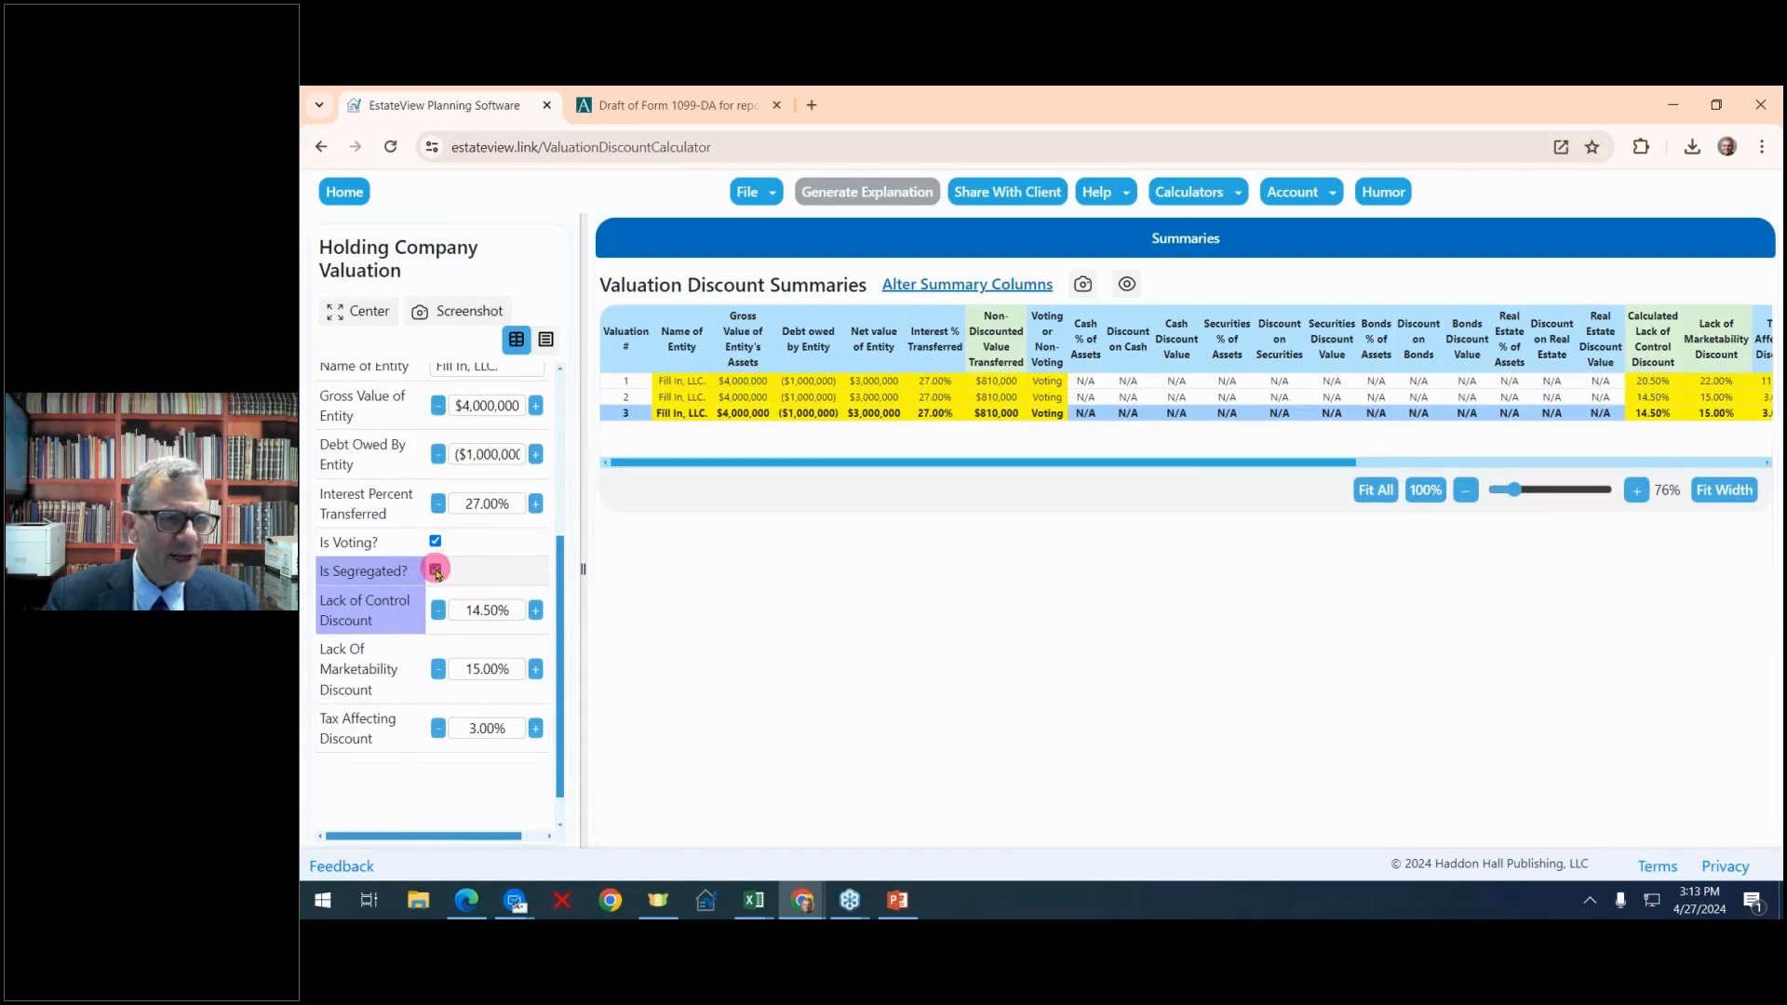
pyautogui.click(434, 570)
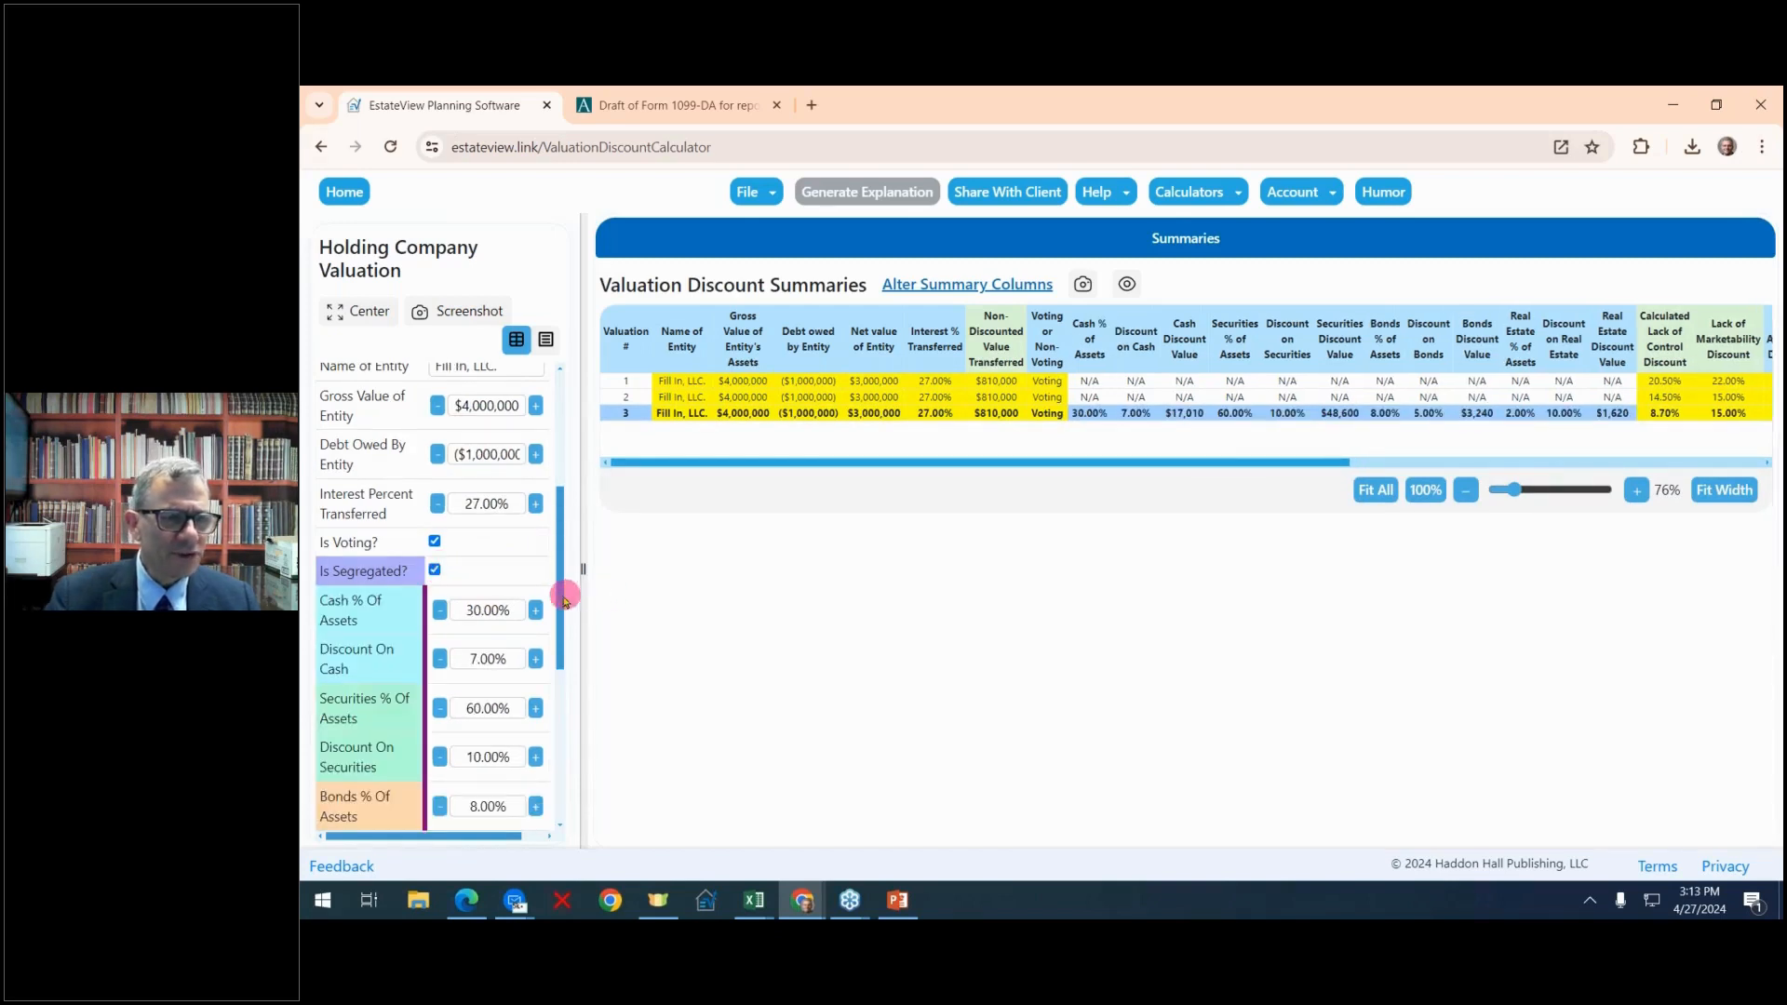
# In Valuation Discount 3, set cash to 26.00% of assets, the discount on cash to 5.00% and securities to 58.00% of assets
pyautogui.scroll(-1, 564, 600)
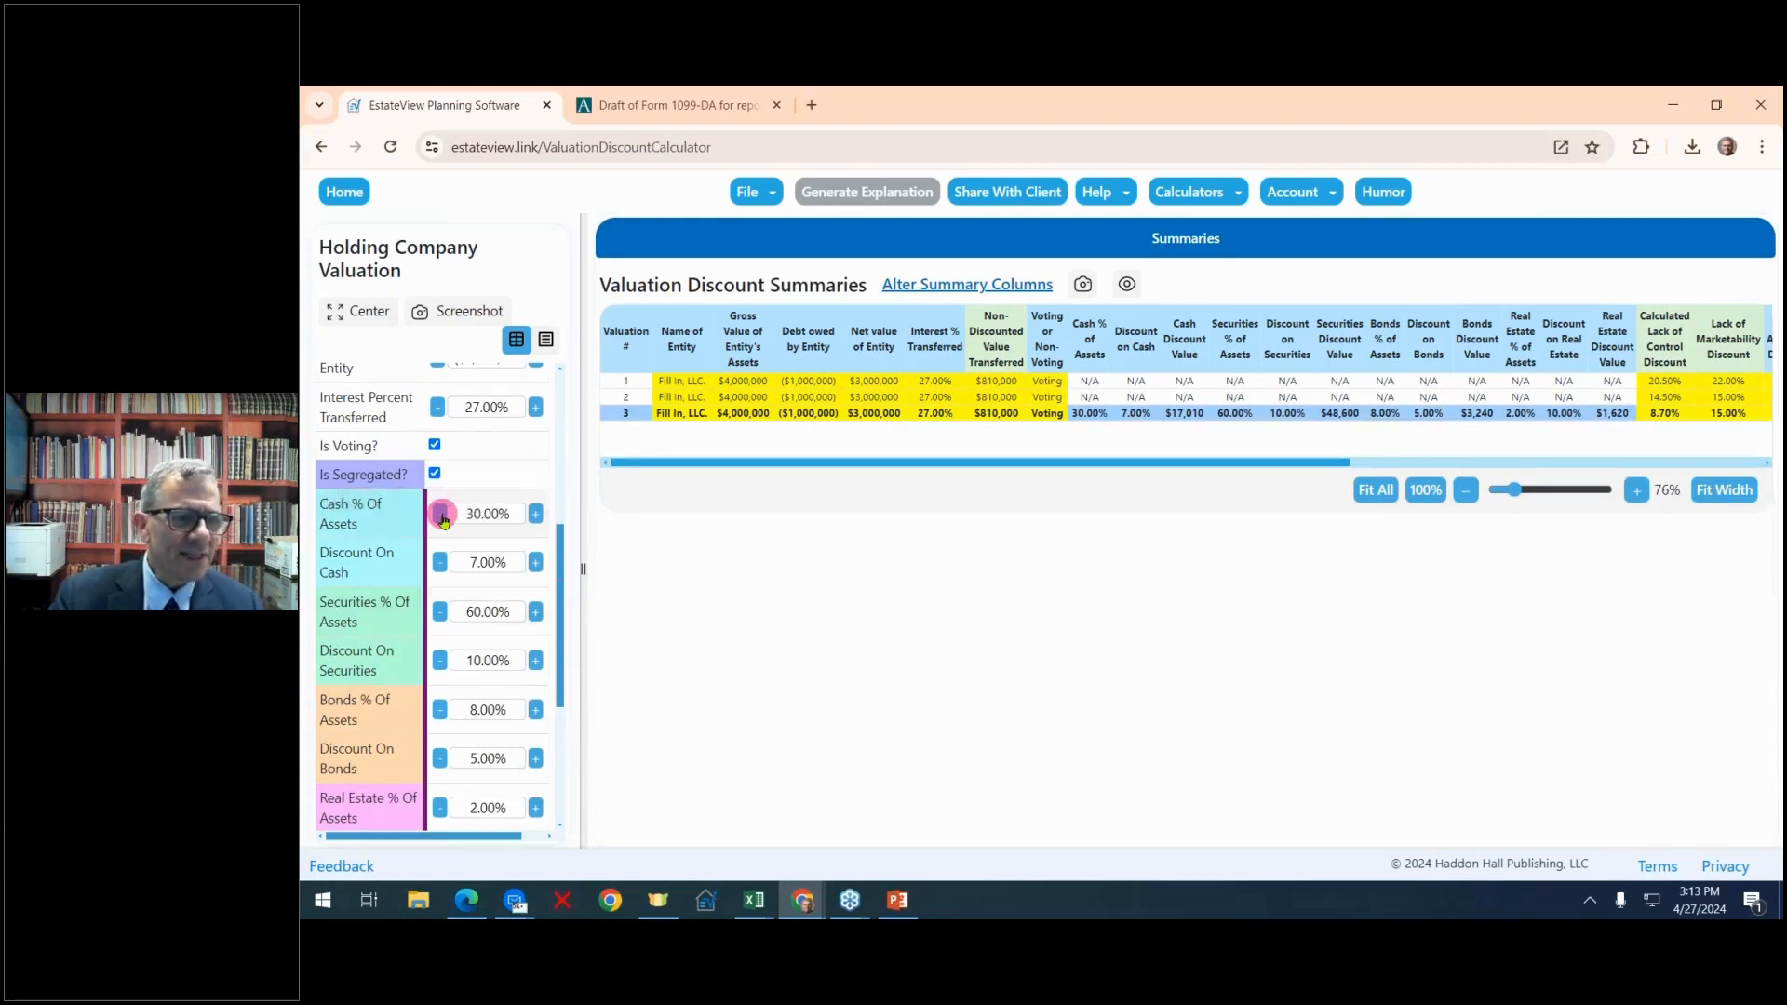
pyautogui.click(439, 514)
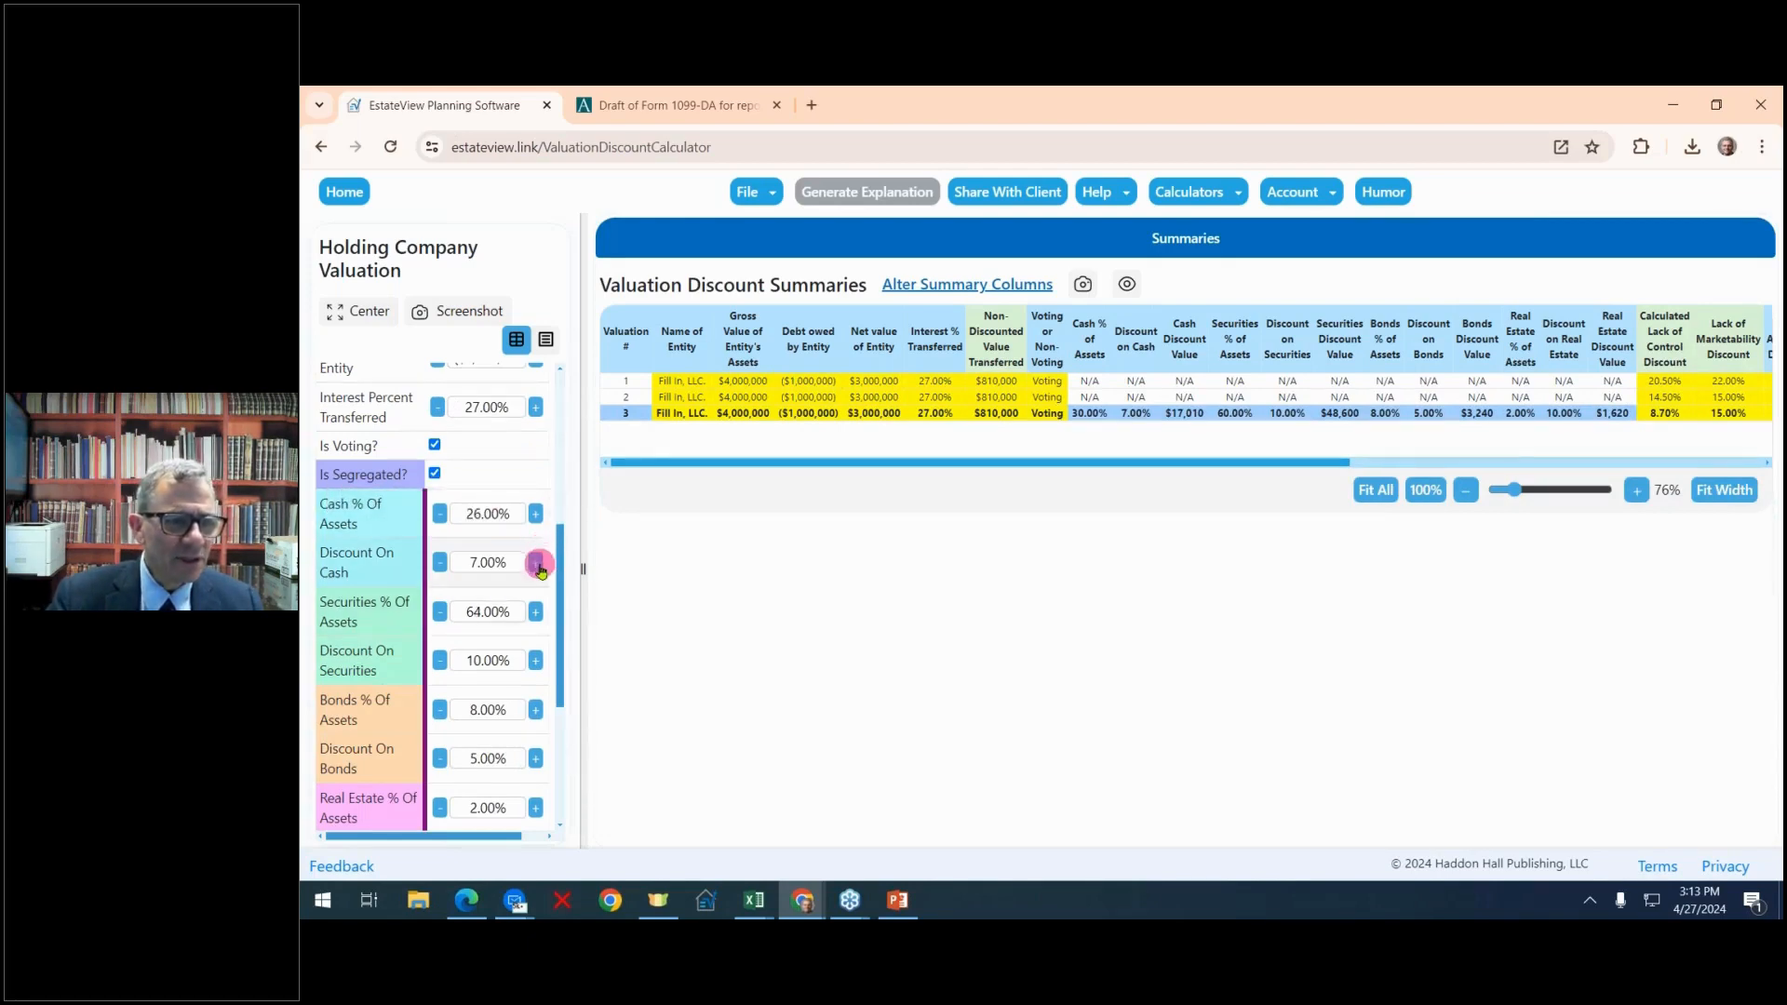
pyautogui.click(441, 565)
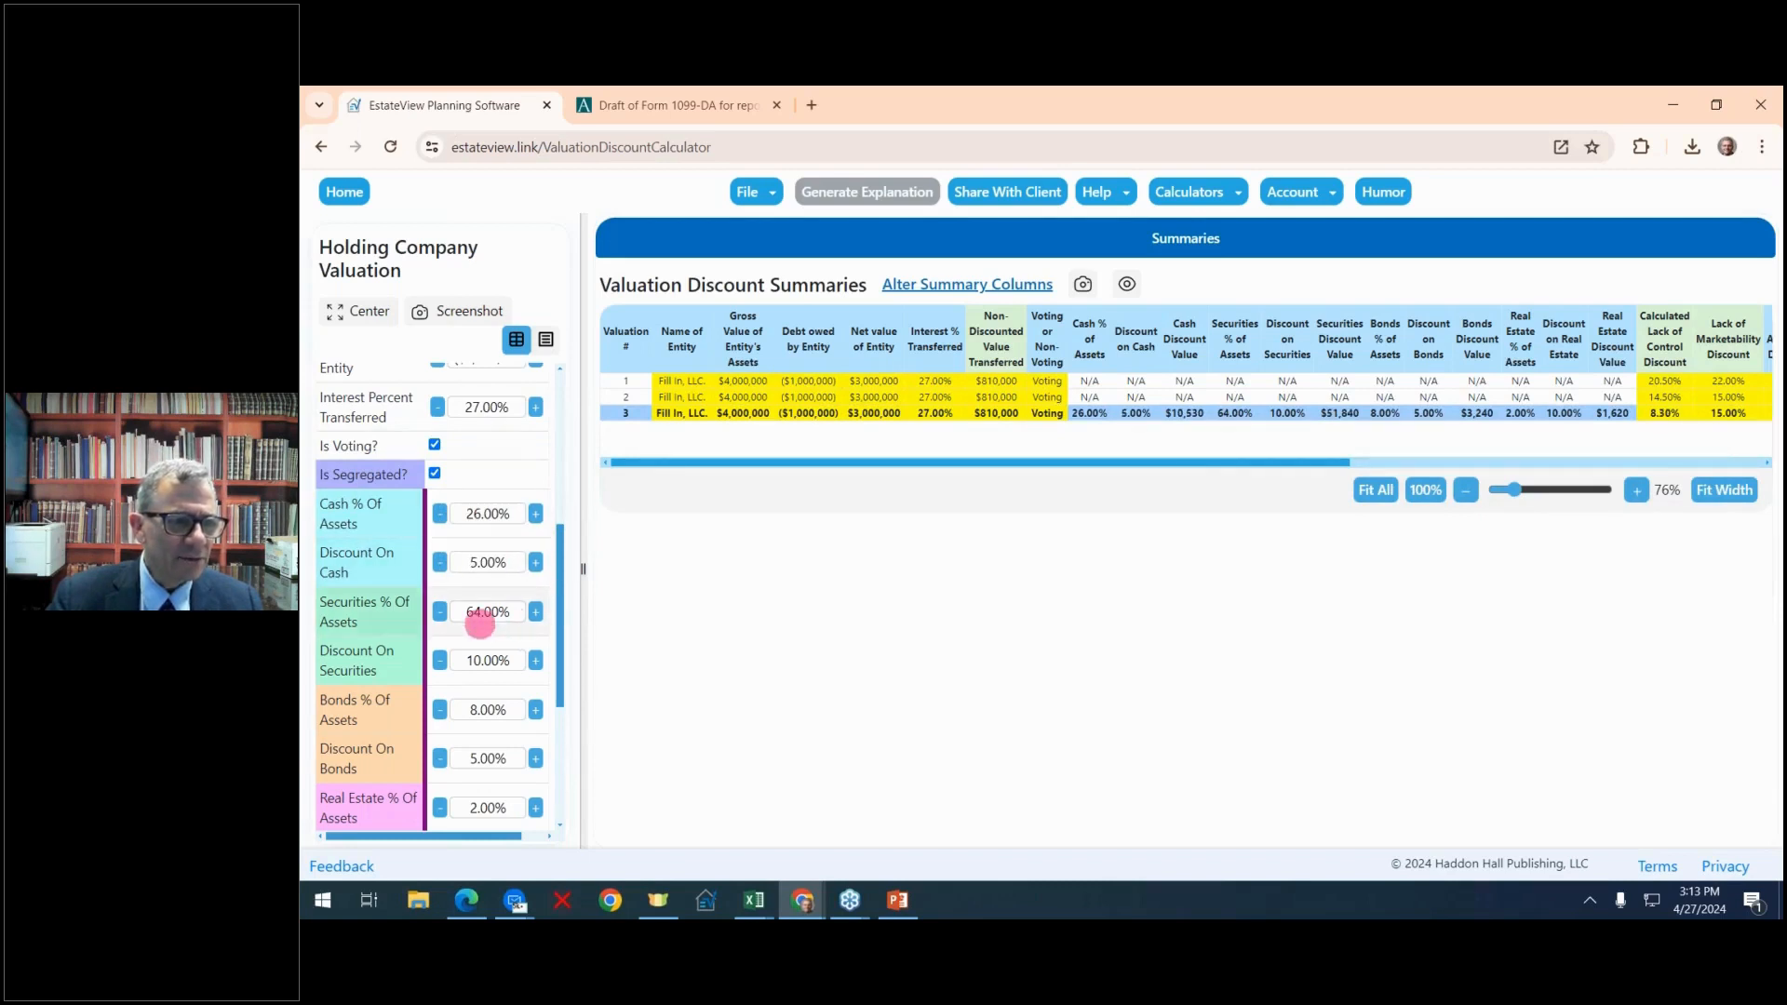
pyautogui.click(443, 613)
pyautogui.click(536, 616)
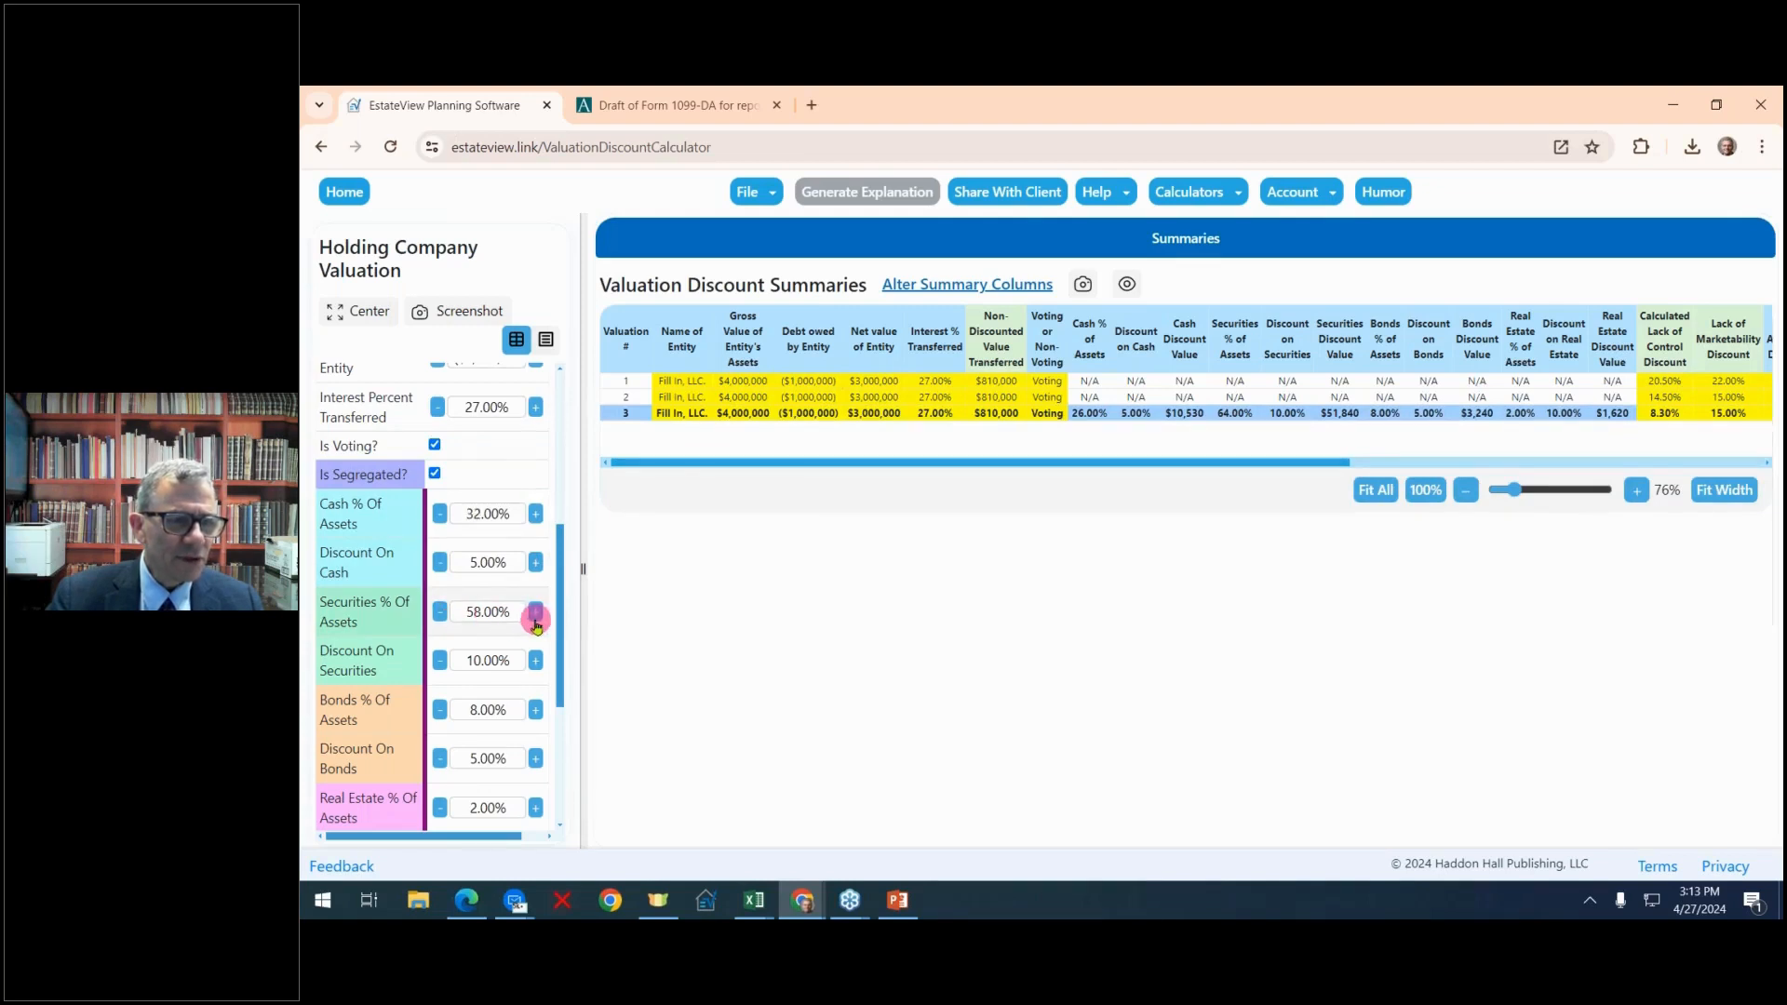
# Set real estate to 9.00% of assets with a 13.00% discount, and widen the summary area to show all columns
pyautogui.scroll(-1, 536, 622)
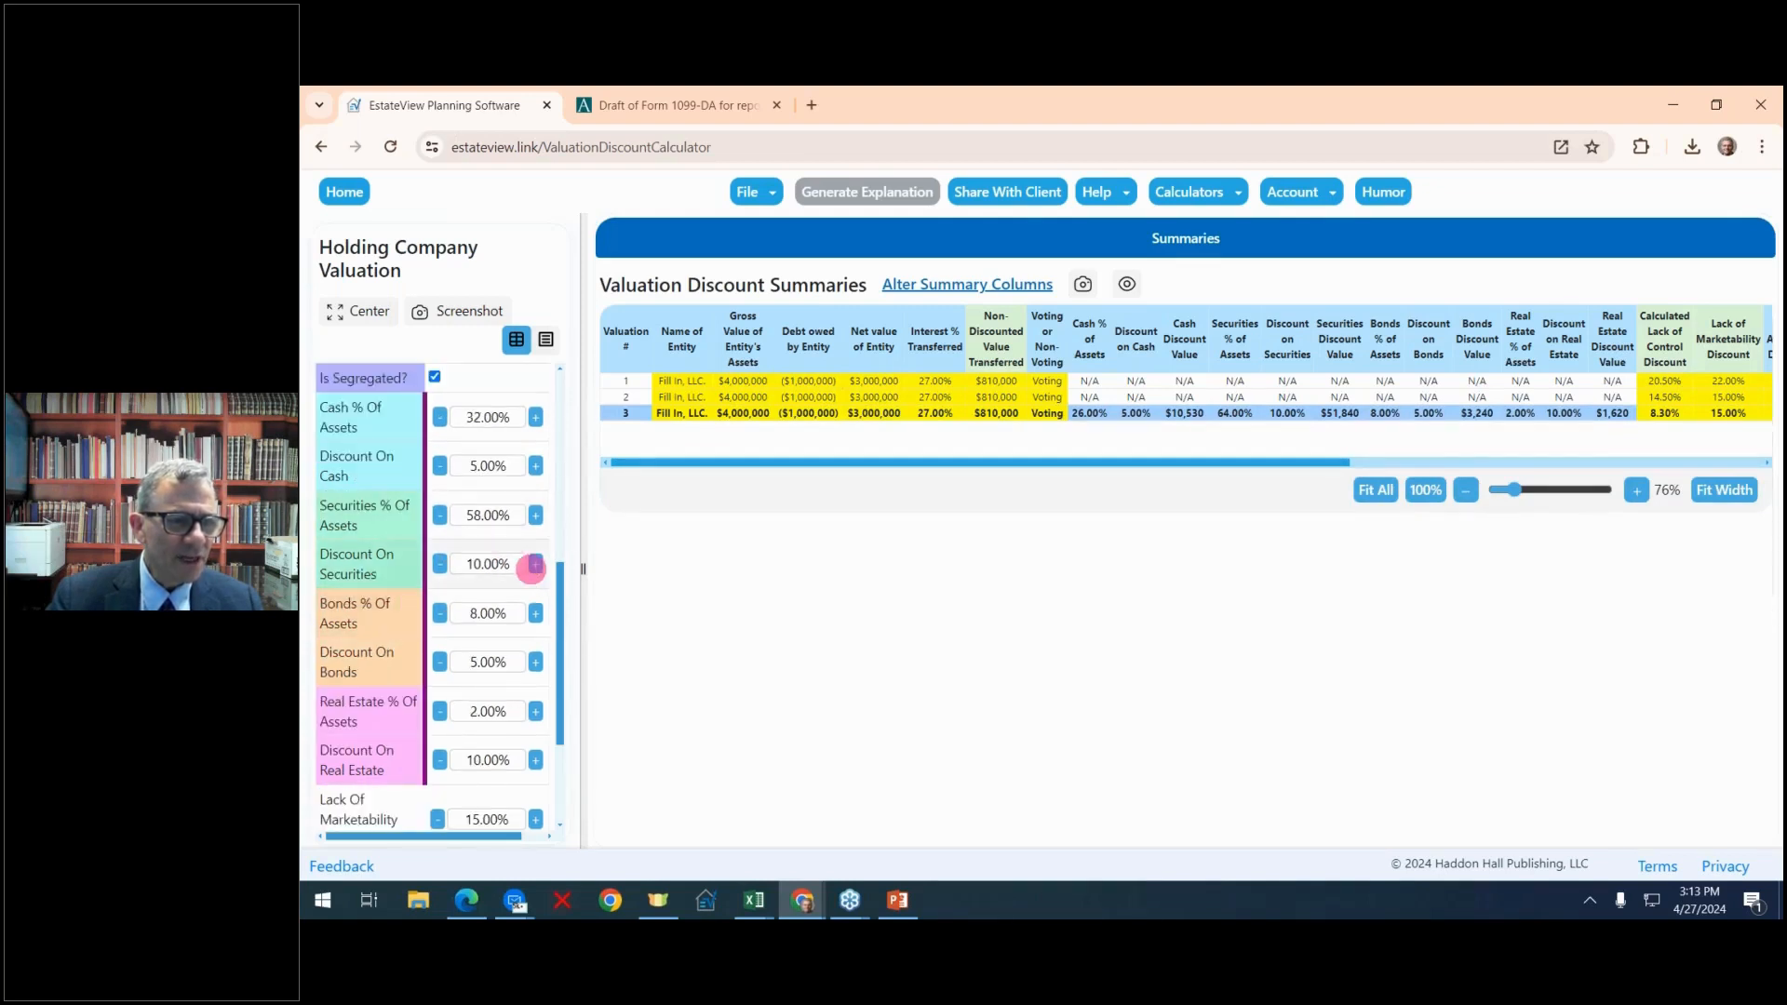
pyautogui.scroll(-1, 530, 568)
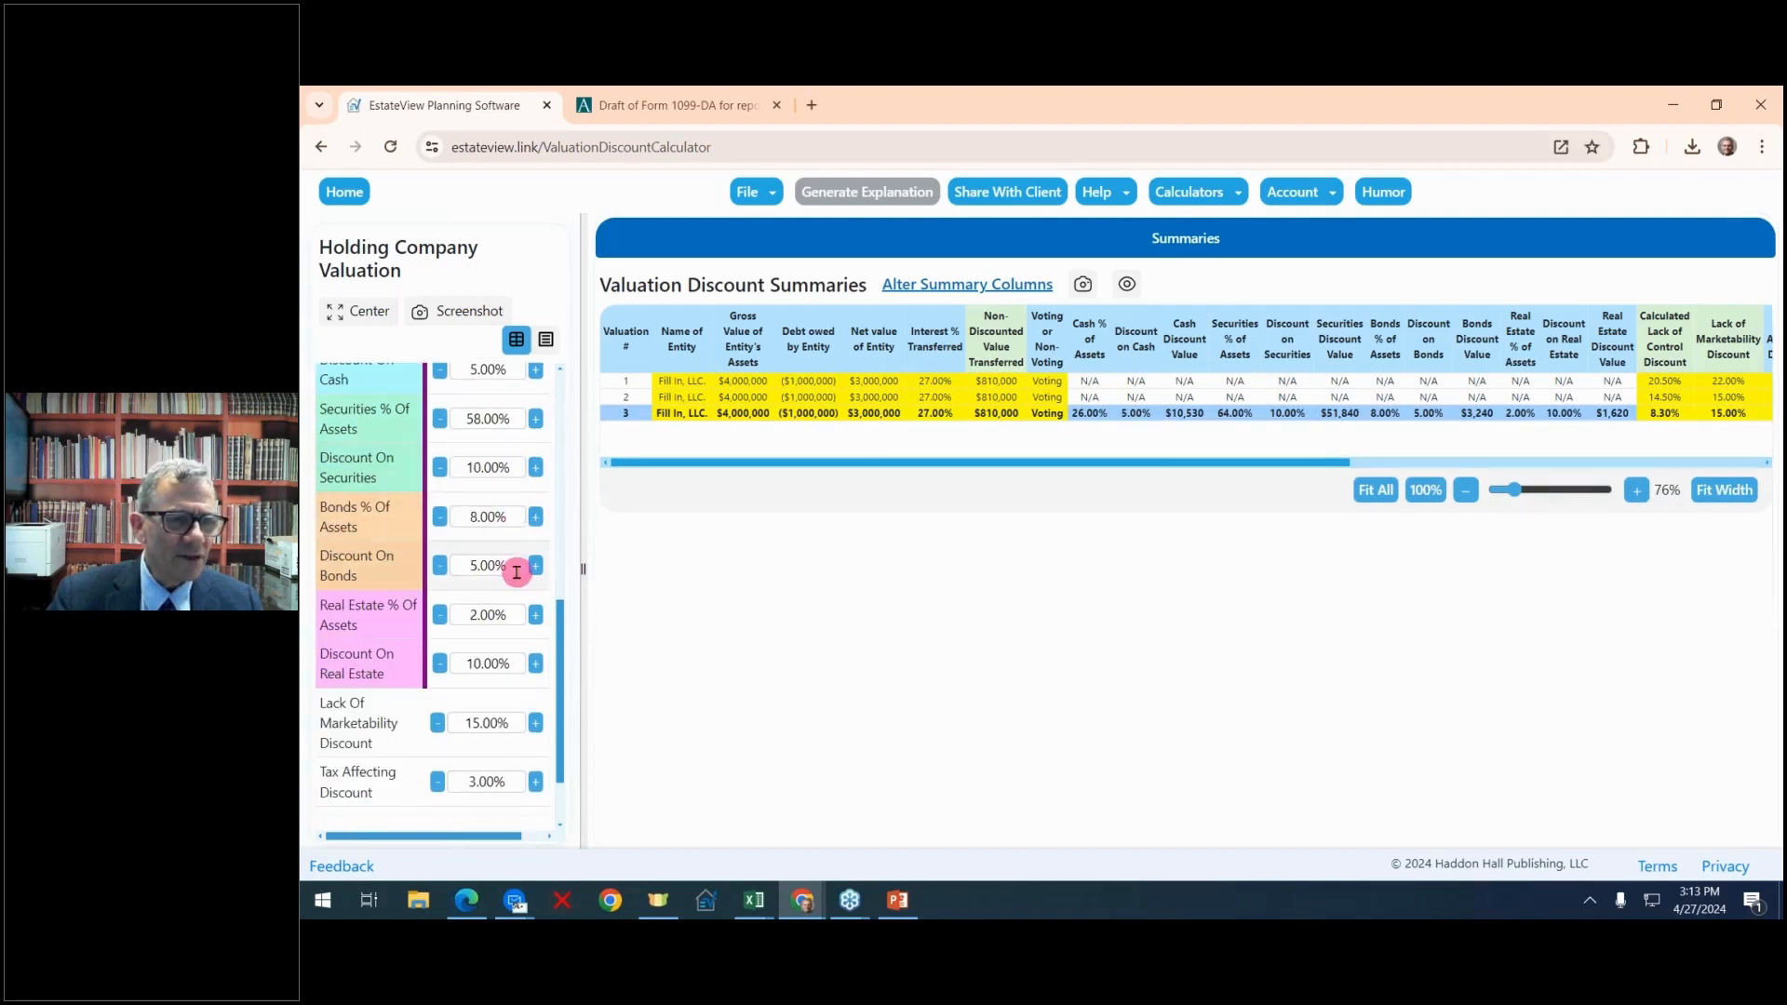
pyautogui.click(537, 617)
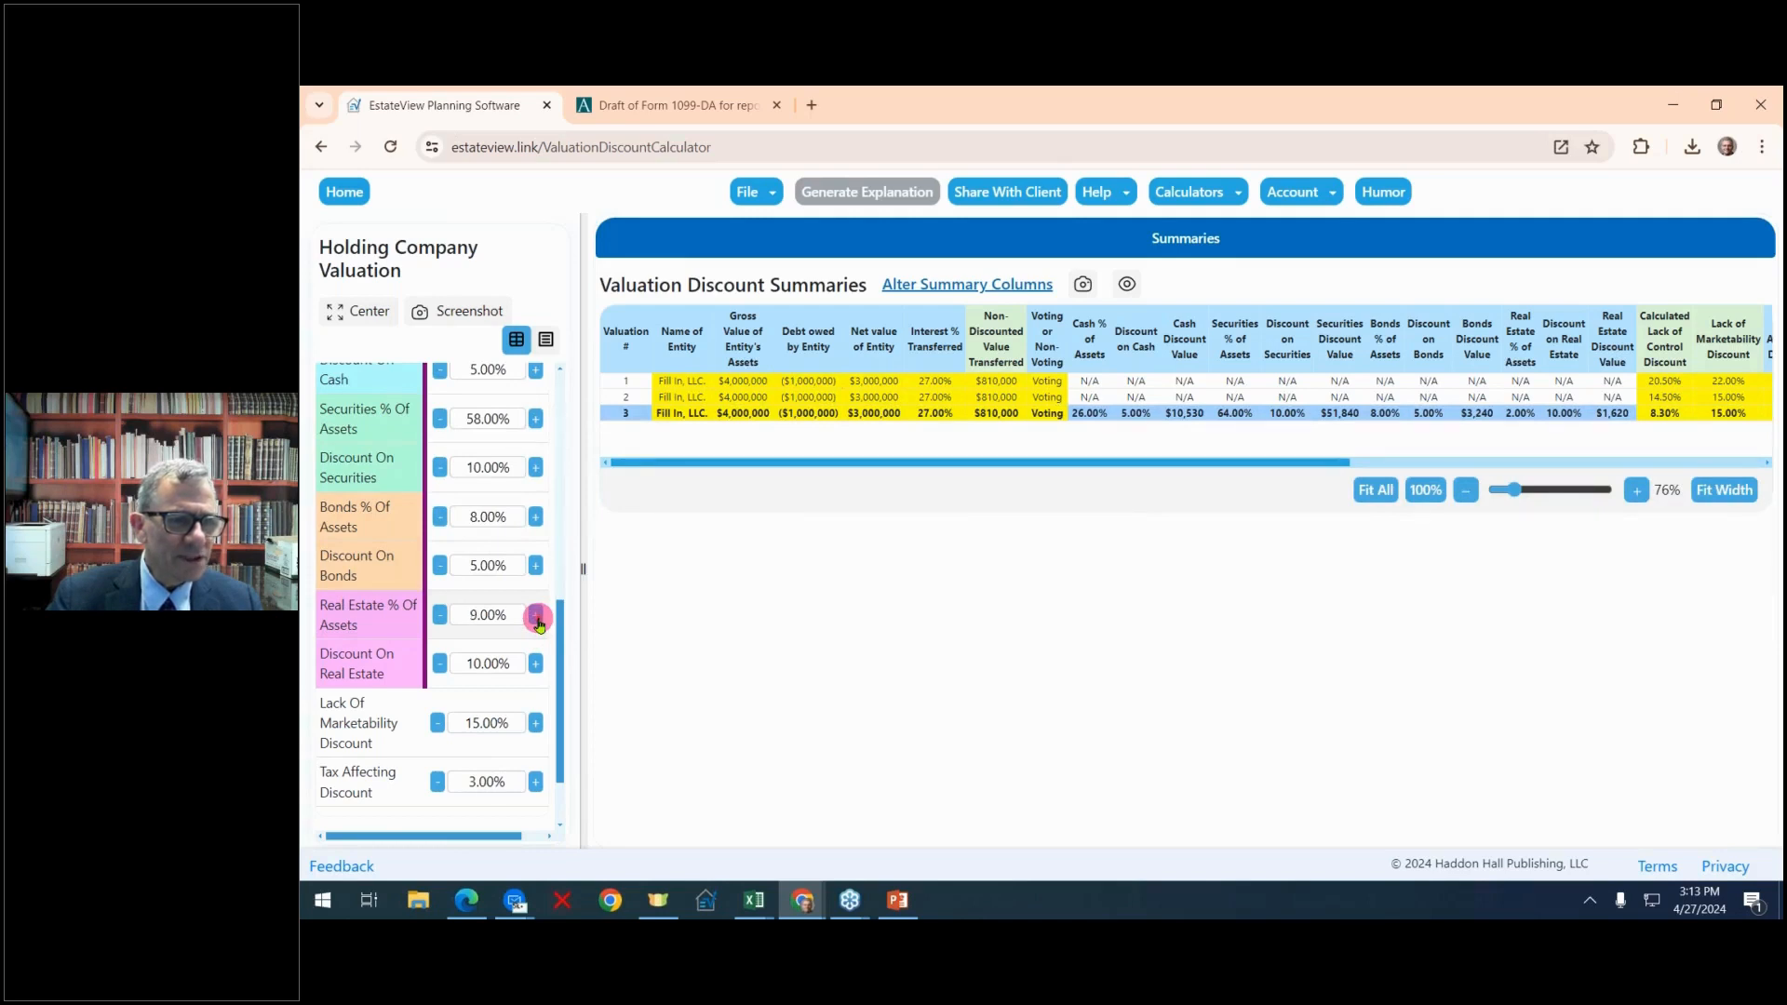
pyautogui.click(537, 664)
pyautogui.click(537, 665)
pyautogui.click(537, 665)
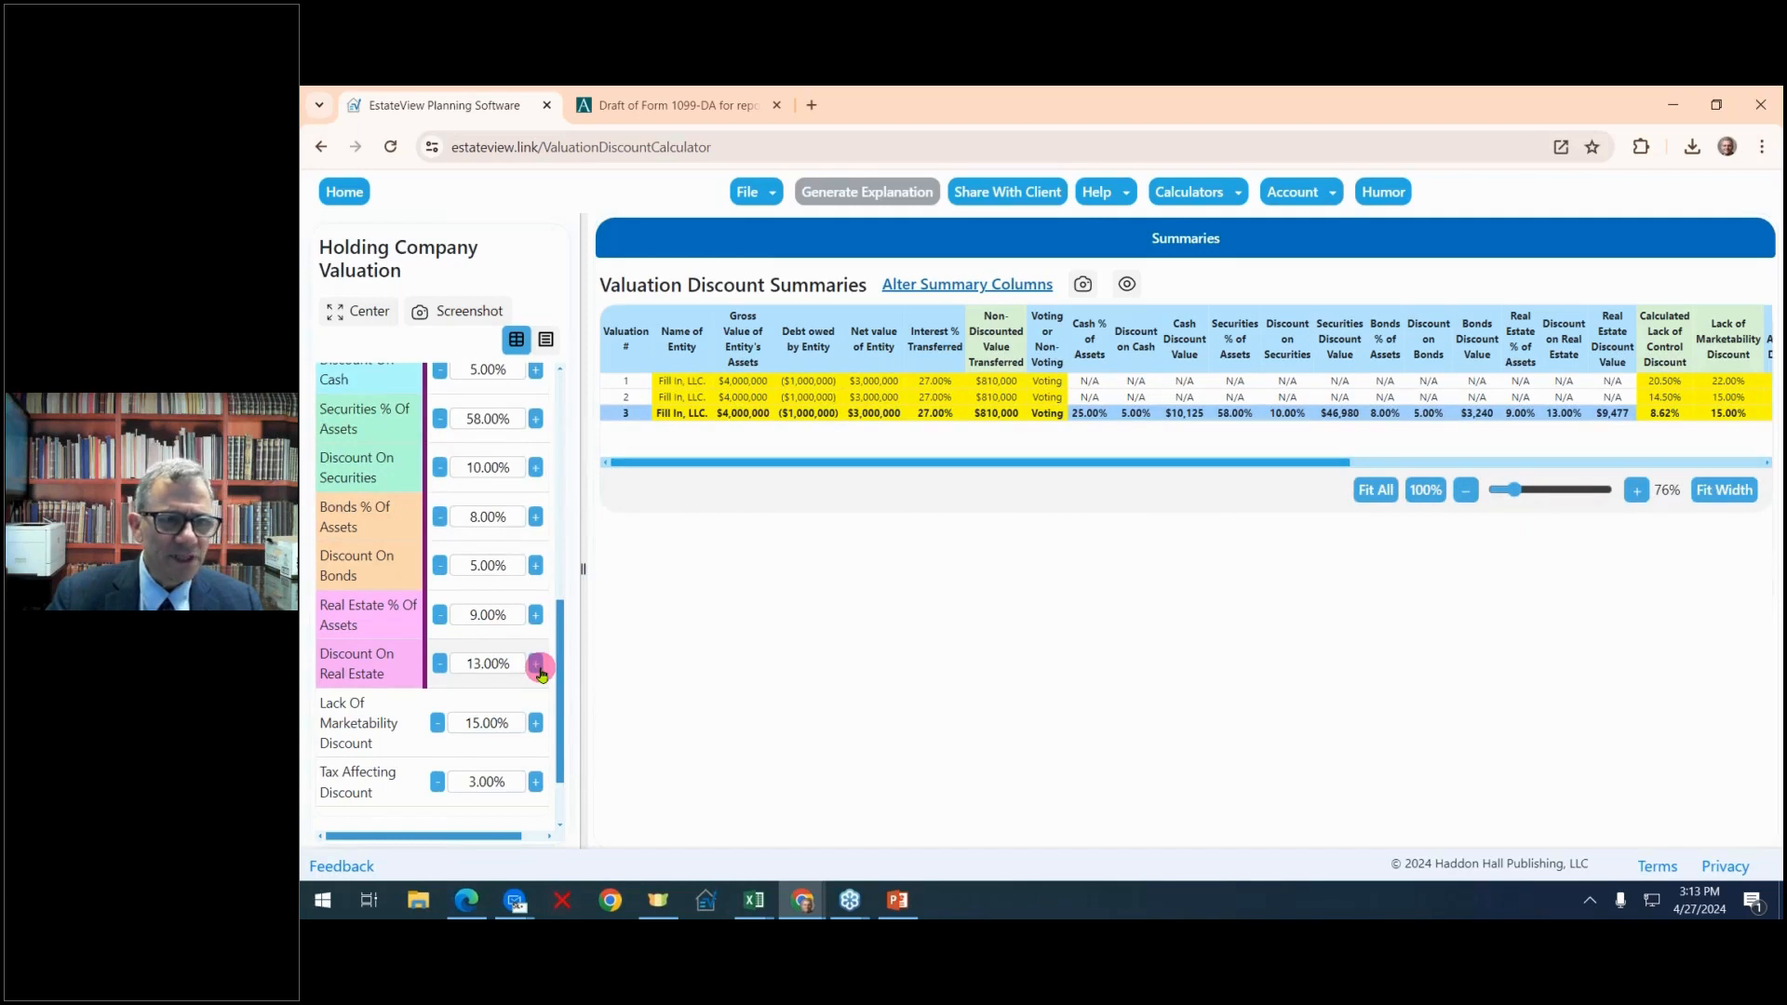
pyautogui.scroll(10, 539, 664)
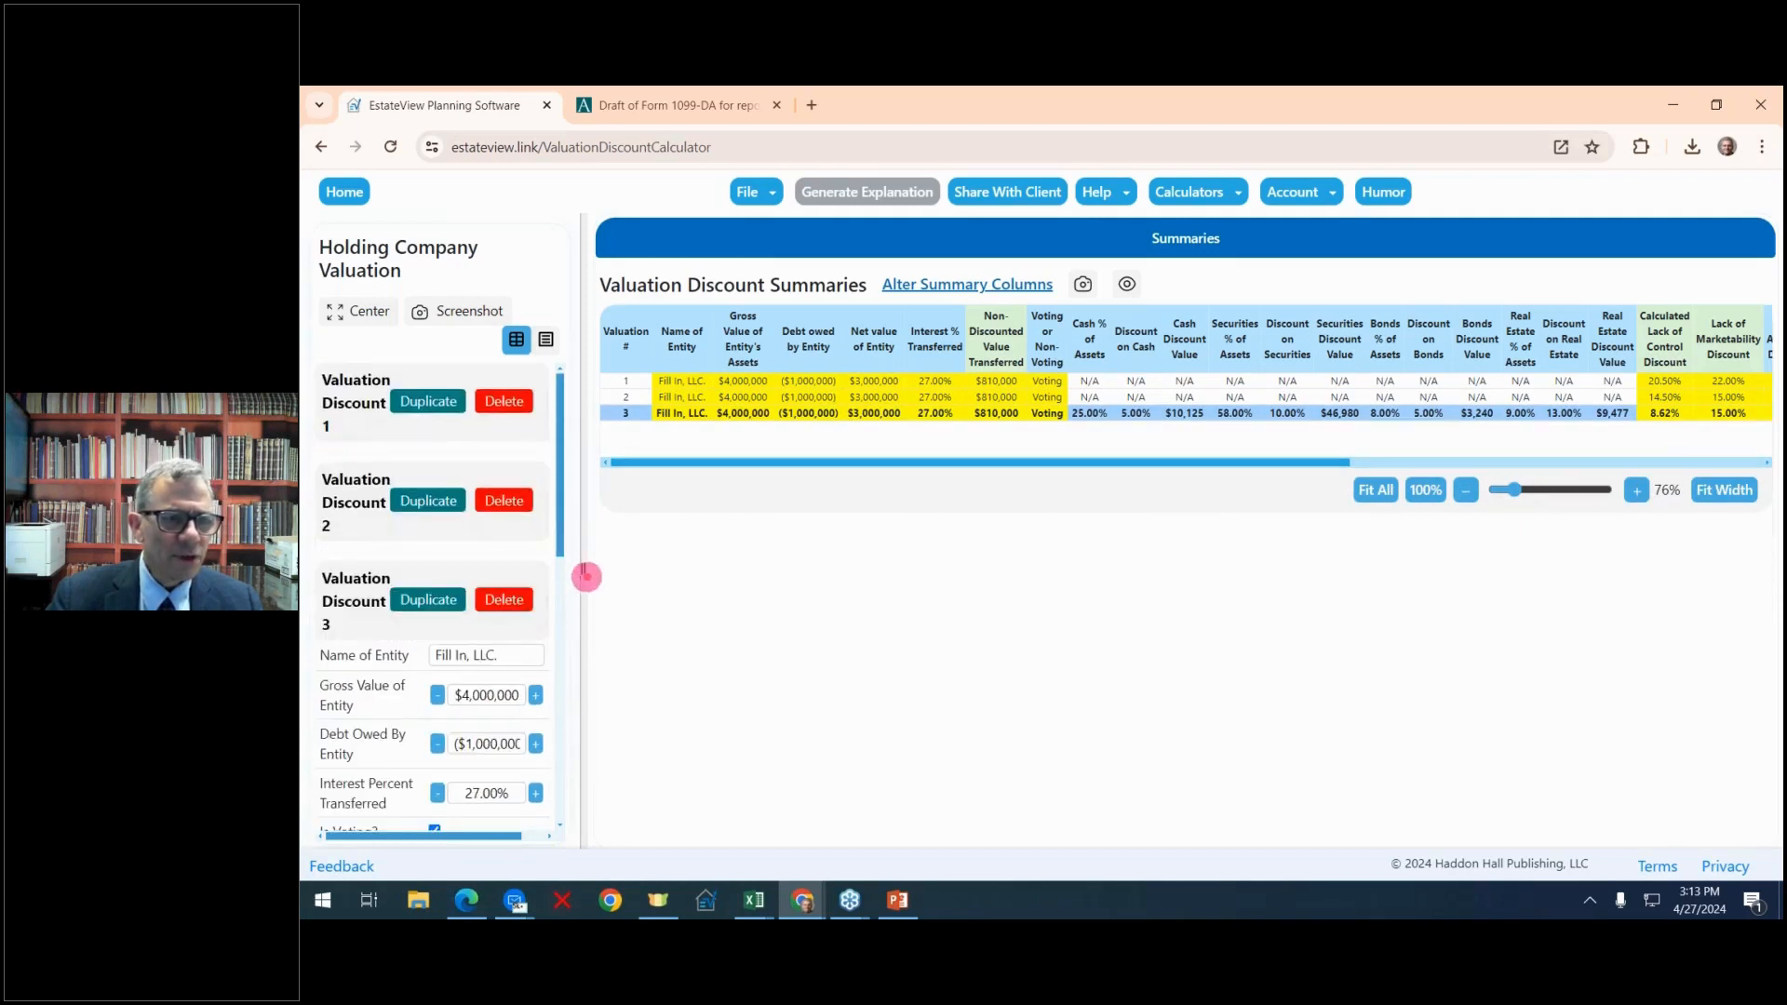
pyautogui.moveTo(586, 576); pyautogui.dragTo(321, 559)
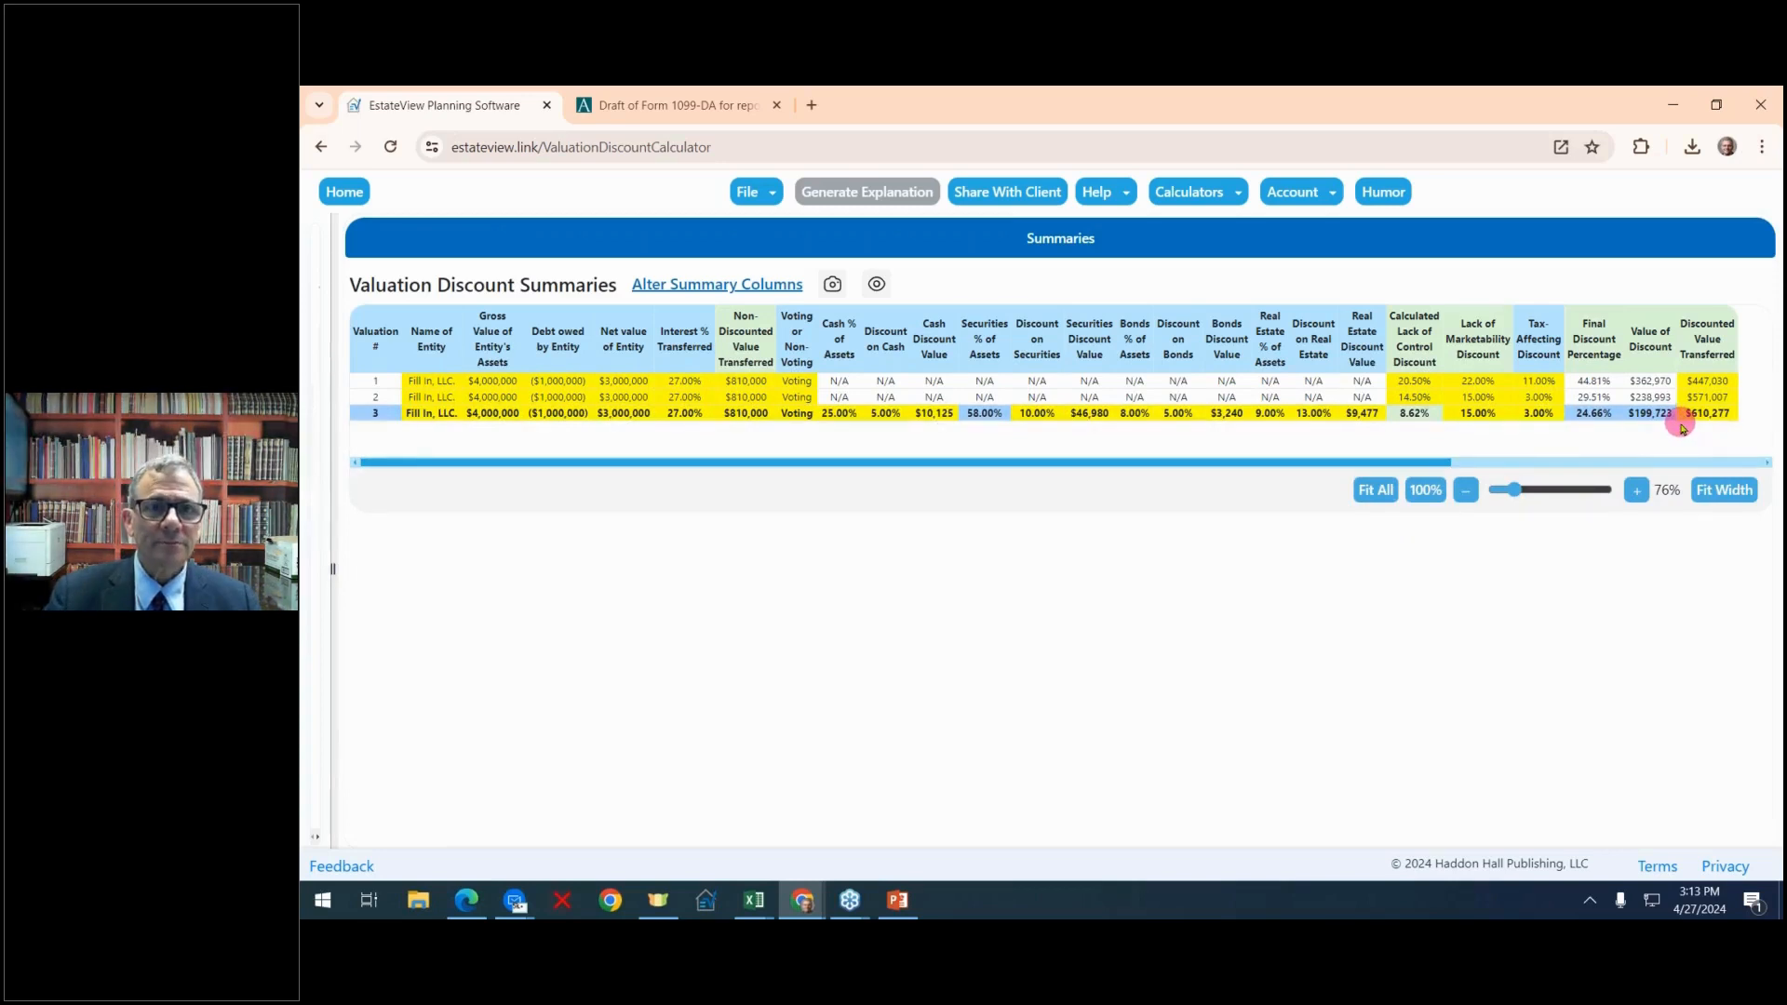
# Hide the summary columns for debt owed, net value, interest transferred, cash discount value, bonds percentage and discount on bonds, and fit the table to width
pyautogui.click(715, 284)
pyautogui.click(834, 436)
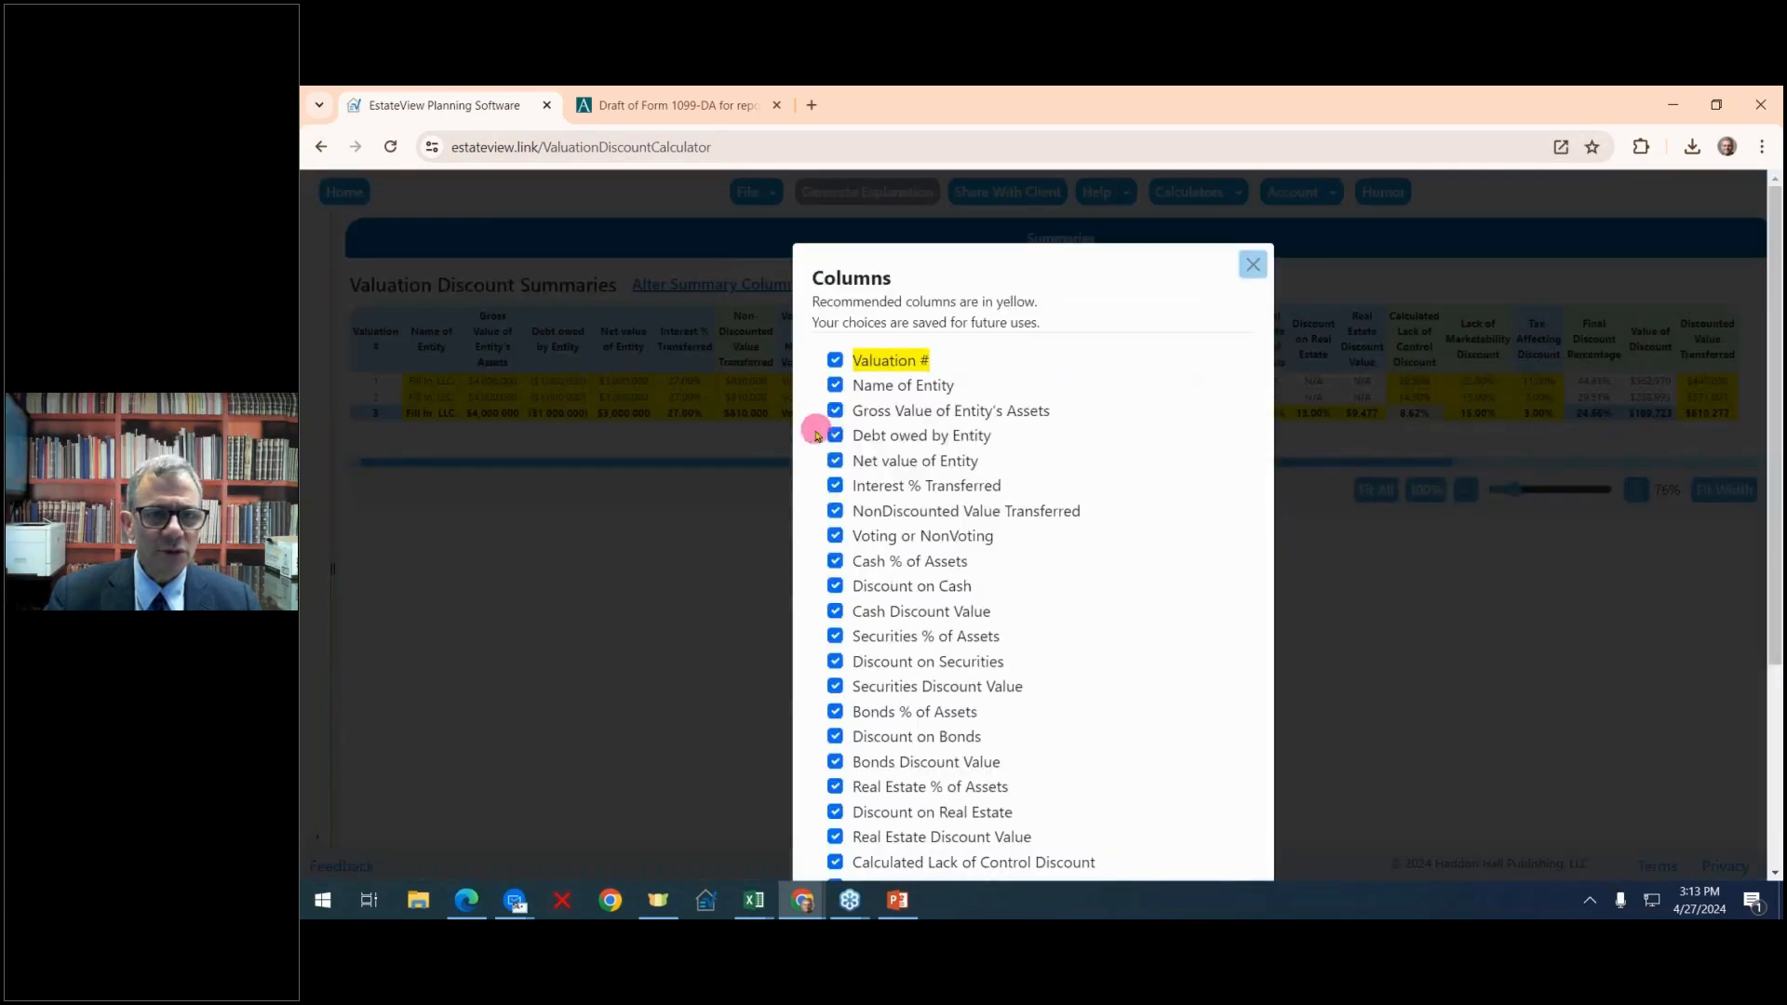
pyautogui.click(834, 461)
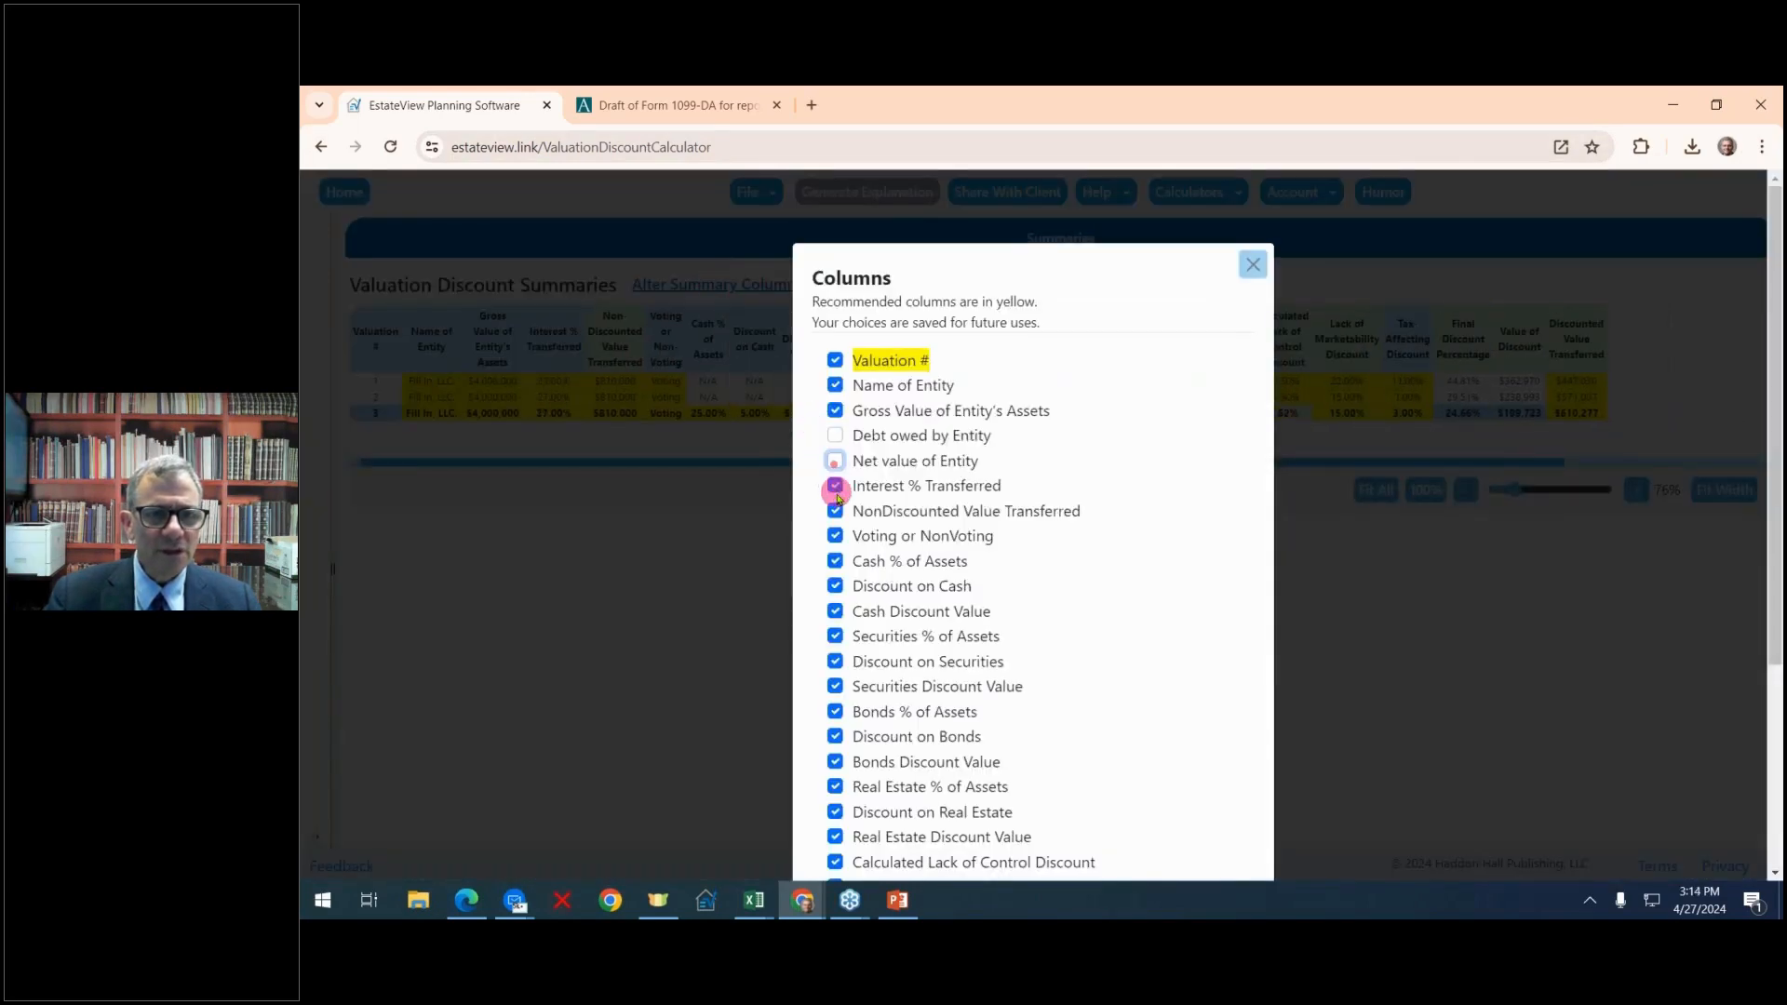
pyautogui.click(835, 485)
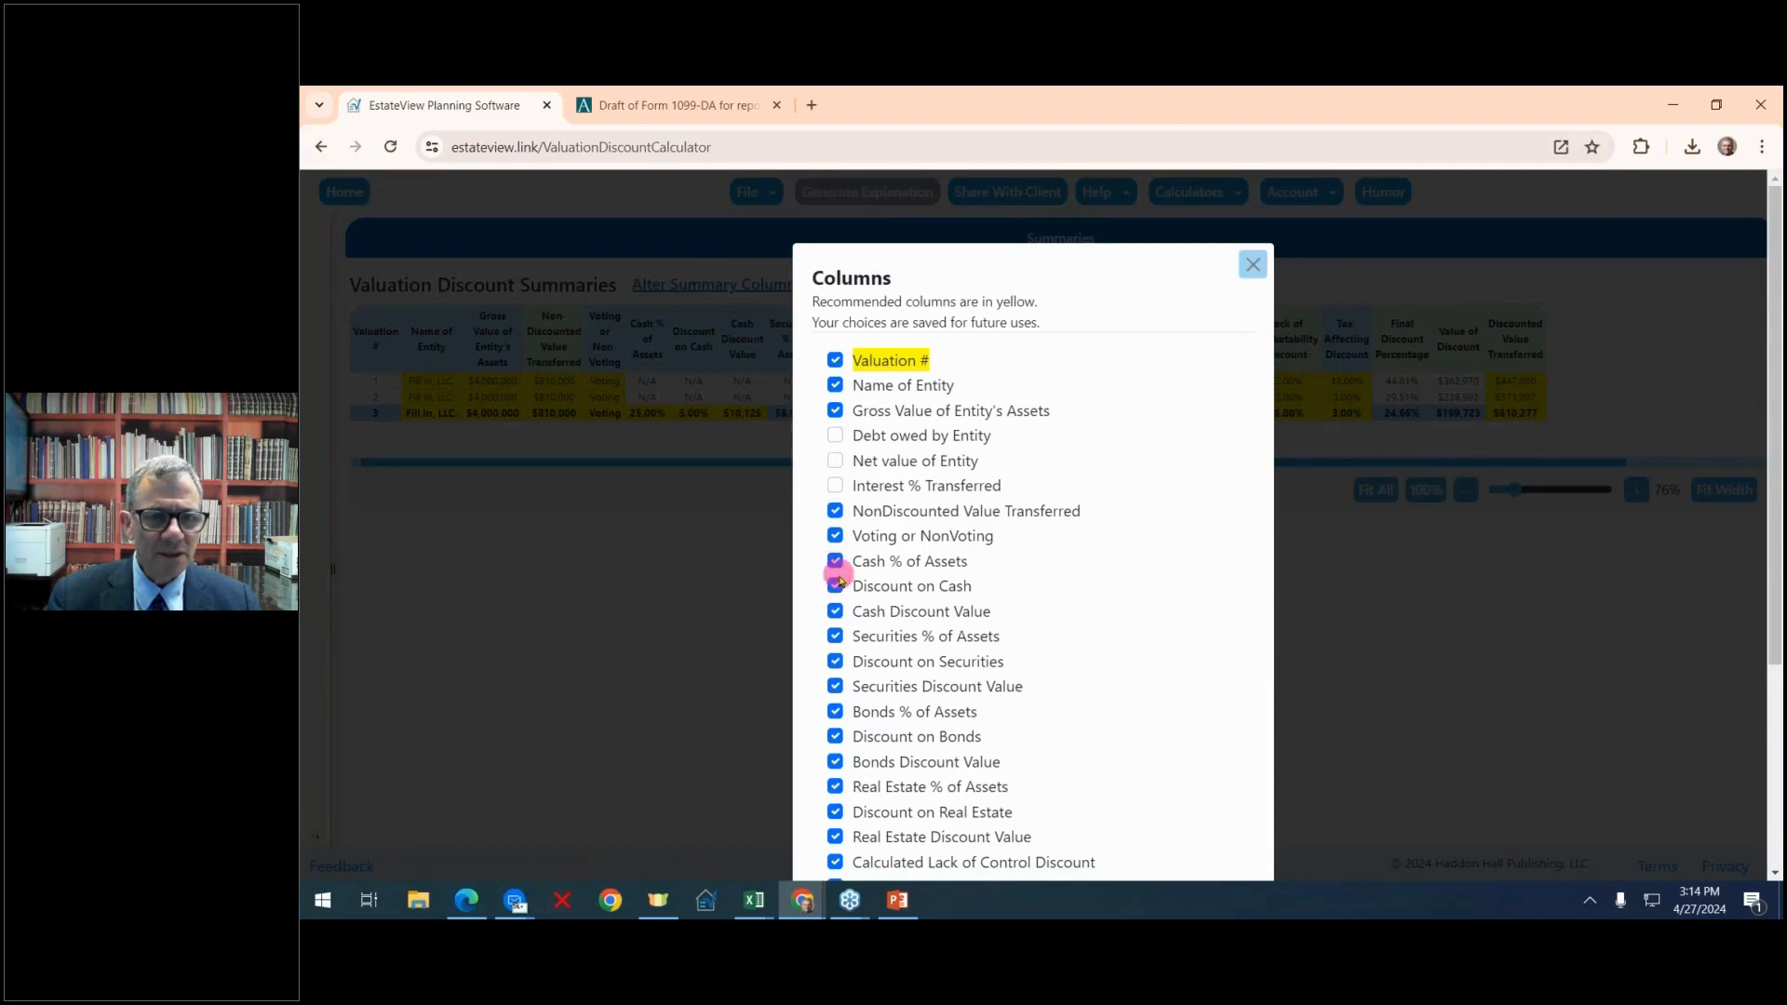
pyautogui.click(835, 611)
pyautogui.click(835, 711)
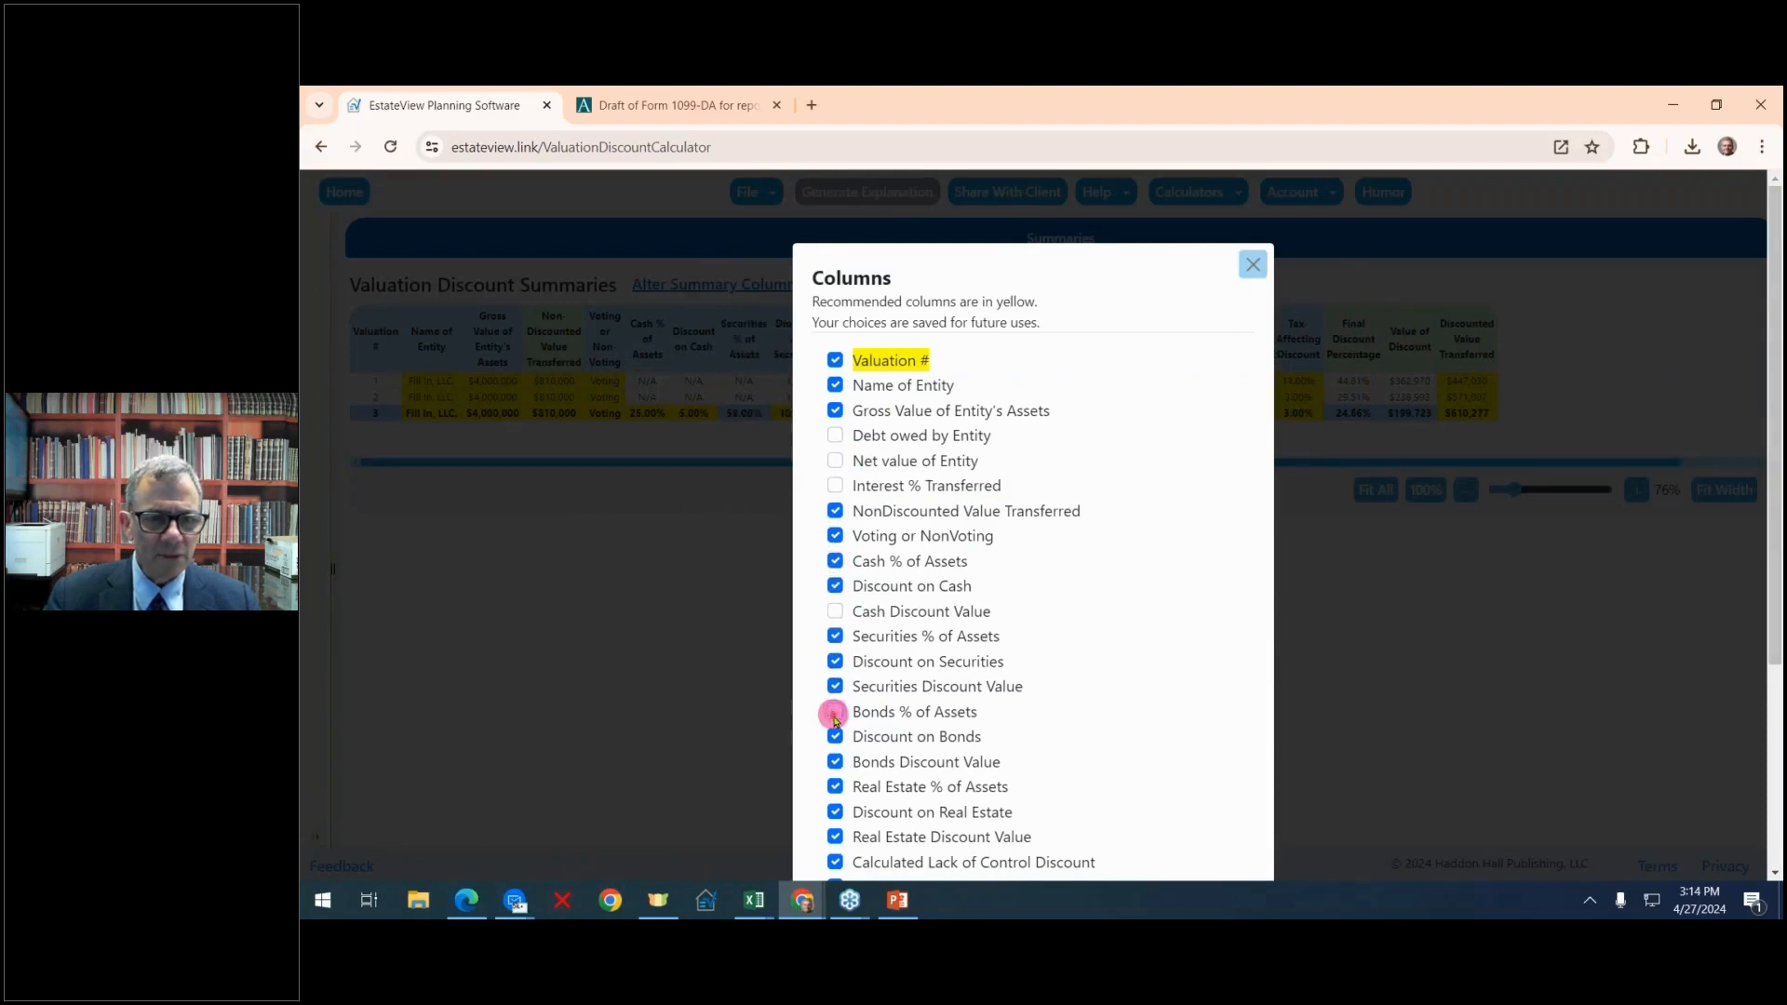
pyautogui.click(835, 736)
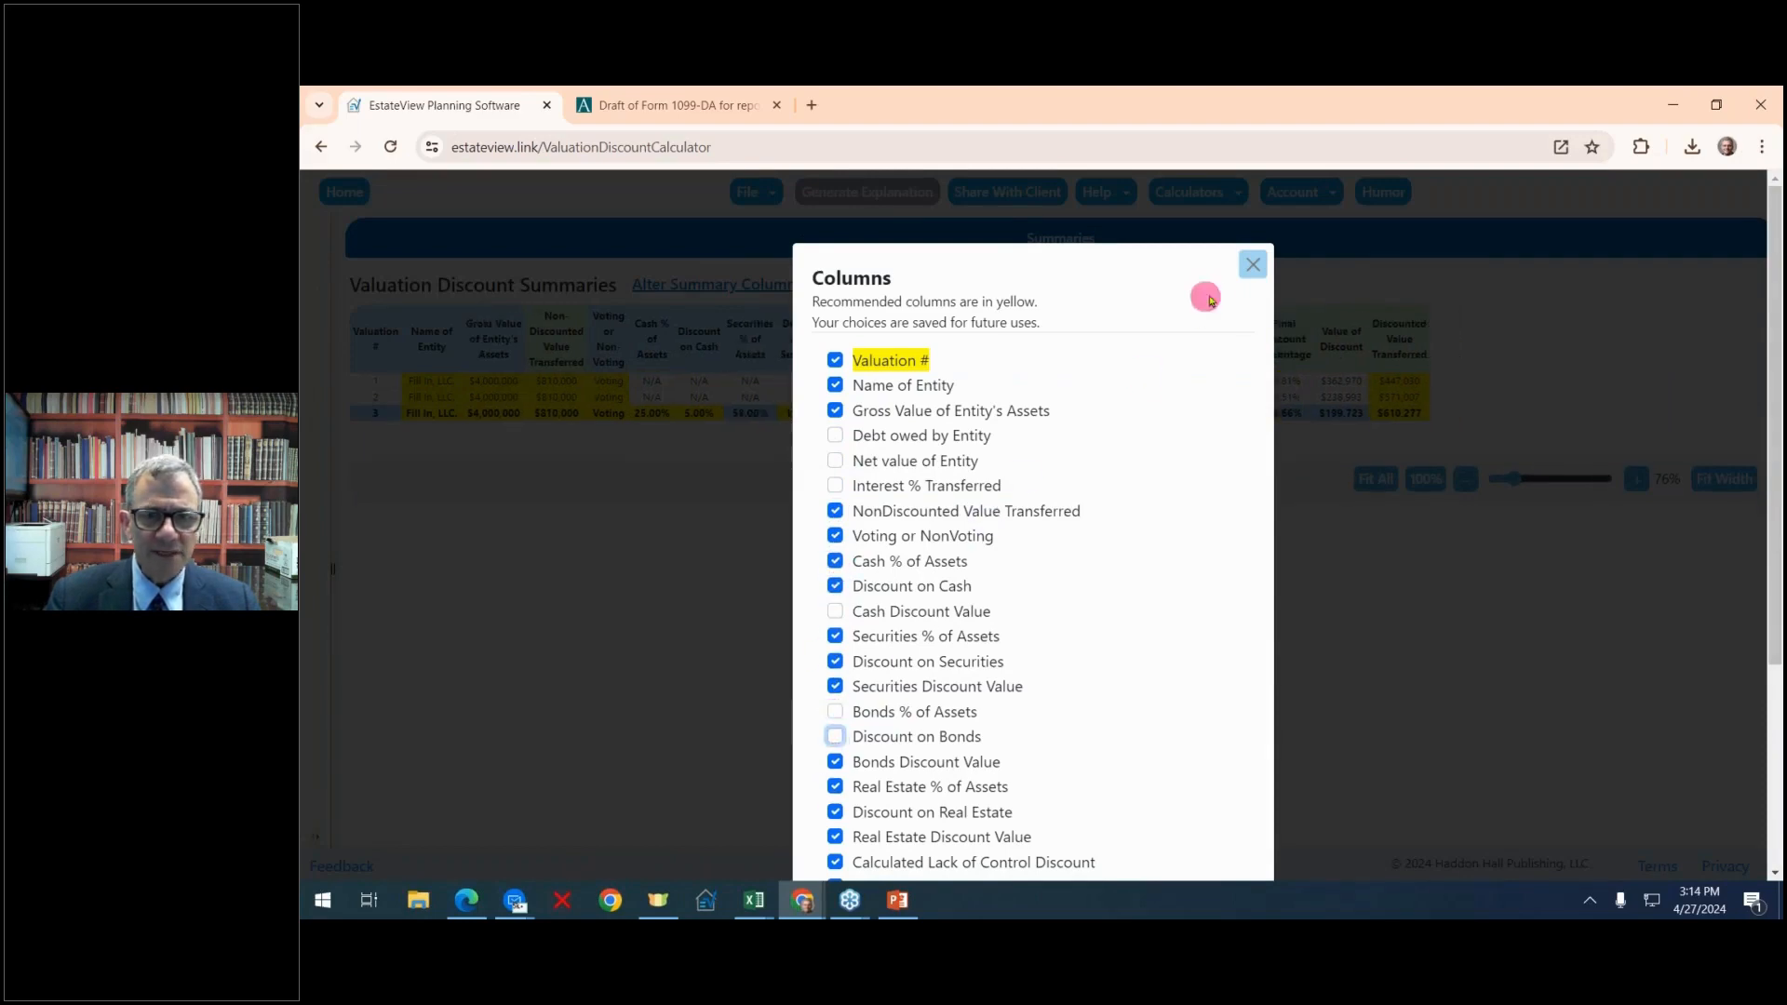
pyautogui.click(1252, 265)
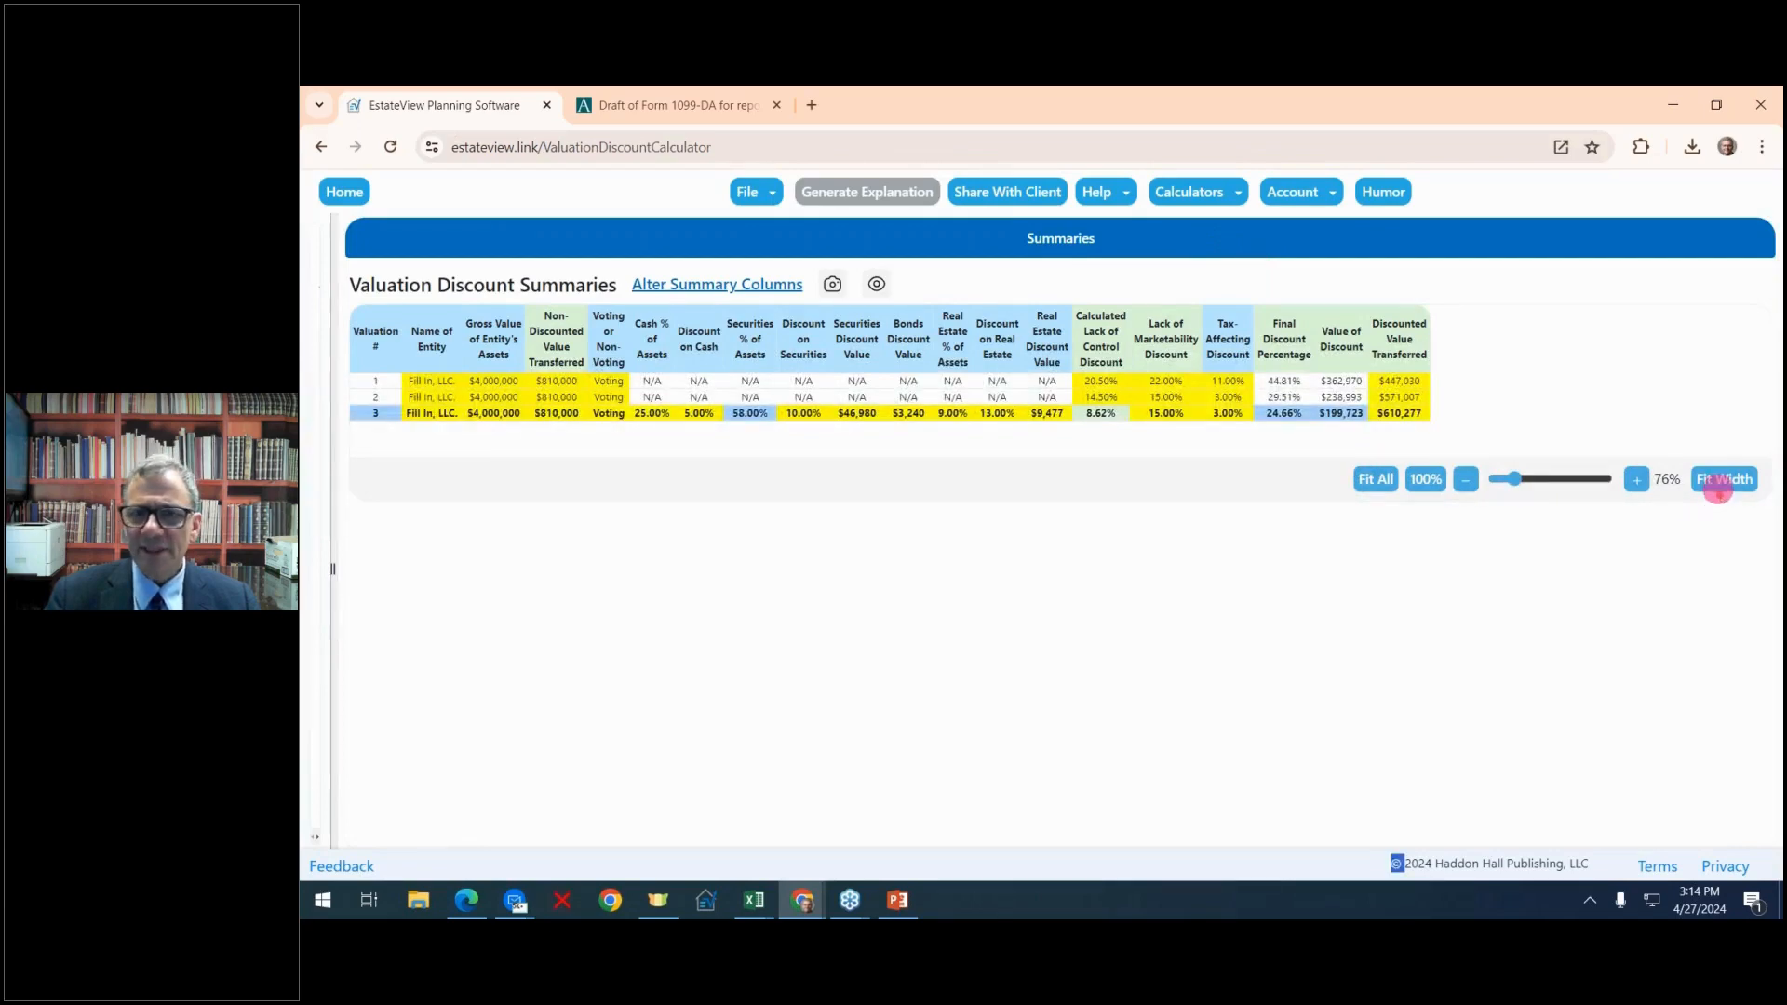
pyautogui.click(1720, 480)
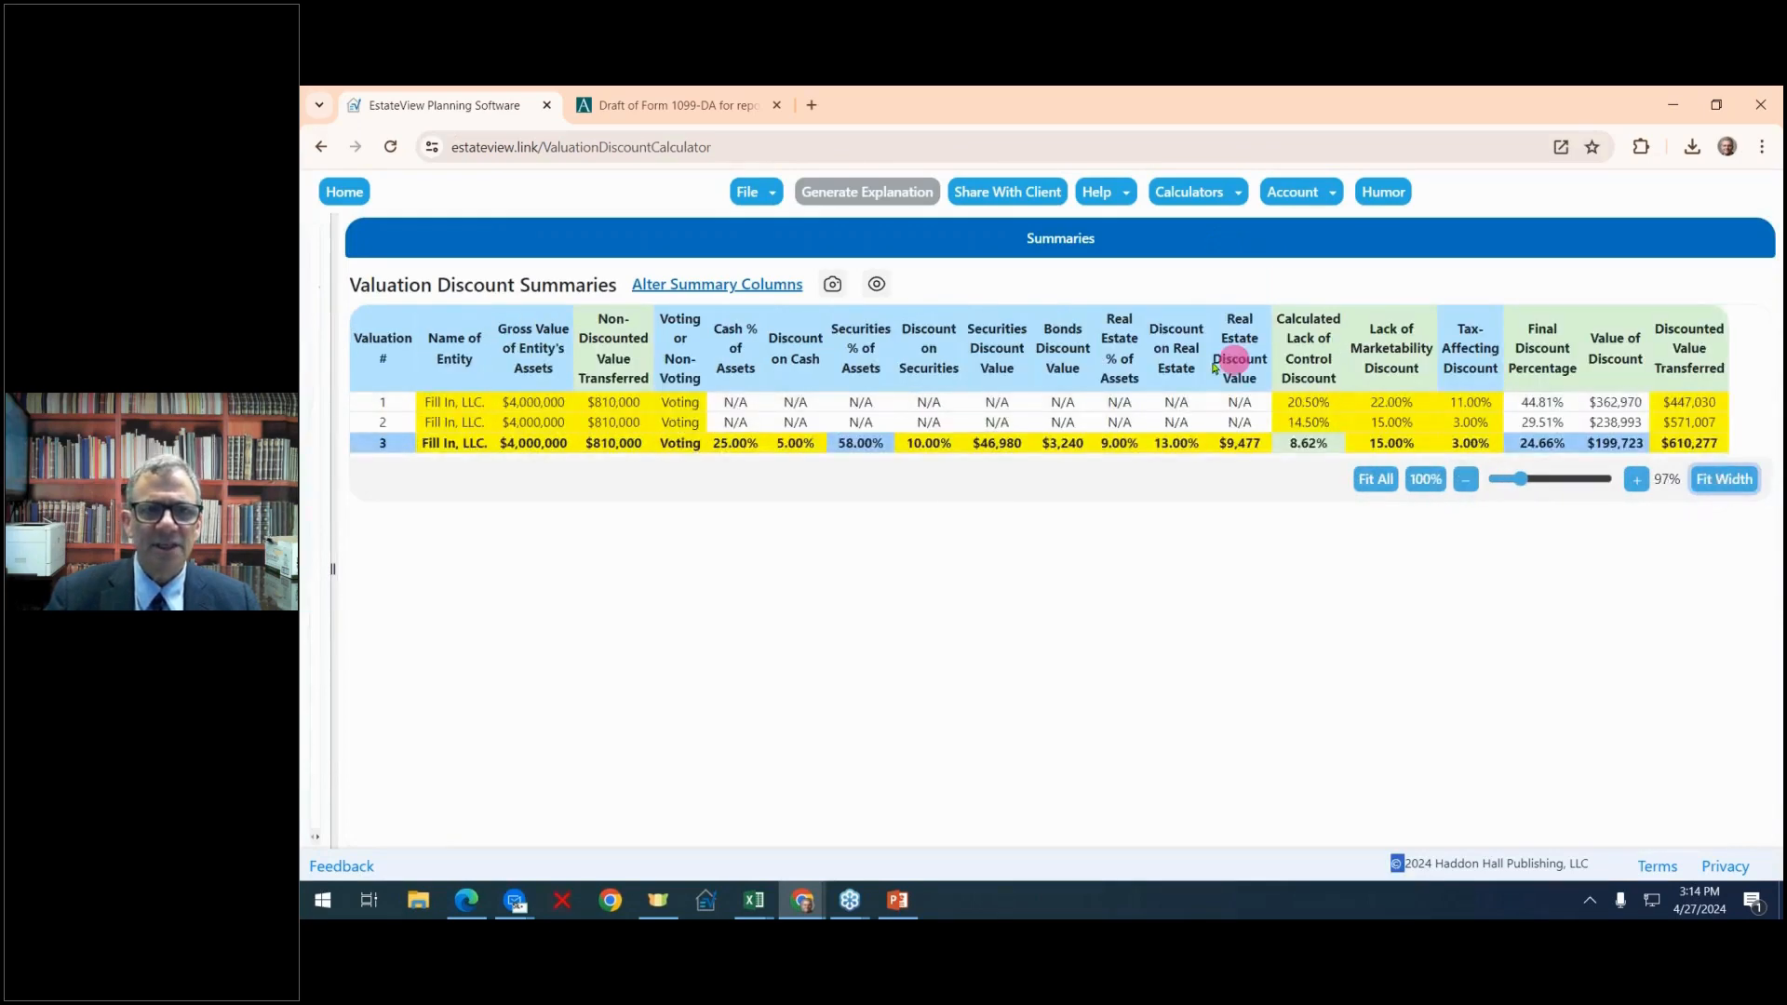
pyautogui.moveTo(1008, 330); pyautogui.dragTo(1362, 288)
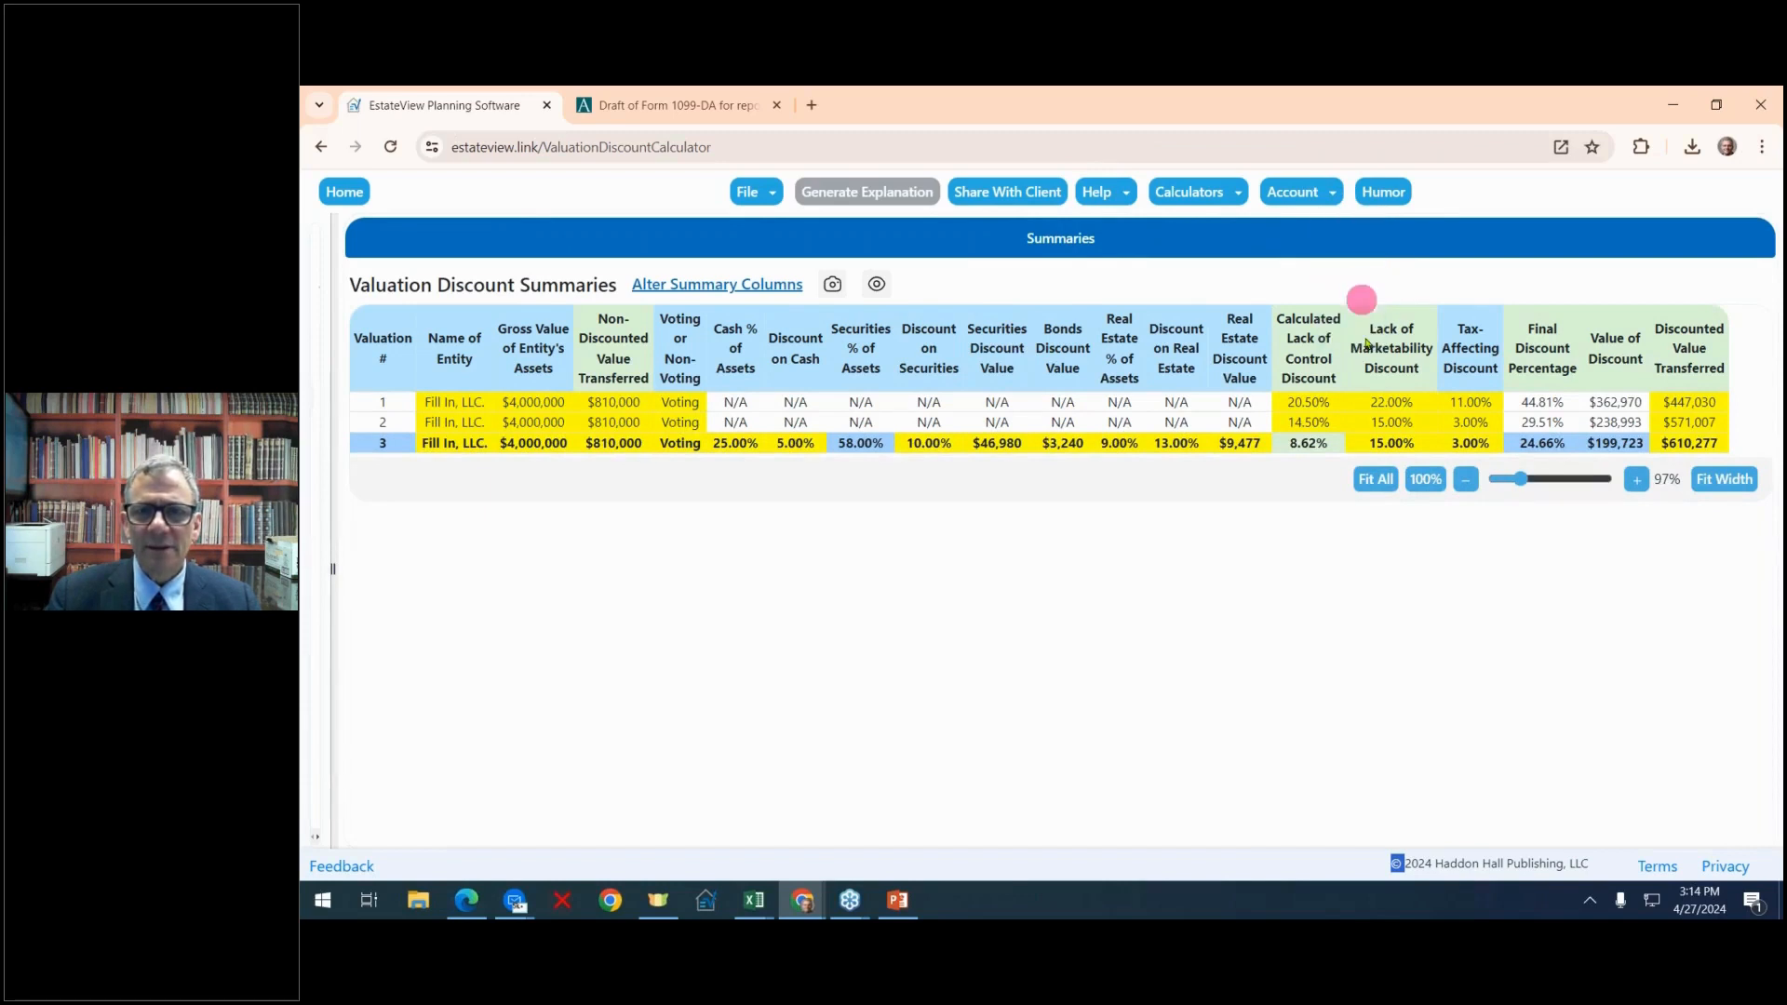
pyautogui.moveTo(853, 338); pyautogui.dragTo(1505, 277)
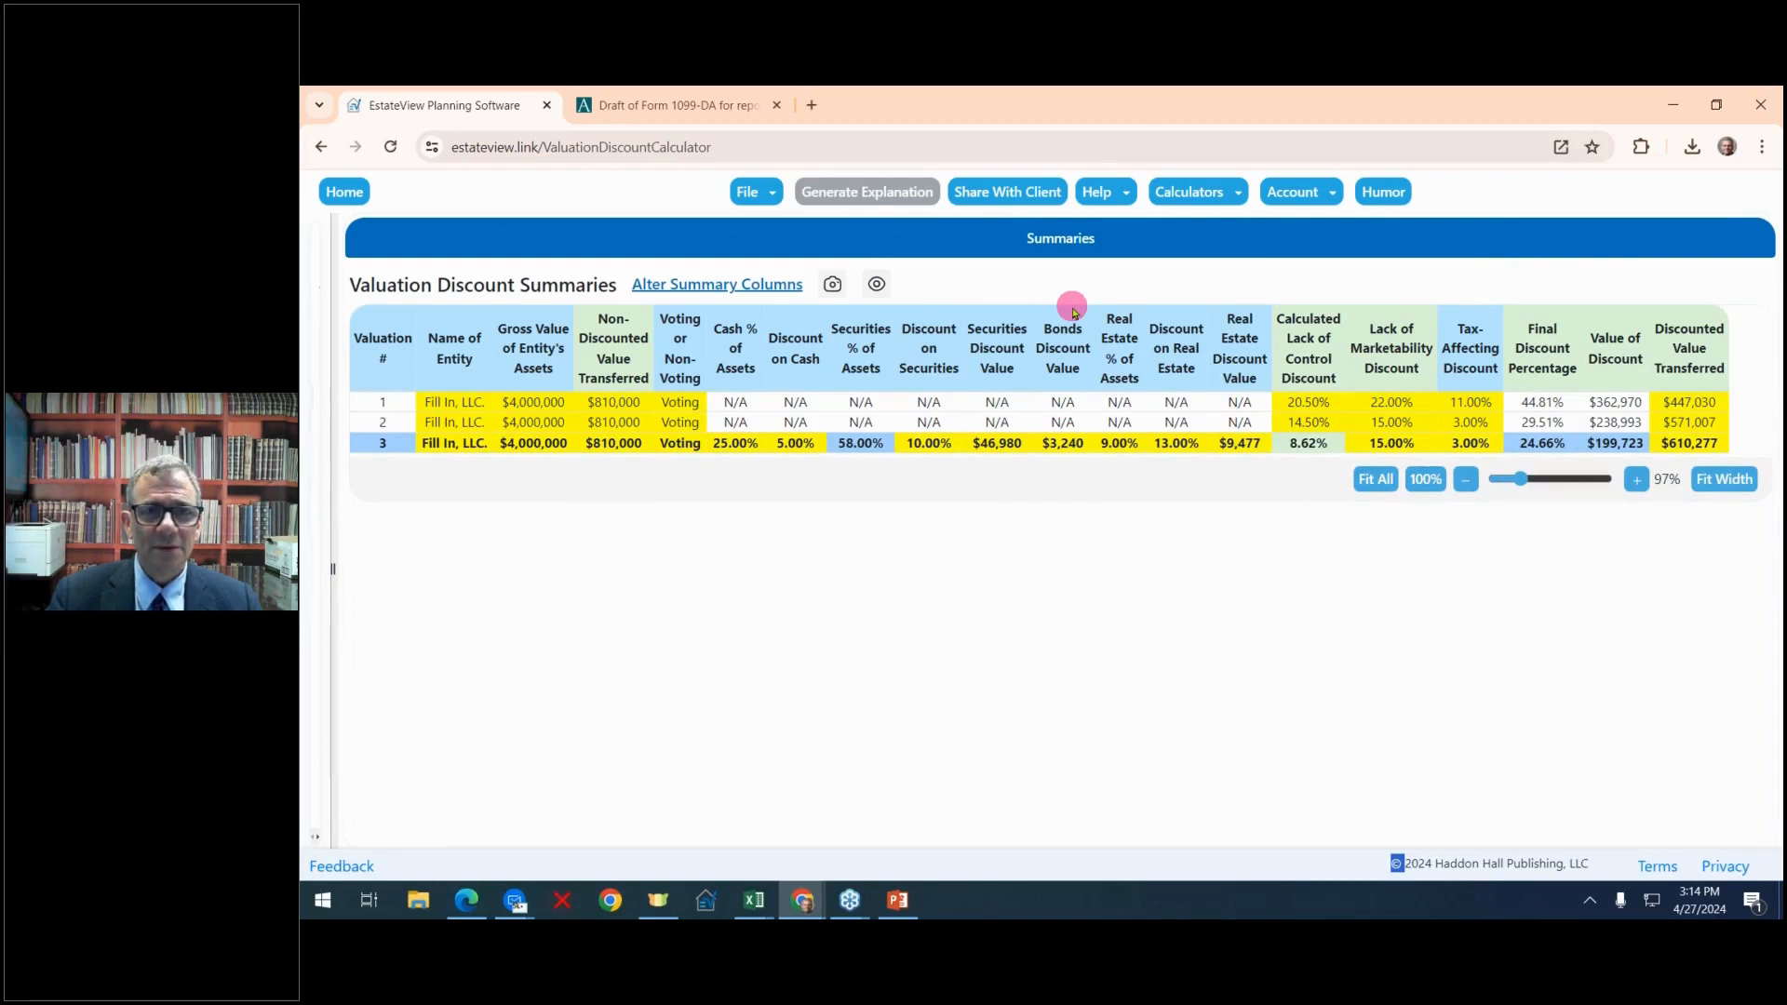
# Generate a passcode-protected client sharing link, copy it to the clipboard and close the sharing dialog
pyautogui.click(1008, 193)
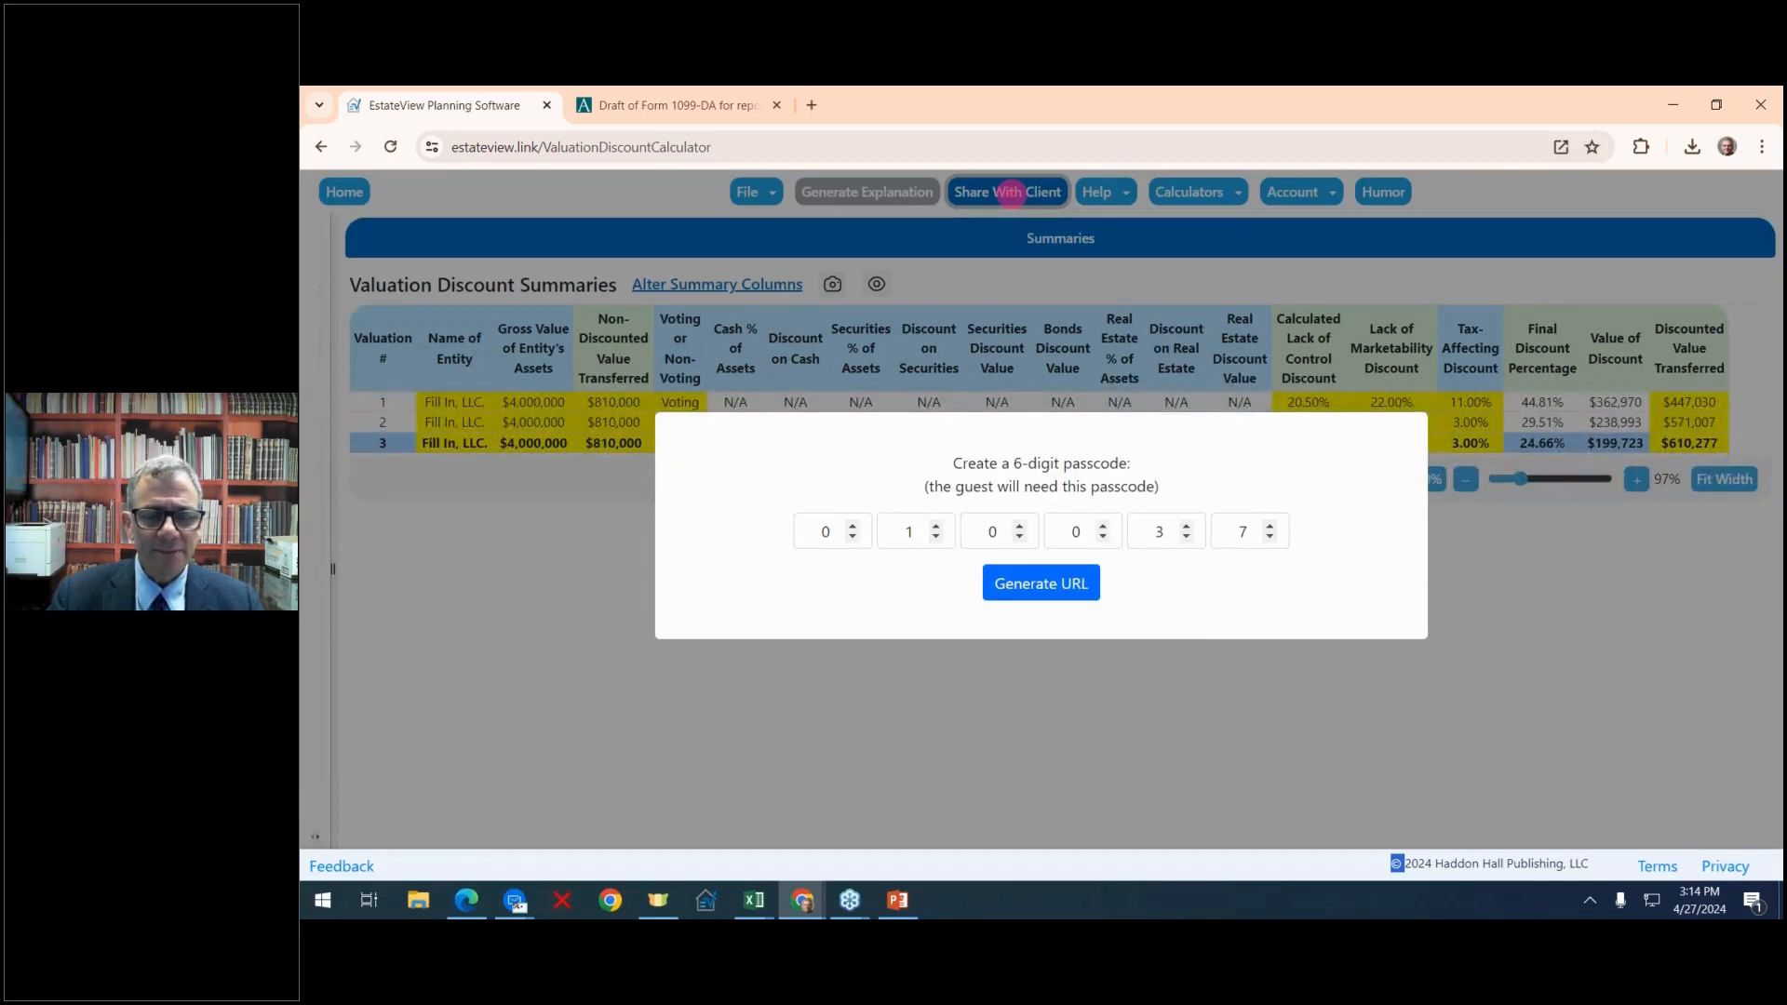
pyautogui.click(1040, 584)
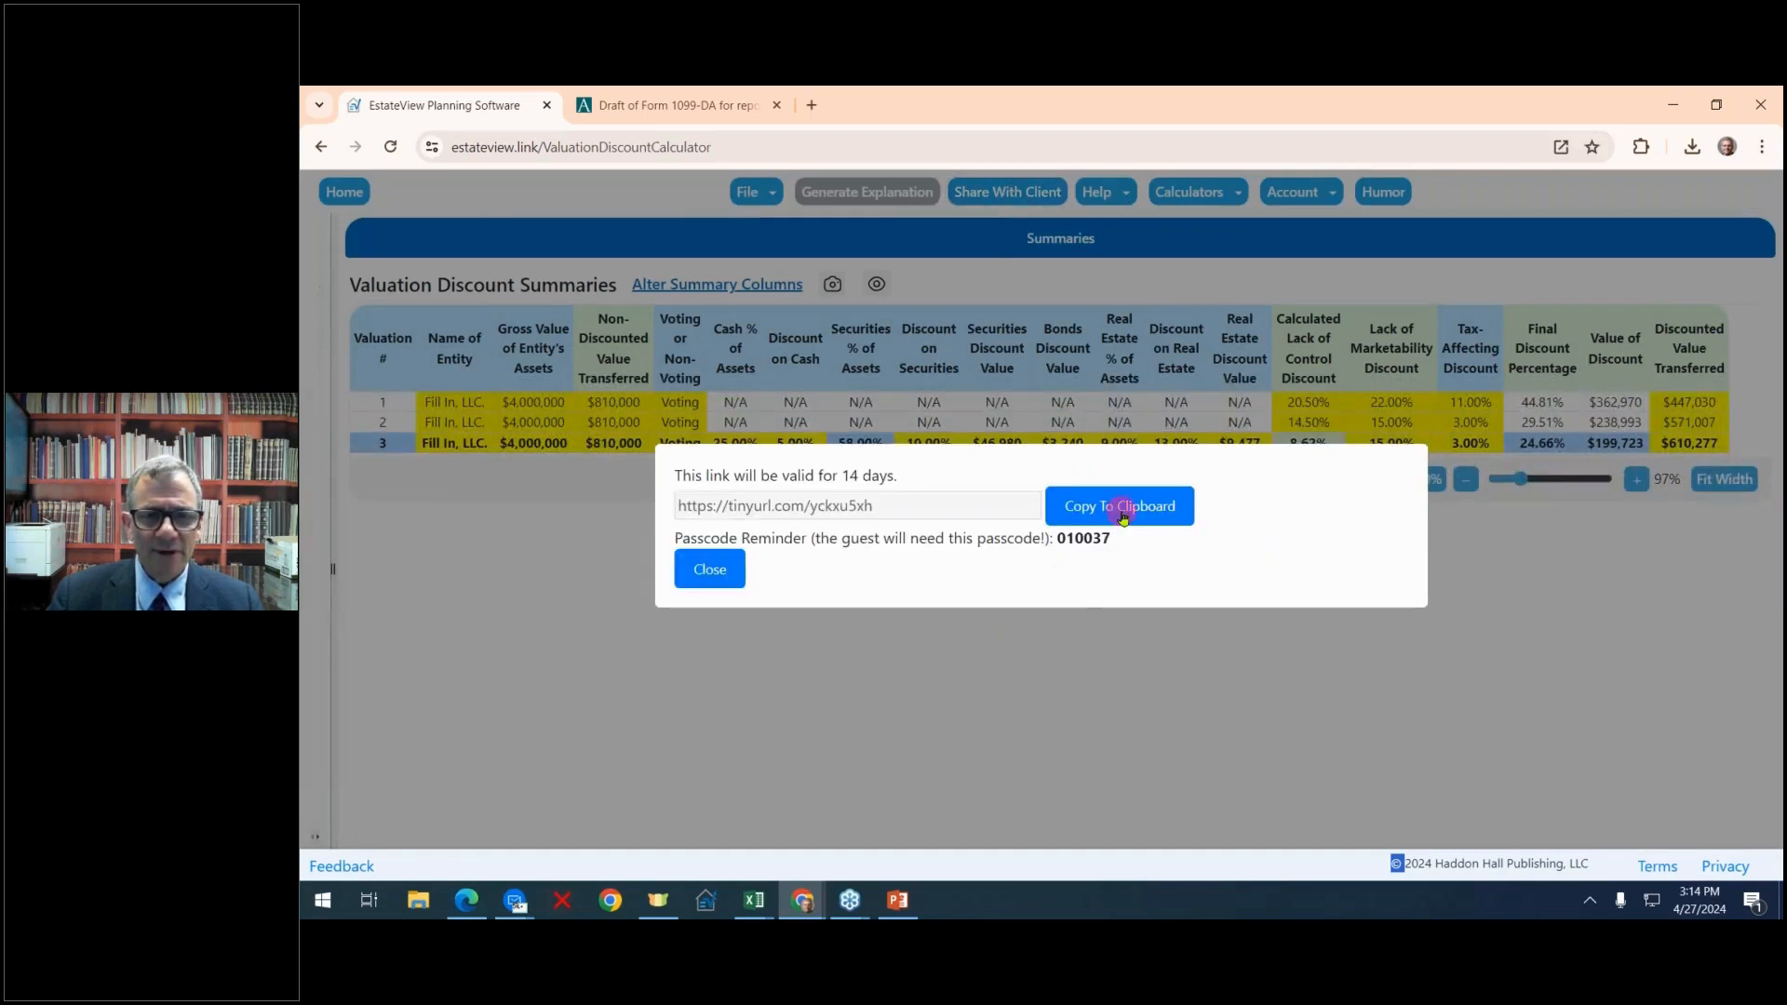
pyautogui.click(1123, 512)
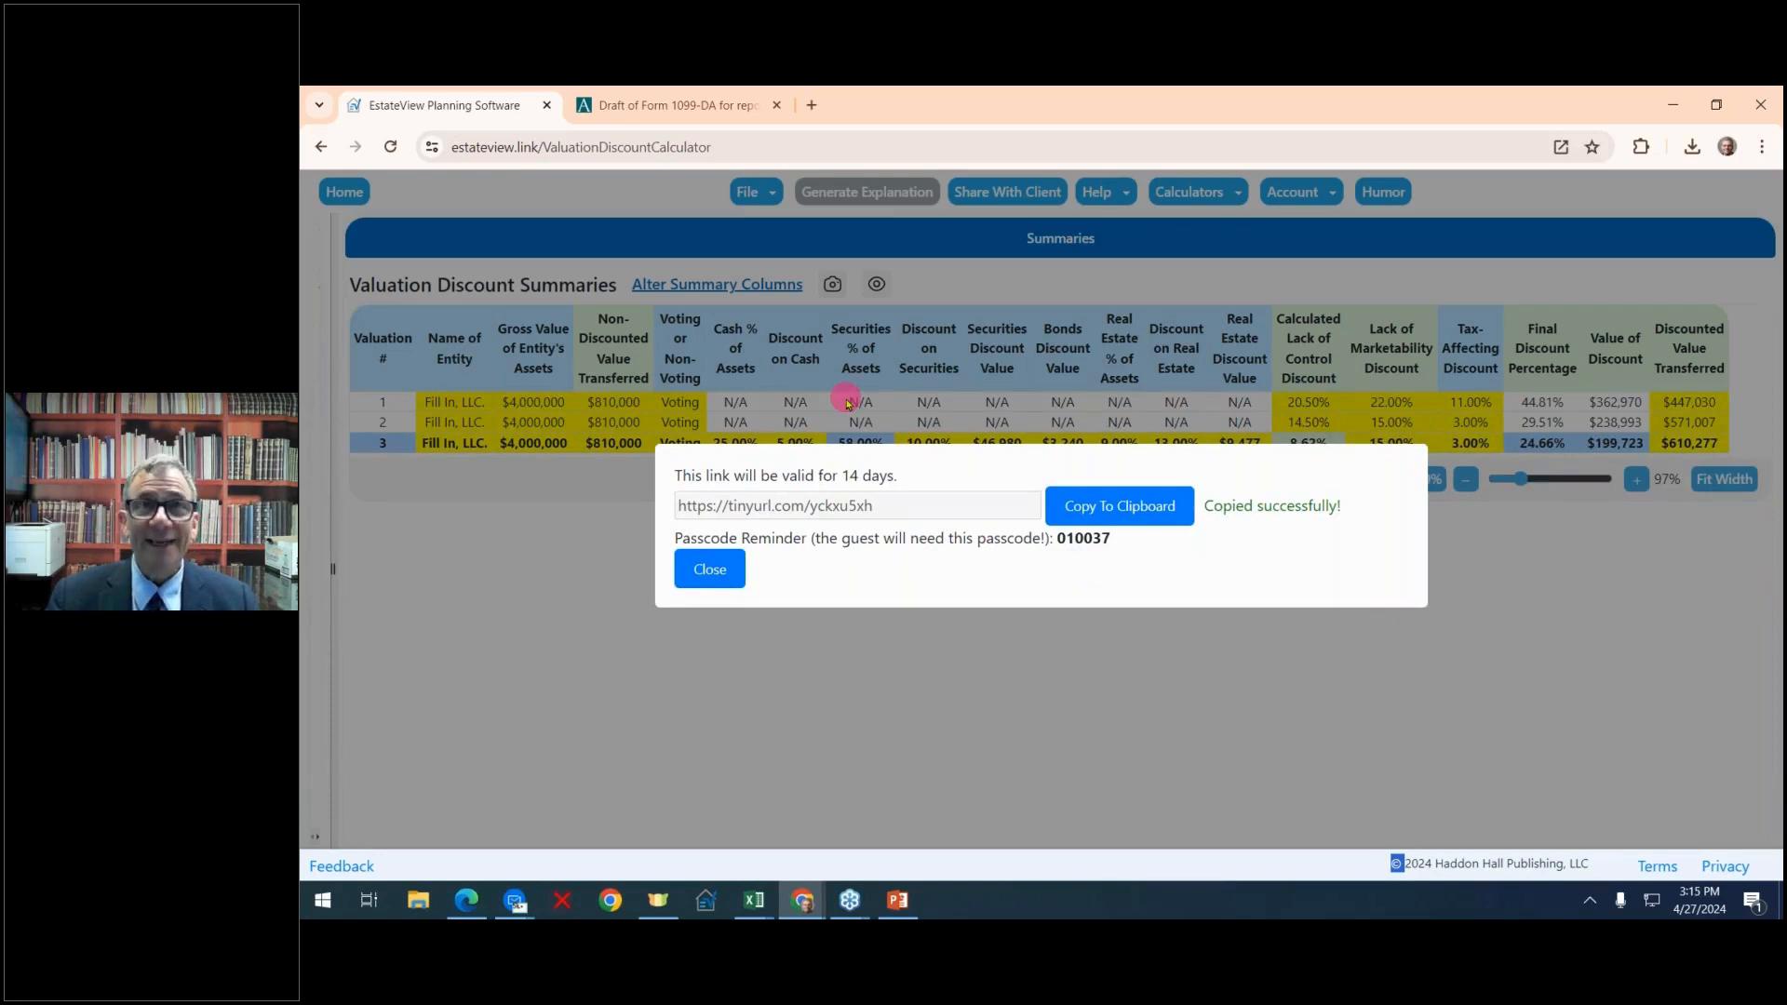
pyautogui.click(353, 201)
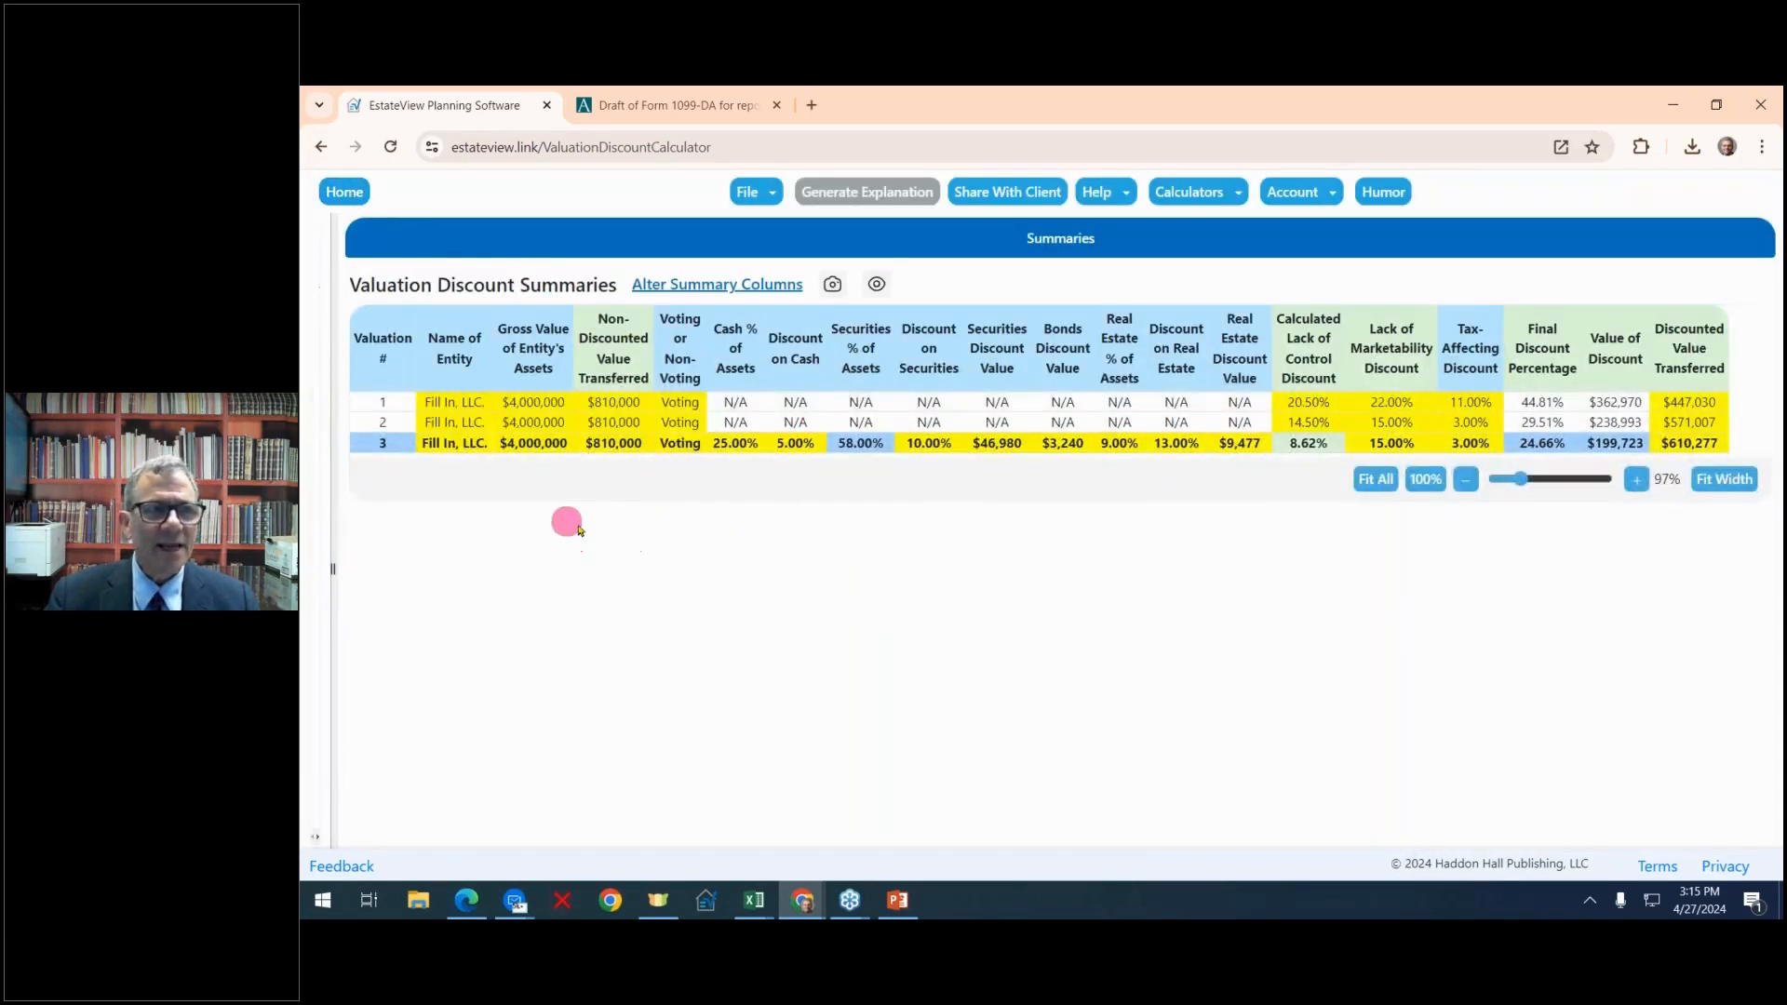
# Return to the home page and bring the valuation calculators at the end of the Calculators list into view
pyautogui.click(346, 191)
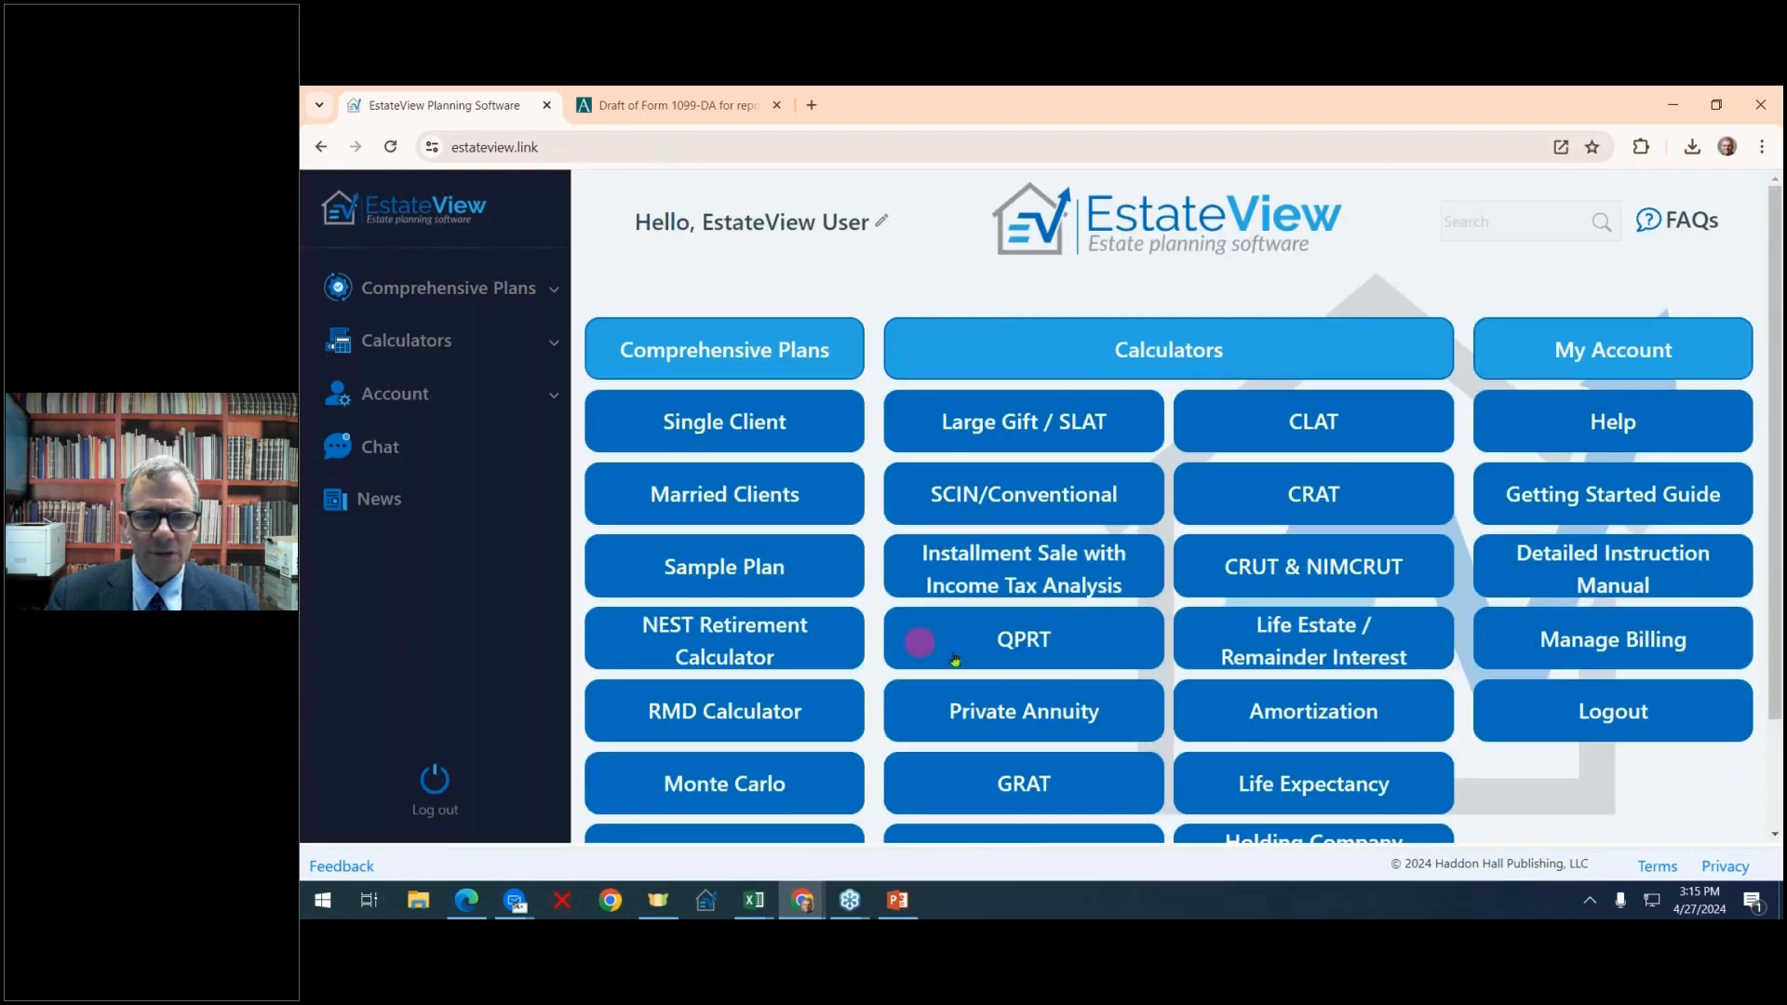
pyautogui.scroll(-1, 1329, 600)
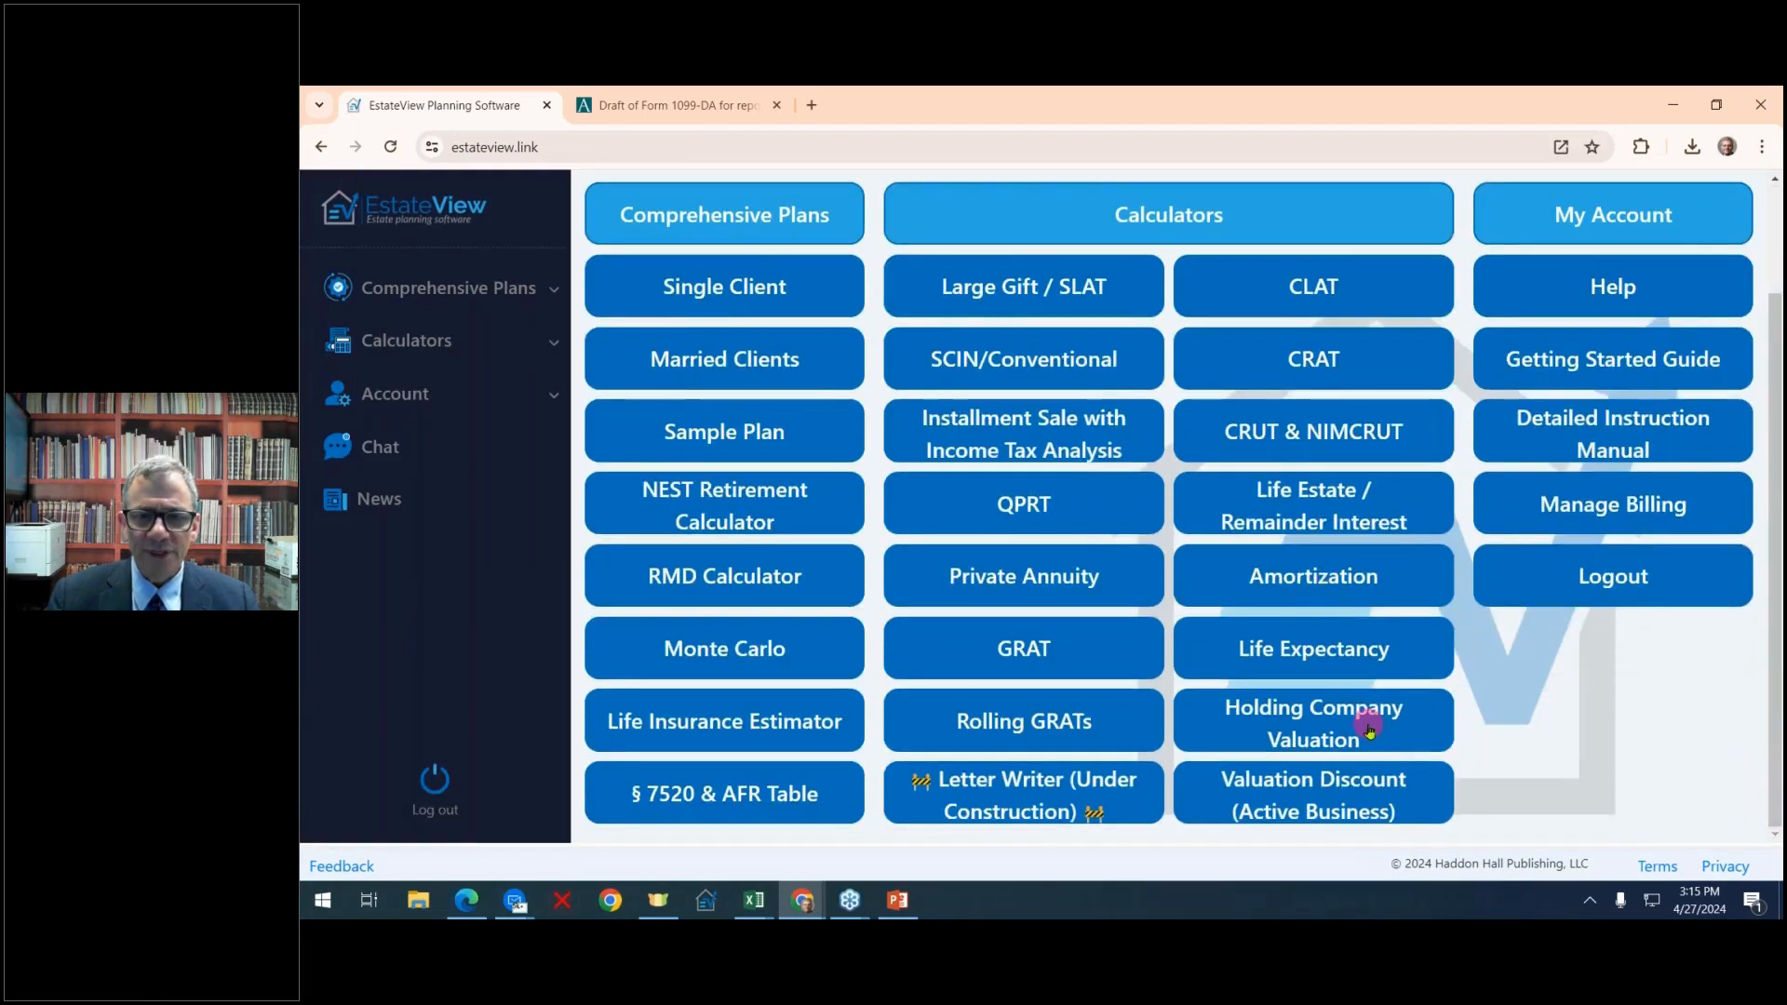